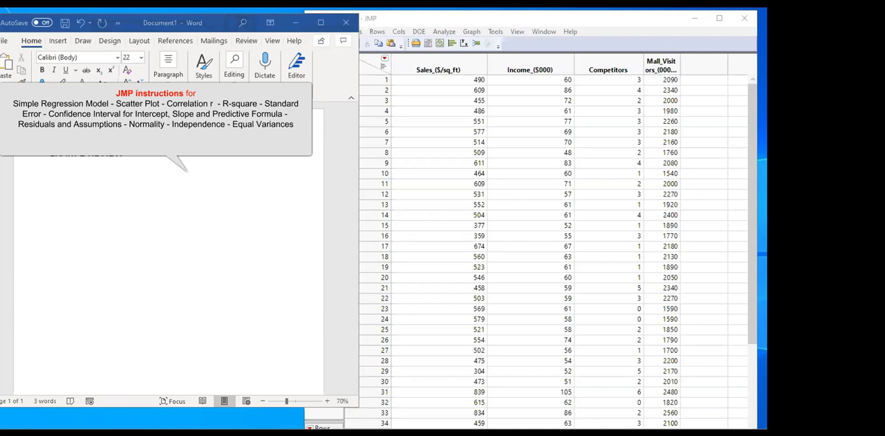
Add "Simple Regression Model and Diagnostics (regression Assumptions)" after the EXAM 2 REVIEW heading in the Word document
left_click(122, 157)
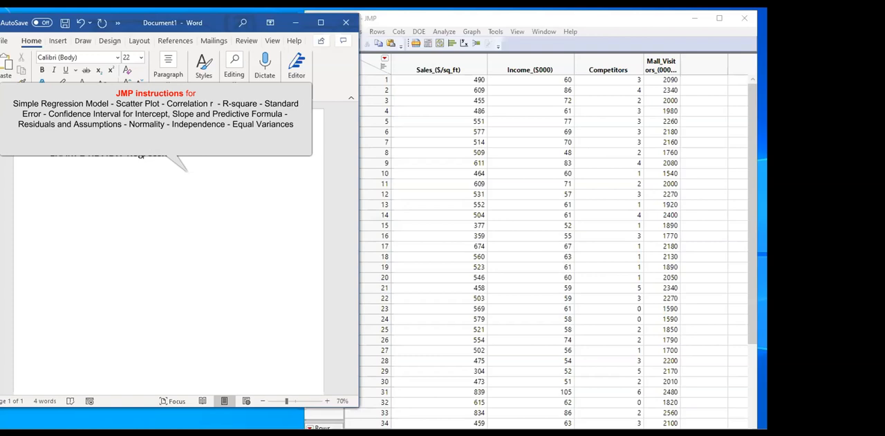
type("Si")
type("agnostics")
type(" (0")
key("BackSpace")
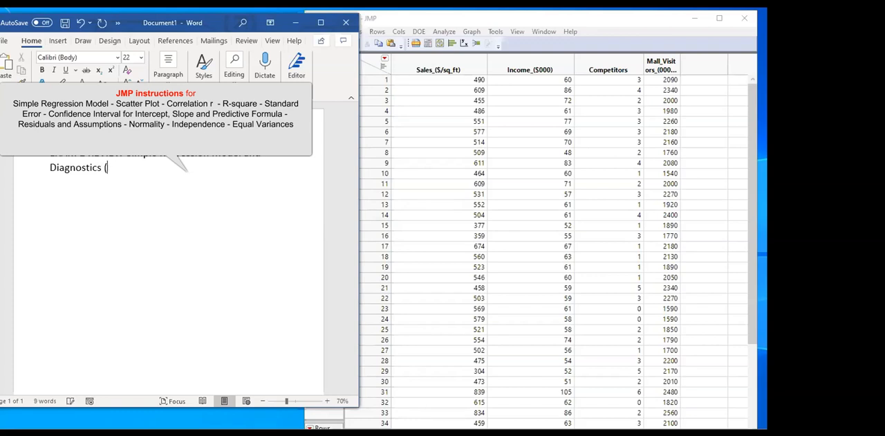
type("regression Asump")
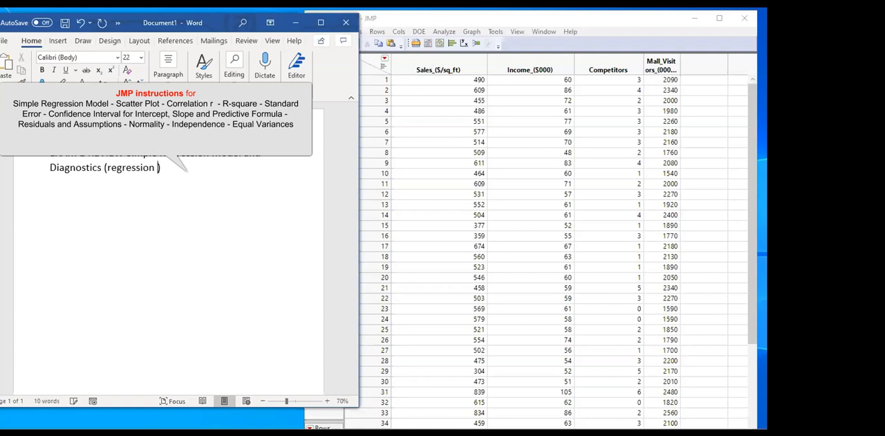
type("tions")
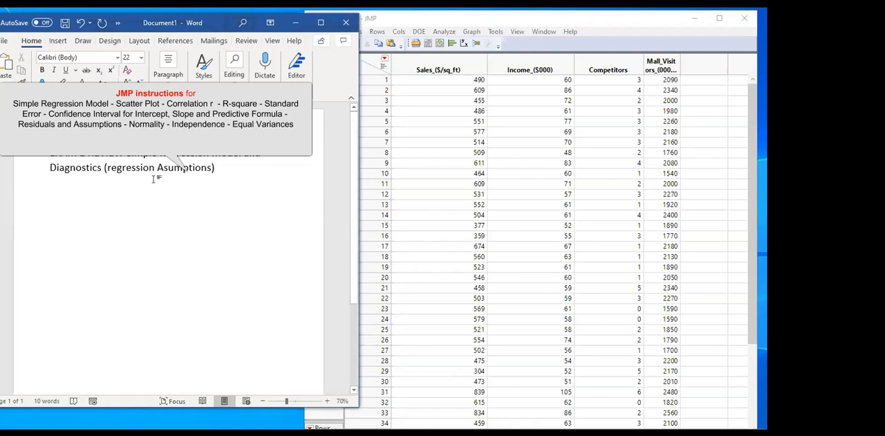
key("End")
key("Return")
left_click(166, 169)
type("s")
left_click(61, 207)
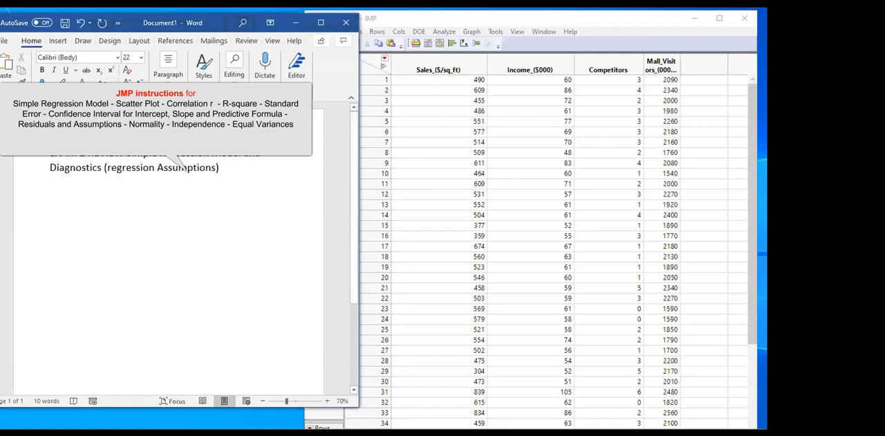
Insert "Exploring Relationship between to Continuous Variables :" before "Simple Regression Model", and put the regression text on its own line
left_click_drag(125, 156, 235, 171)
left_click(124, 157)
type("Exploring Relationship bet")
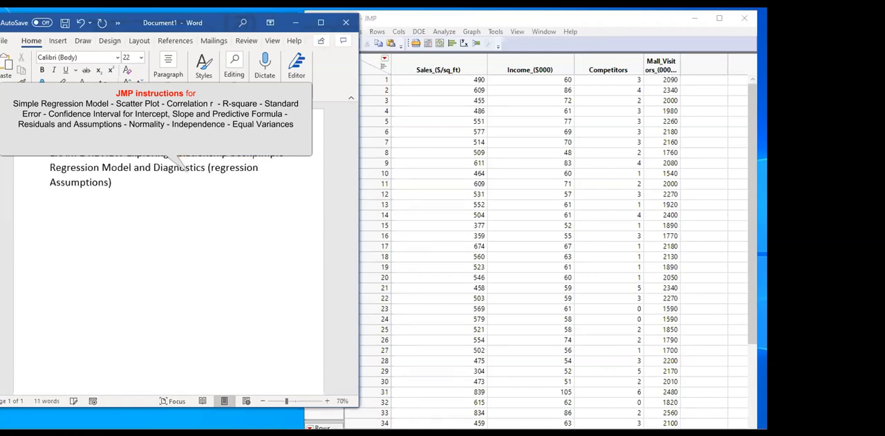
type("ween two Cont")
type("inuous Va")
type("riables")
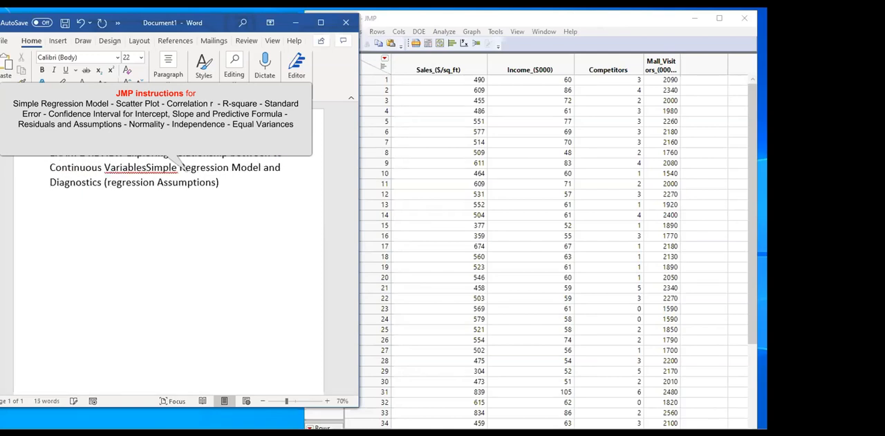
type(" :")
key("Return")
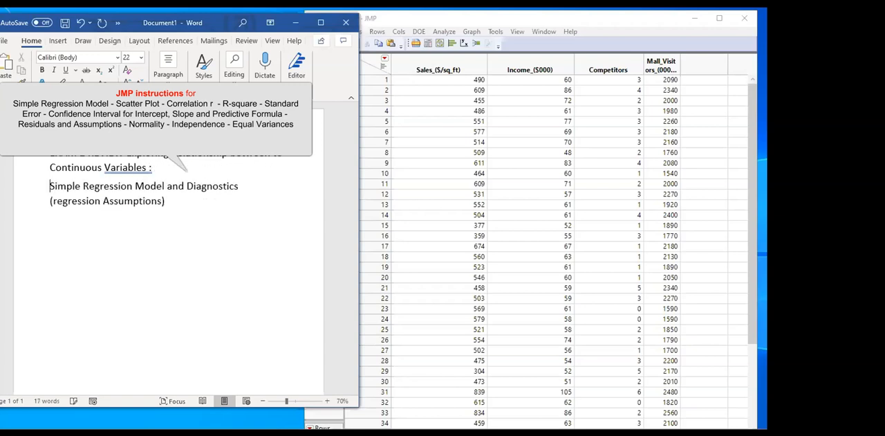
Add the numbered item "1-Linearity : Scatter Plot" below the regression assumptions line
left_click(177, 200)
key("Return")
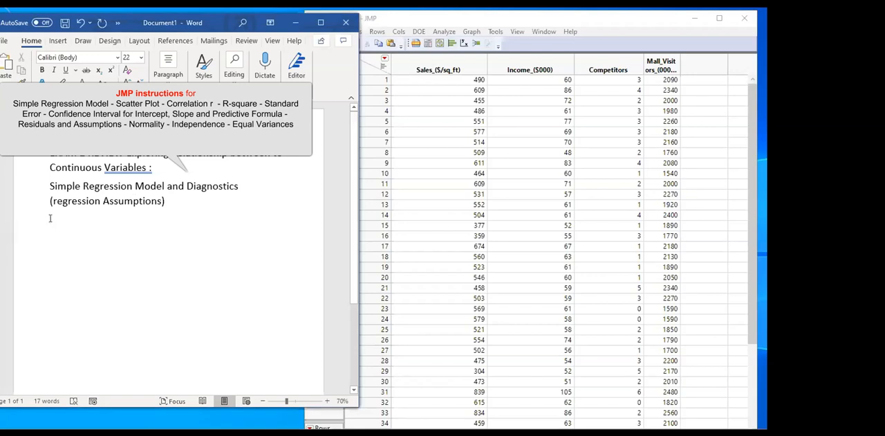
type("1- Linear")
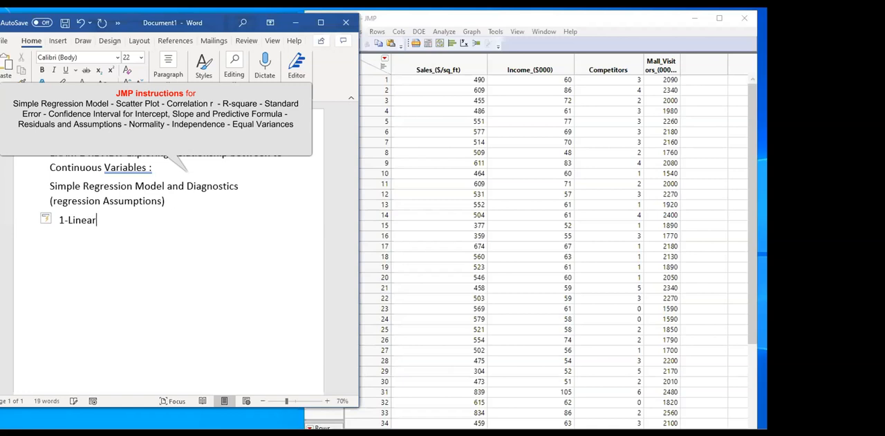
type("ity")
left_click_drag(356, 208, 333, 209)
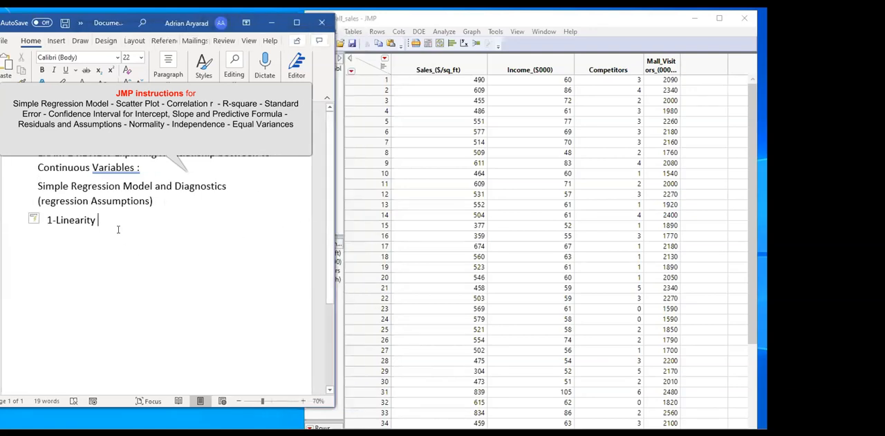
type(": Scatter ")
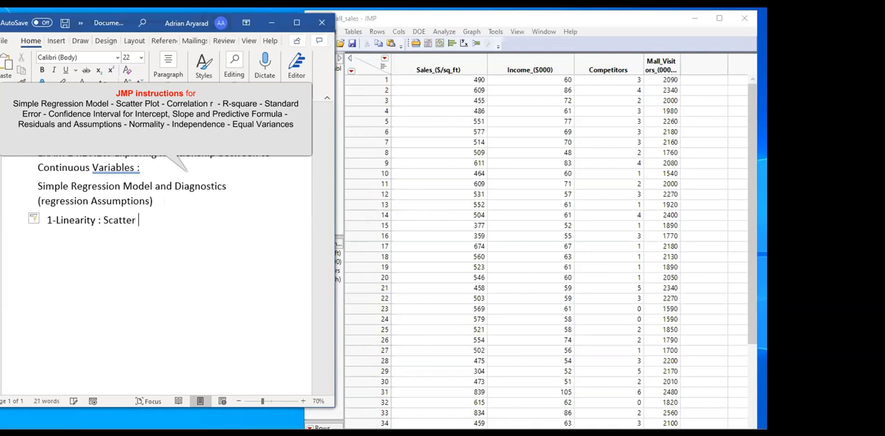
type("Plot")
Switch to the 23_mall_sales table in JMP, widen the Mall_Visitors column to fit its name, and select the Sales_($/sq_ft) column
left_click(498, 21)
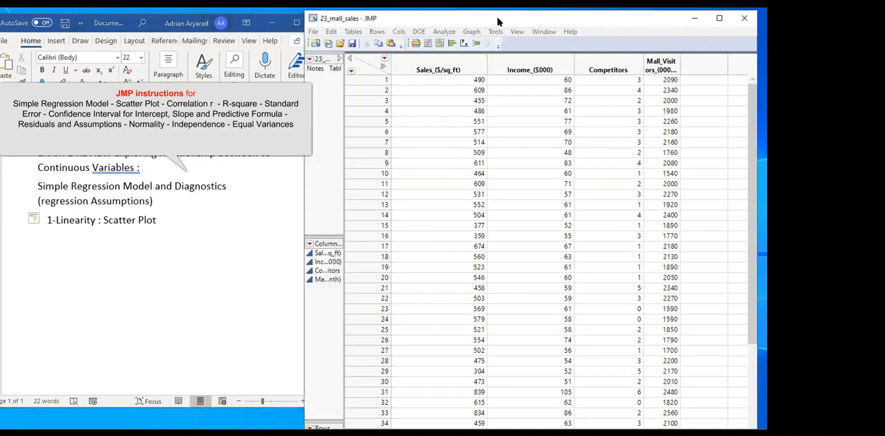
left_click_drag(498, 18, 499, 21)
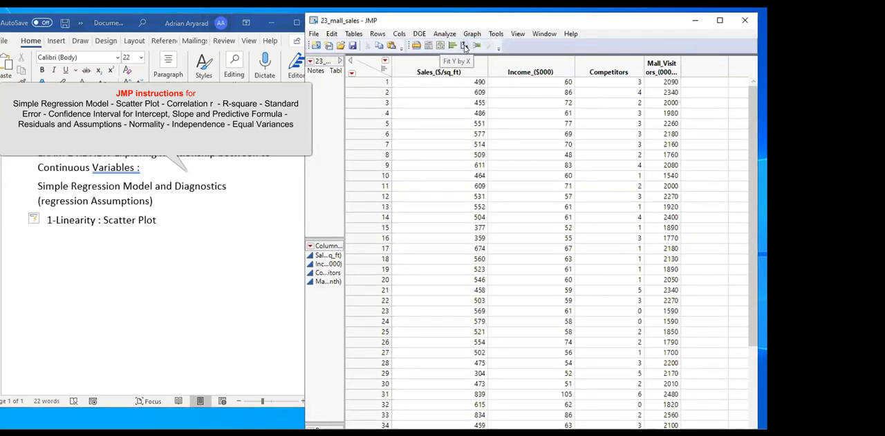
double_click(680, 66)
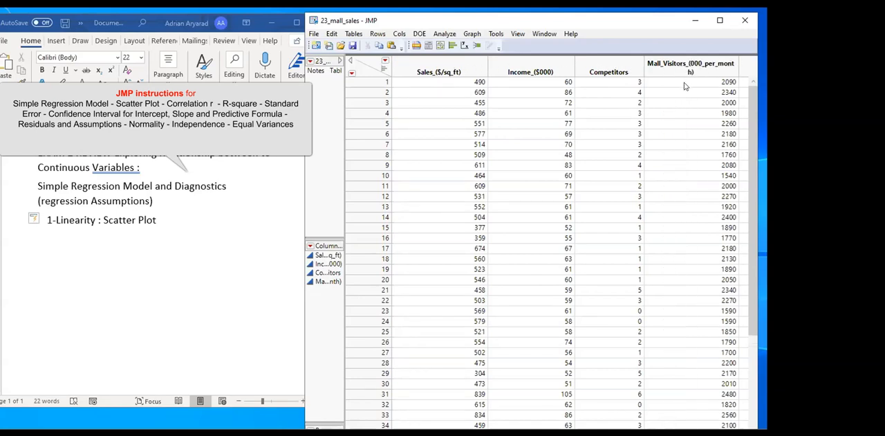
left_click(442, 64)
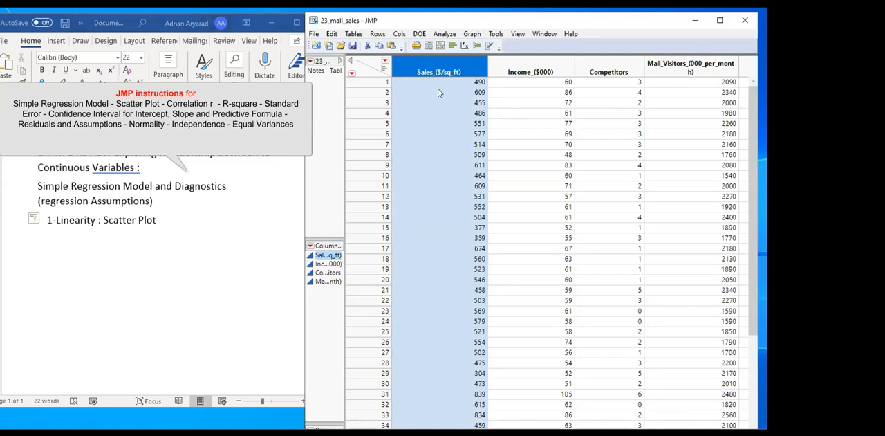
Back in the Word document, append "Response :Sales" to the Linearity item
left_click(163, 221)
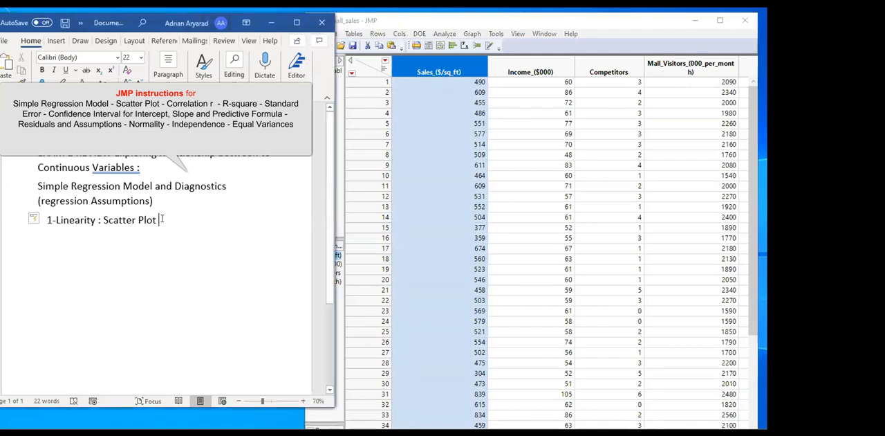
type("Sales")
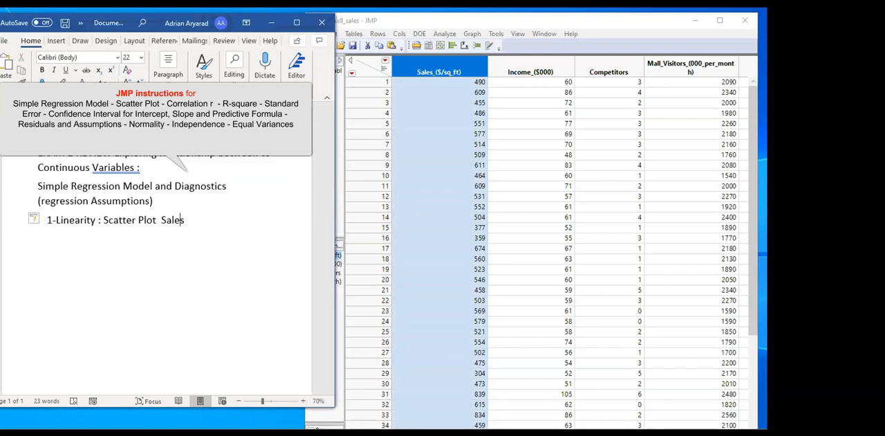
type("Response :")
key("Return")
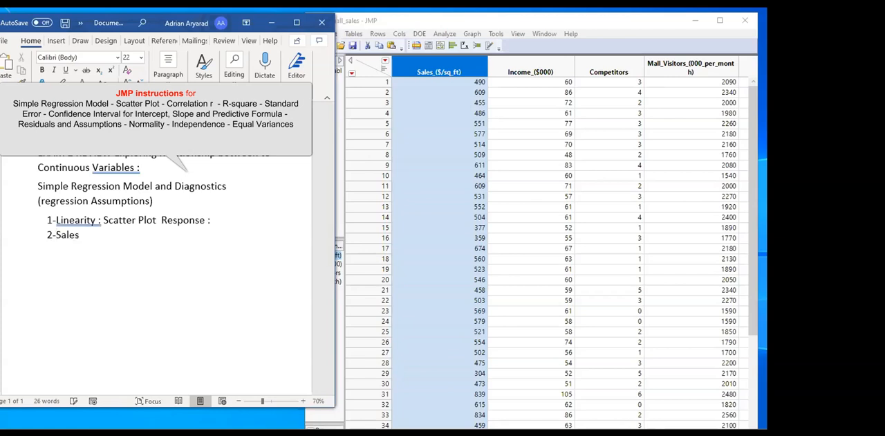
key("BackSpace")
key("BackSpace")
key("BackSpace")
key("Right")
key("Right")
key("Right")
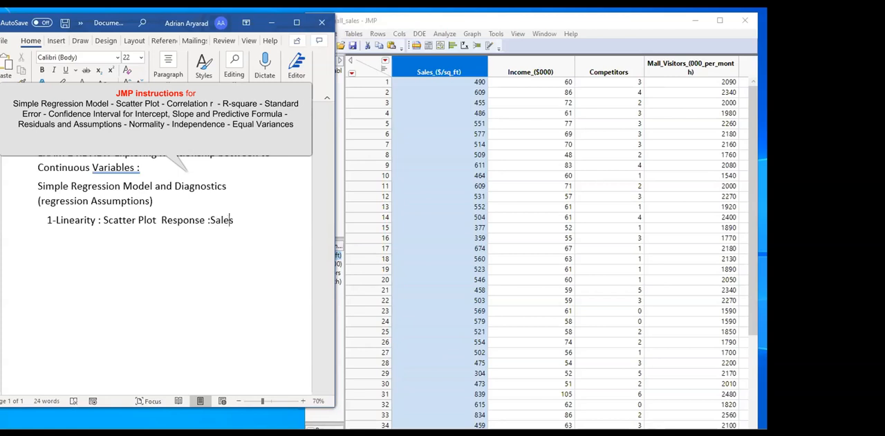
Start an unnumbered, indented line beneath the Linearity item, placed under the Response text
key("Return")
key("BackSpace")
key("Tab")
key("Tab")
key("Tab")
key("Tab")
key("Tab")
key("Tab")
key("BackSpace")
key("BackSpace")
key("Tab")
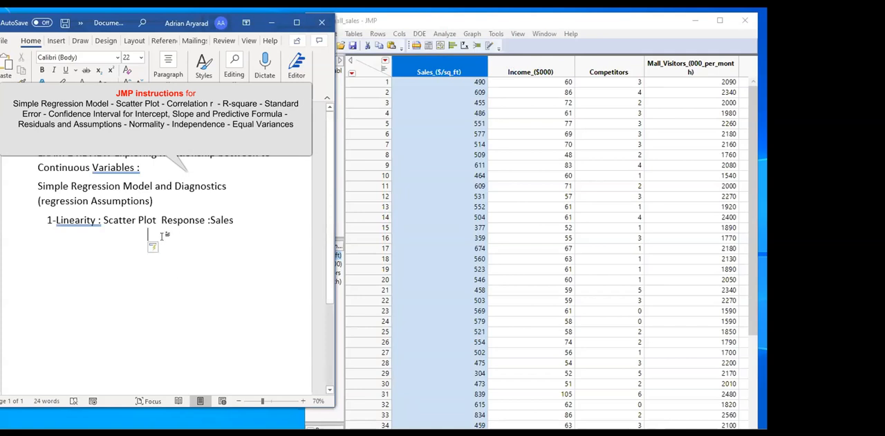
Enter "Income : Explanatory Variable" on the indented line
type("Income  : ")
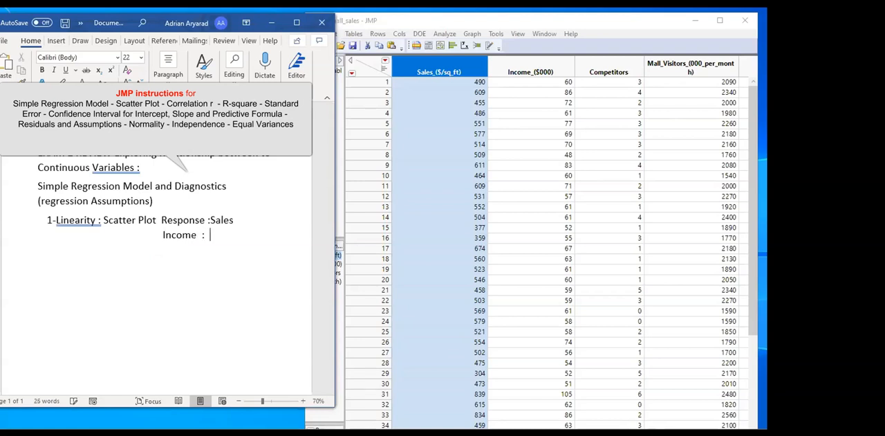
type(" Expl. Vari")
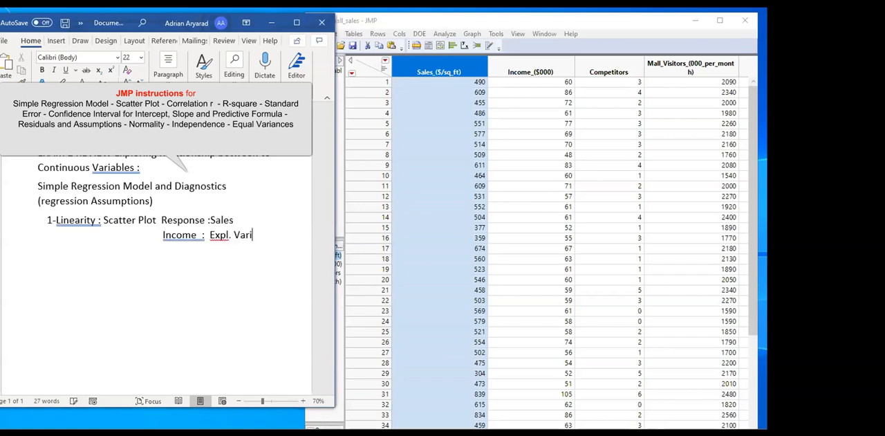
type("a ble")
key("Left")
key("BackSpace")
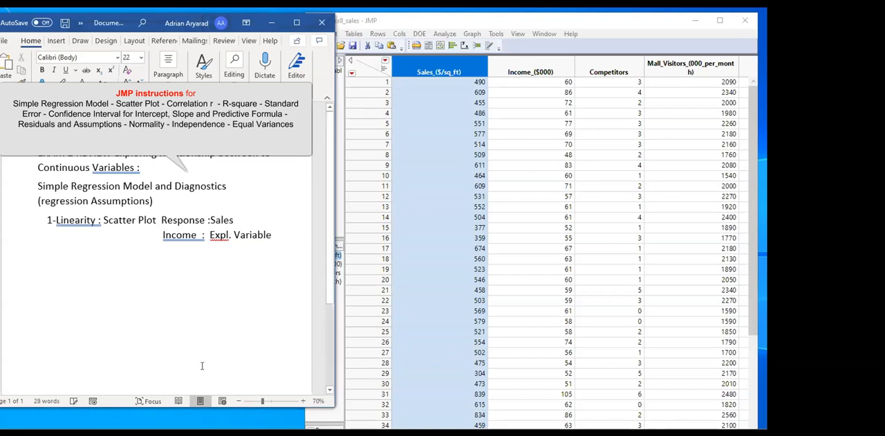
left_click(222, 240)
type("anatory")
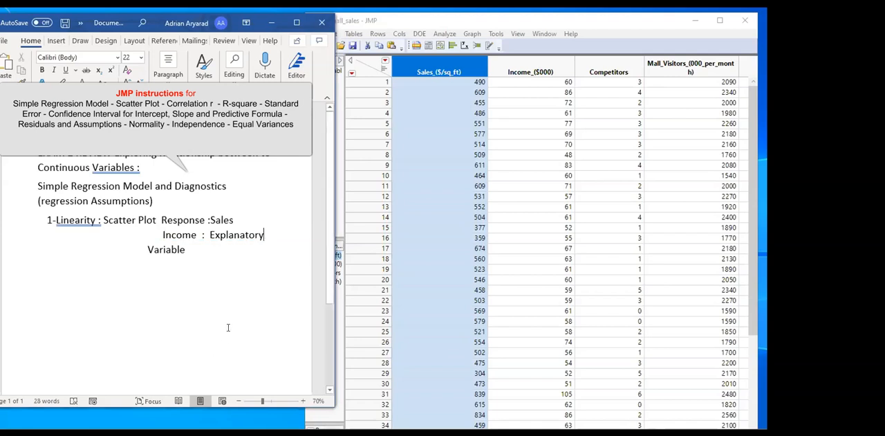
Join the Income text to "Response :Sales" and place both on one unnumbered line beneath "1-Linearity : Scatter Plot"
left_click(157, 234)
key("BackSpace")
key("BackSpace")
key("BackSpace")
key("BackSpace")
key("BackSpace")
key("BackSpace")
key("BackSpace")
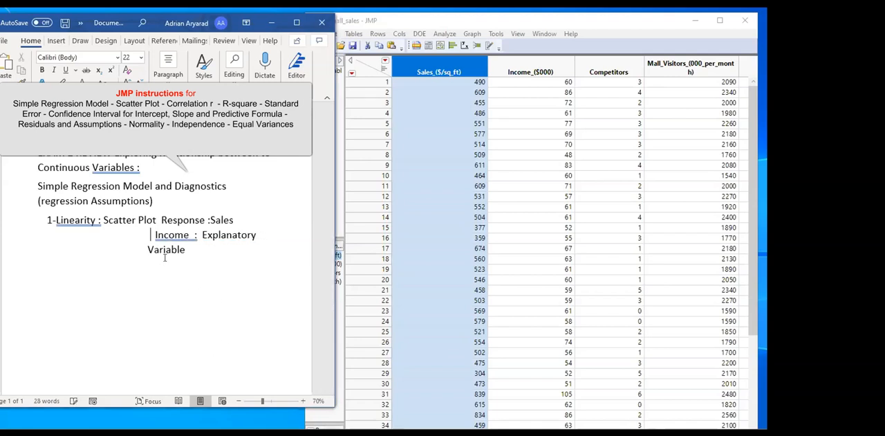
left_click(162, 220)
key("Return")
key("BackSpace")
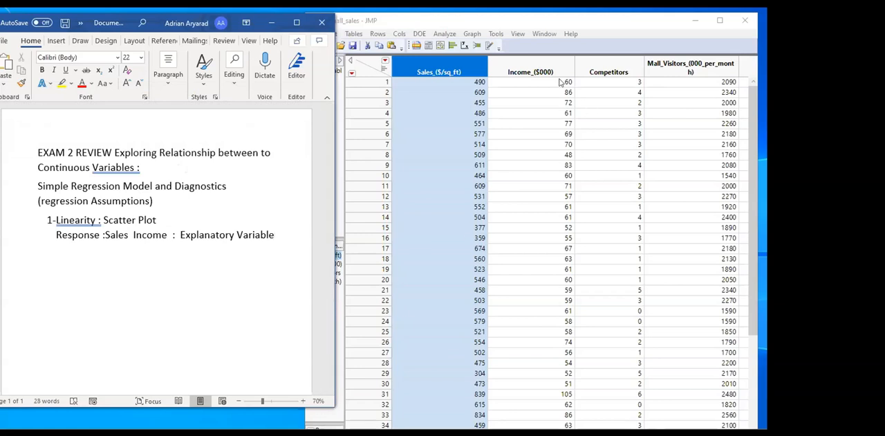
left_click(464, 46)
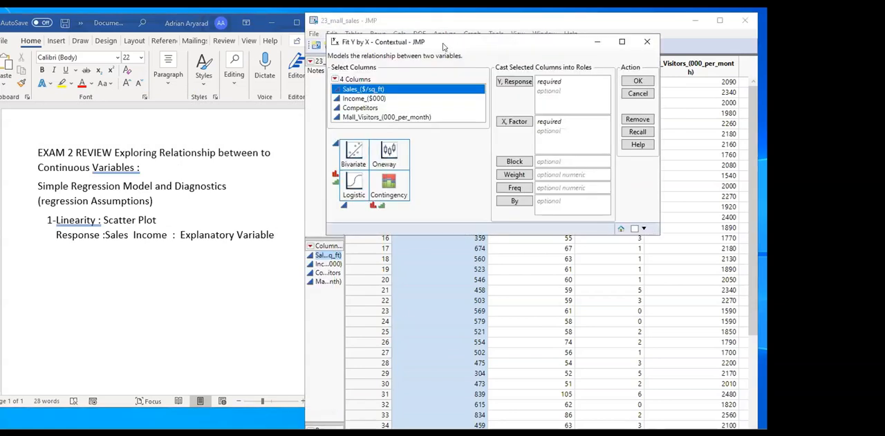
left_click_drag(448, 45, 526, 130)
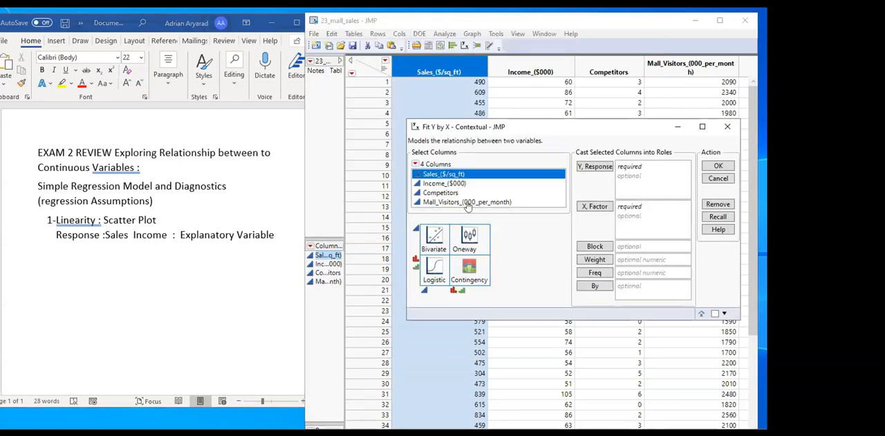
left_click(726, 128)
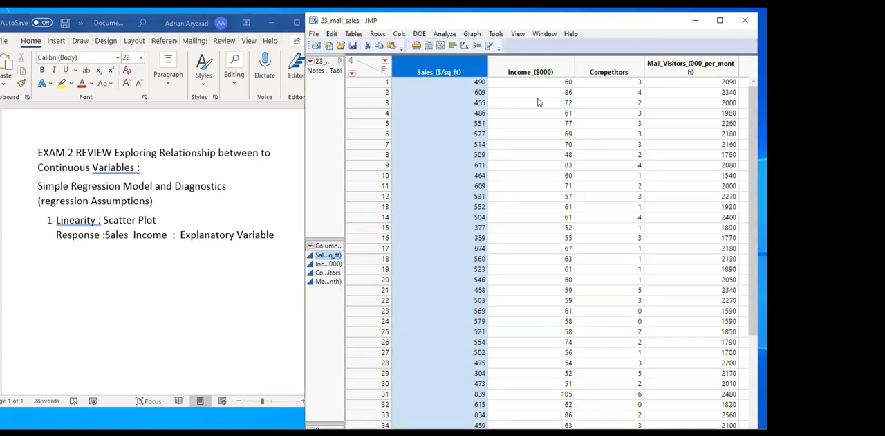
In JMP, open an enlarged Fit Model specification for the mall sales table and assign Sales_($/sq_ft) as the Y variable
left_click(446, 34)
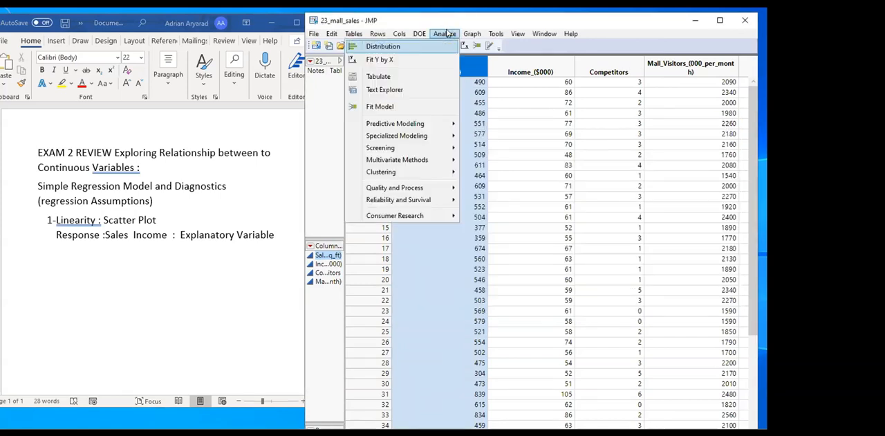
left_click(381, 106)
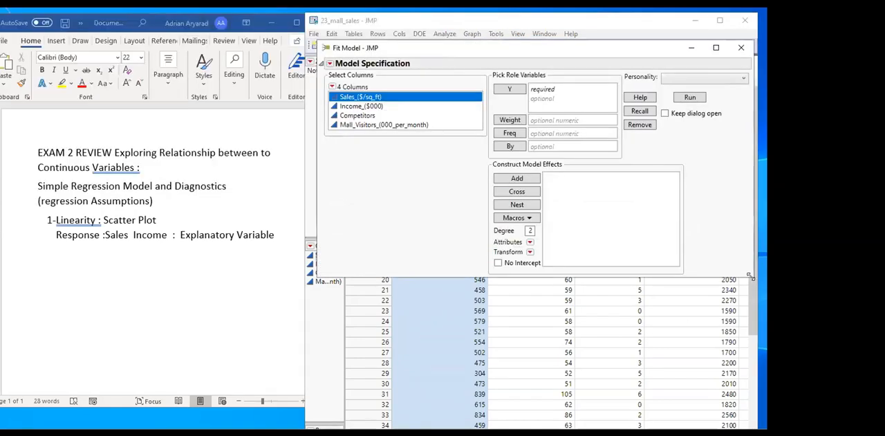
left_click_drag(749, 275, 764, 427)
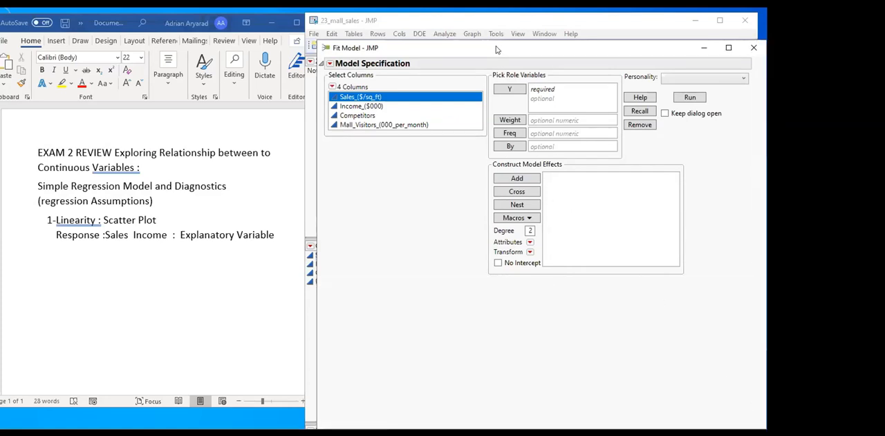
left_click_drag(496, 49, 491, 34)
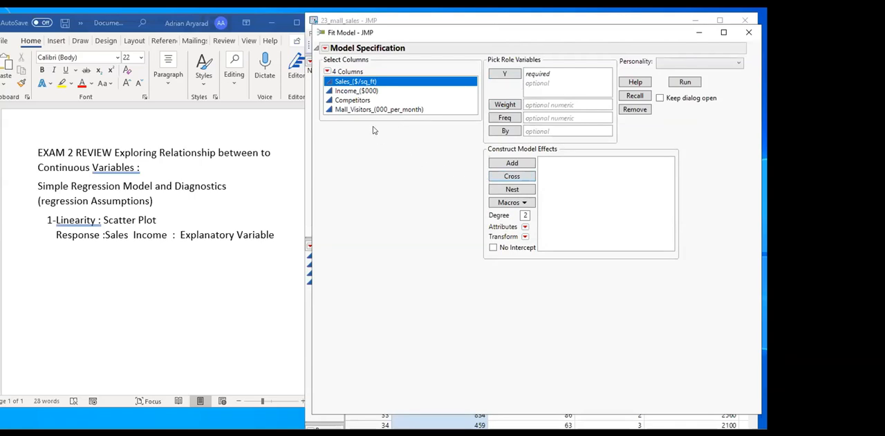
left_click_drag(348, 83, 547, 83)
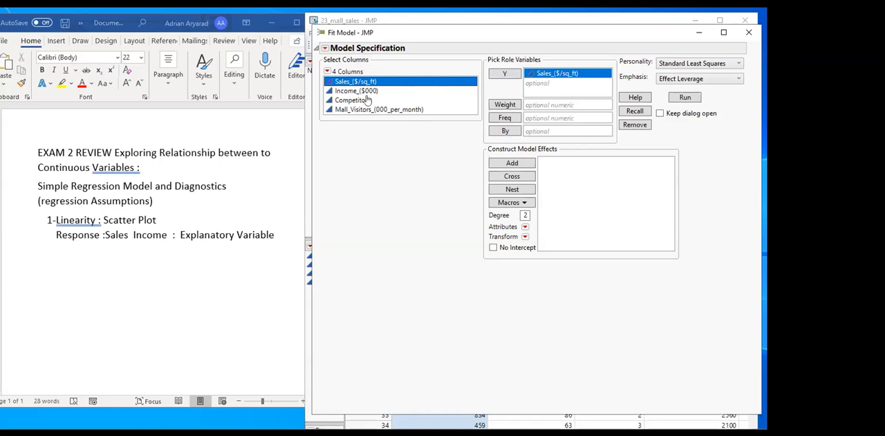
Add Income_($000) as the model effect, set the emphasis to Minimal Report, run the model and widen its report window
left_click_drag(341, 94, 584, 187)
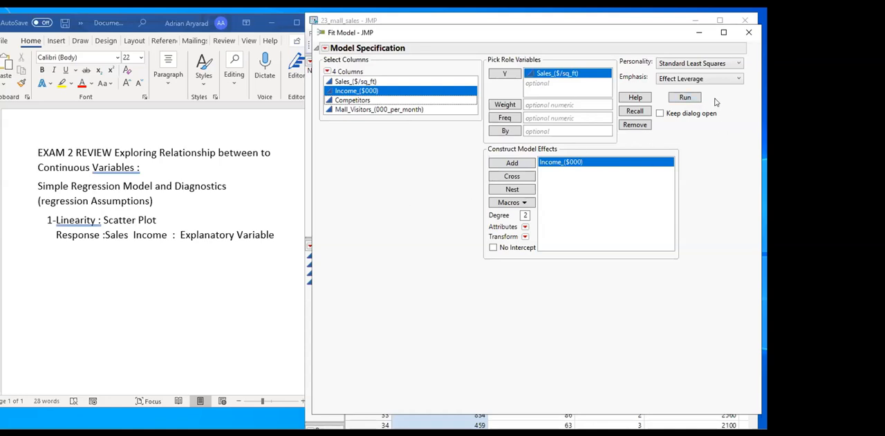
left_click(695, 80)
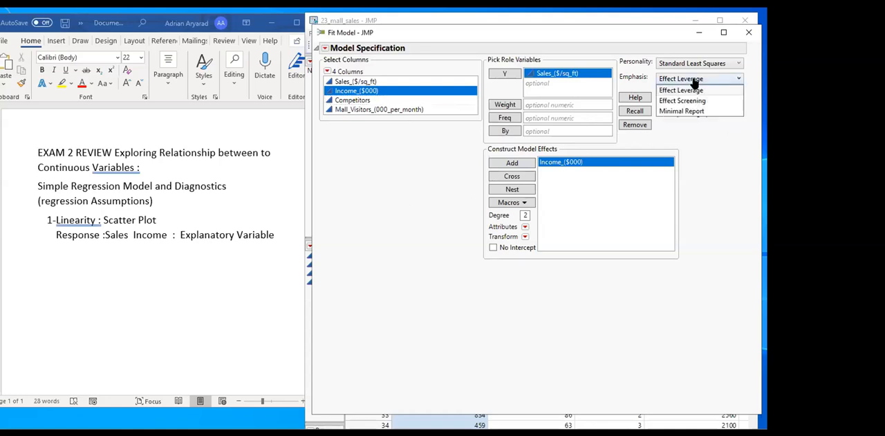
left_click(697, 113)
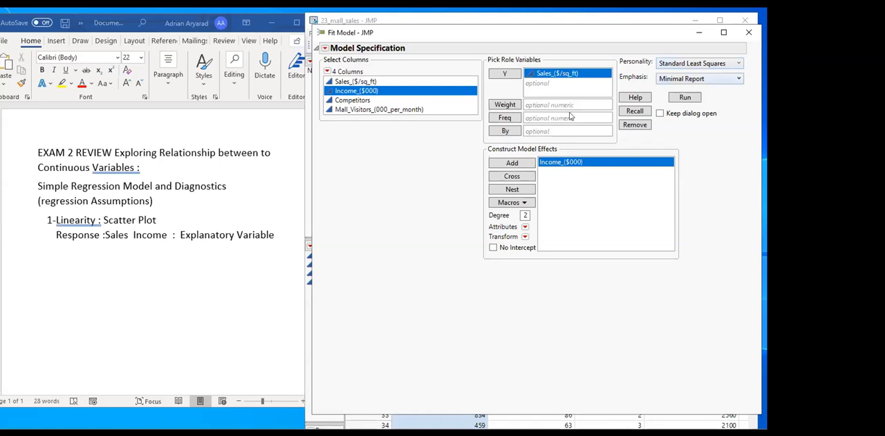
left_click(684, 99)
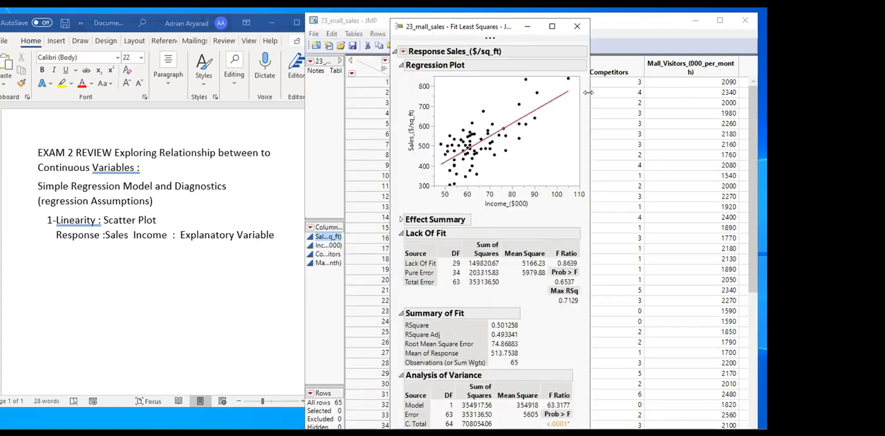
left_click_drag(587, 92, 713, 93)
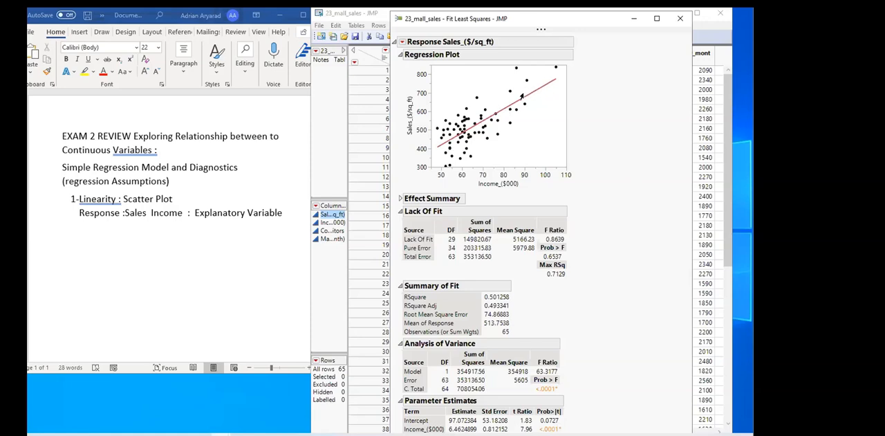
Show the prediction expression in the Fit Least Squares report and bring that section into view
left_click(402, 42)
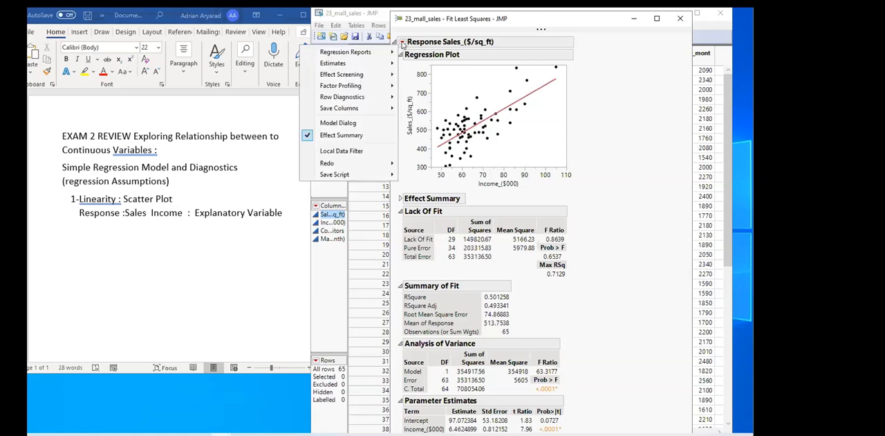
mouse_move(349, 64)
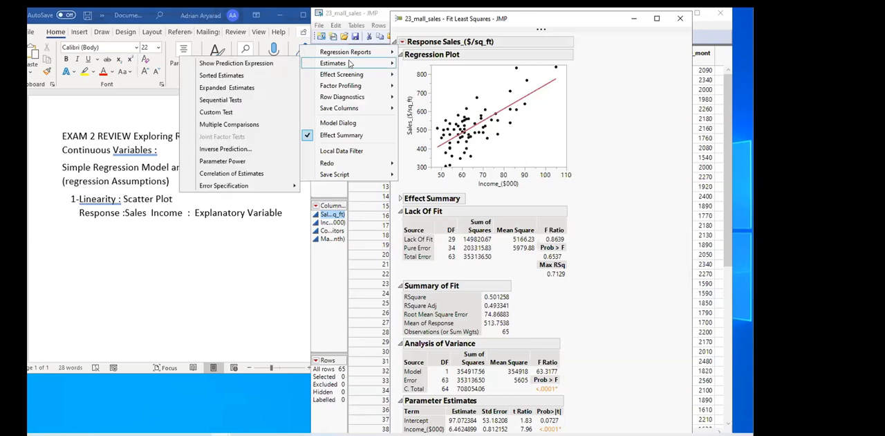
left_click(280, 64)
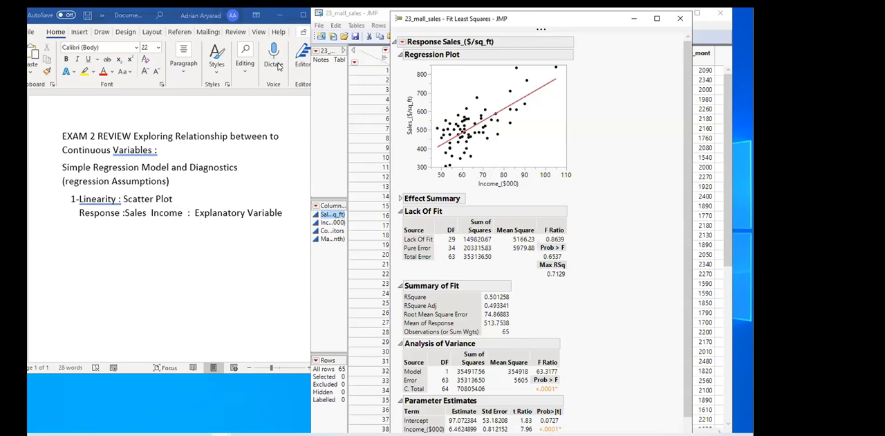
scroll(502, 311, "down", 1)
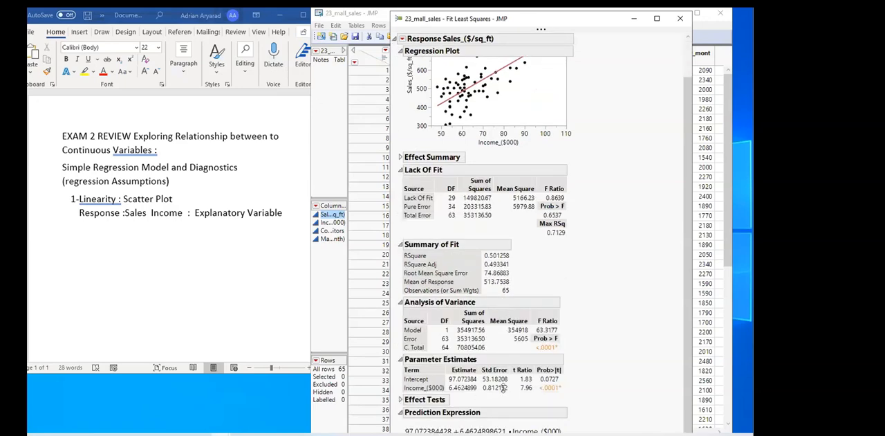
mouse_move(543, 12)
left_mouse_down()
mouse_move(551, 50)
mouse_move(549, 18)
left_mouse_up()
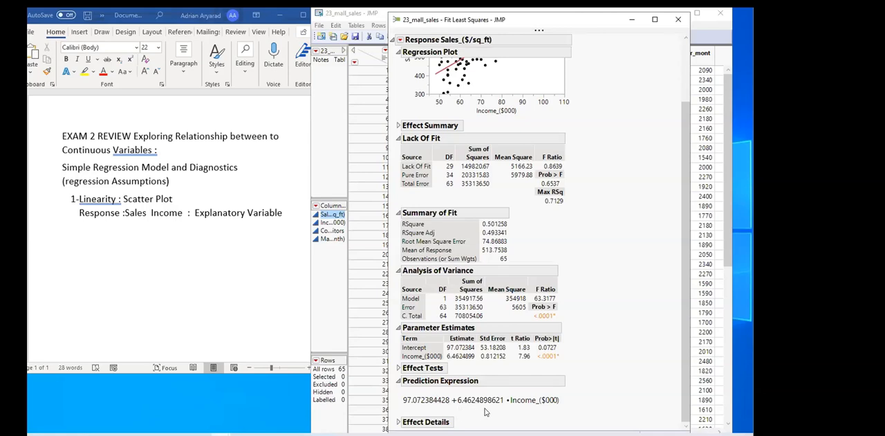
From the mall sales table, run Fit Y by X with Sales_($/sq_ft) as the response and Income_($000) as the factor
left_click(354, 15)
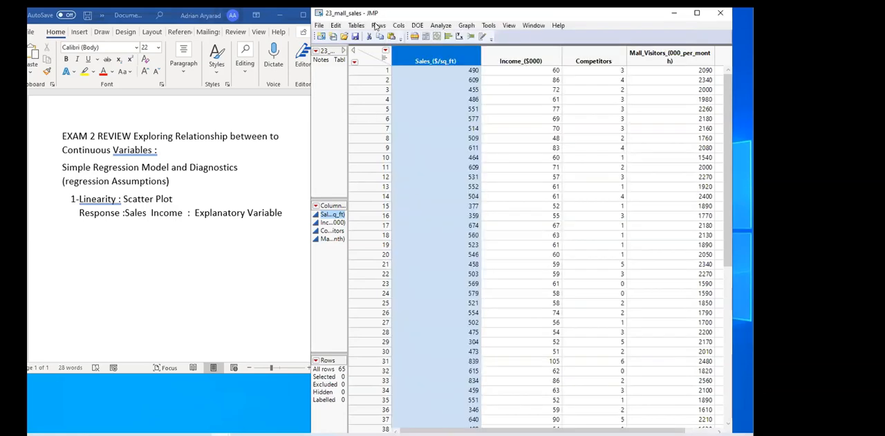
left_click(458, 37)
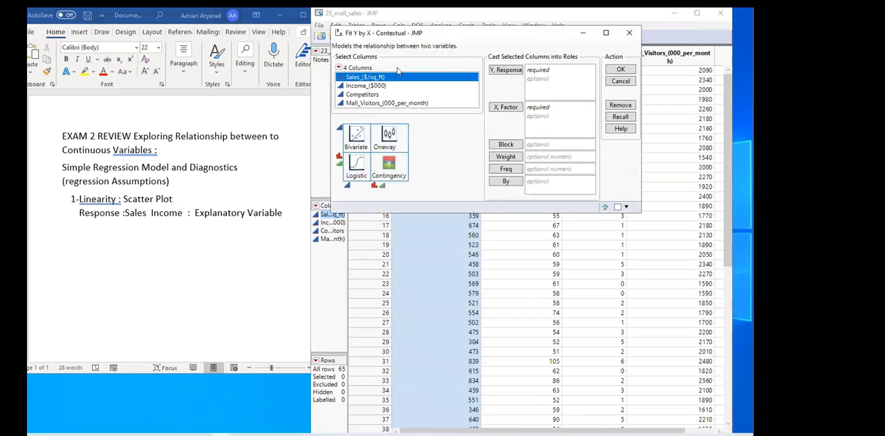
left_click(505, 69)
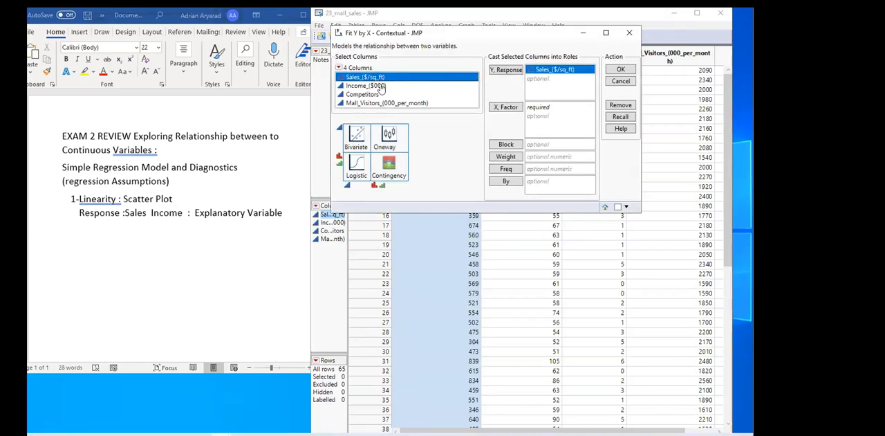
left_click(366, 85)
left_click(505, 107)
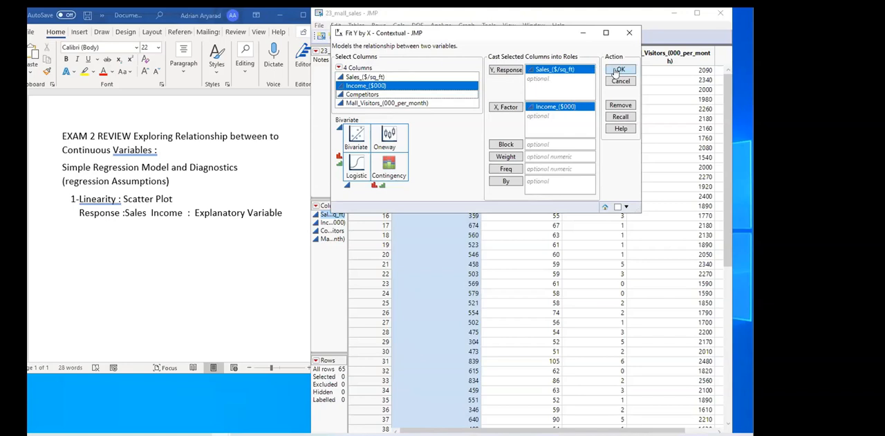
left_click(621, 70)
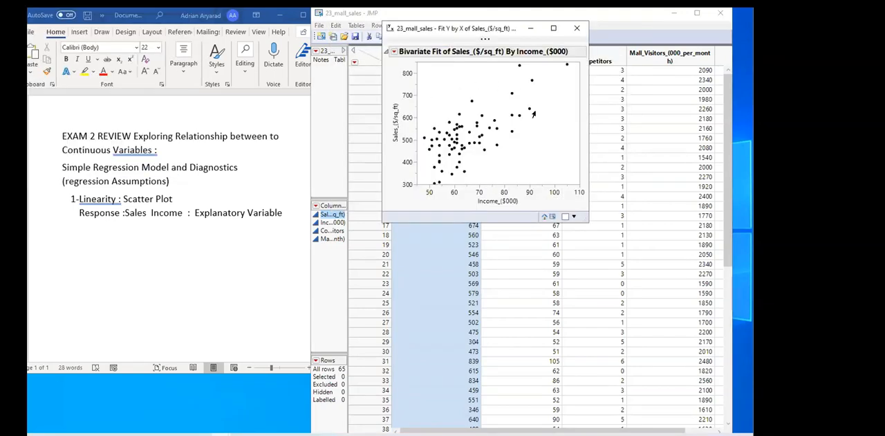
Minimize the mall sales data table and arrange the bivariate and Fit Least Squares reports side by side with both plots showing
left_click(660, 16)
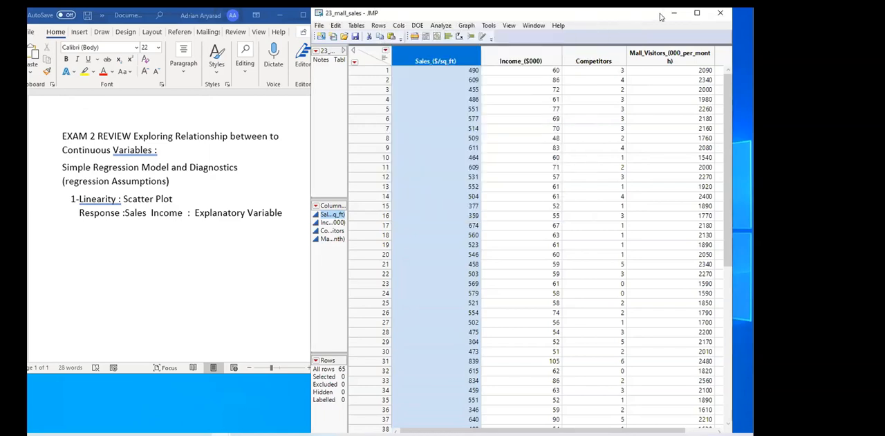
left_click(673, 13)
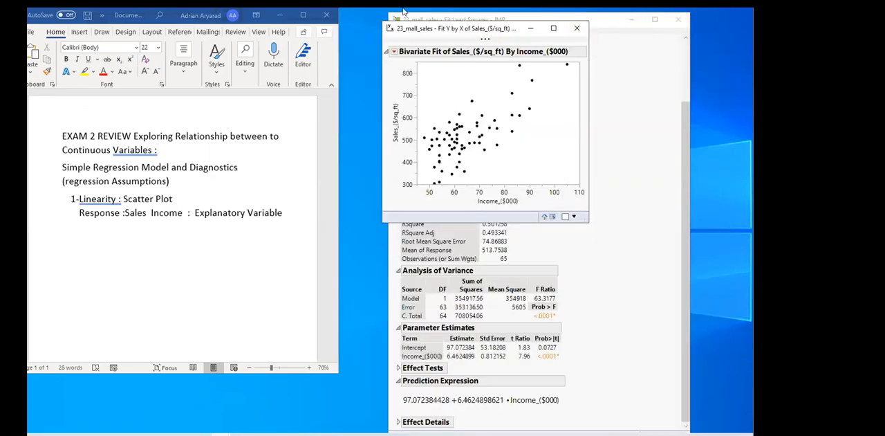
left_click_drag(499, 31, 404, 11)
left_click_drag(542, 21, 630, 15)
scroll(609, 95, "up", 1)
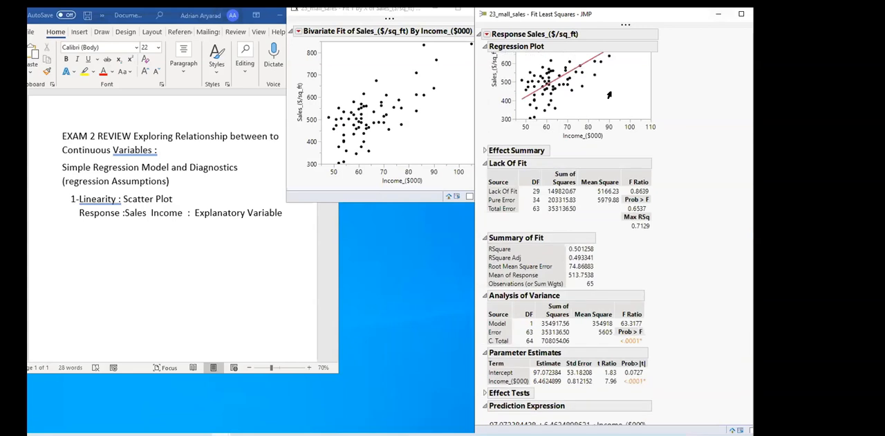
scroll(609, 94, "up", 2)
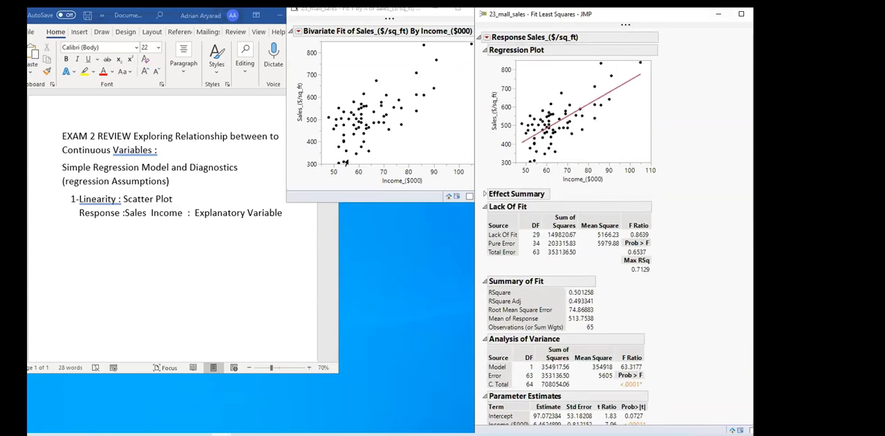
Fit a straight line to the bivariate plot of sales by income and point out its regression equation
left_click(299, 32)
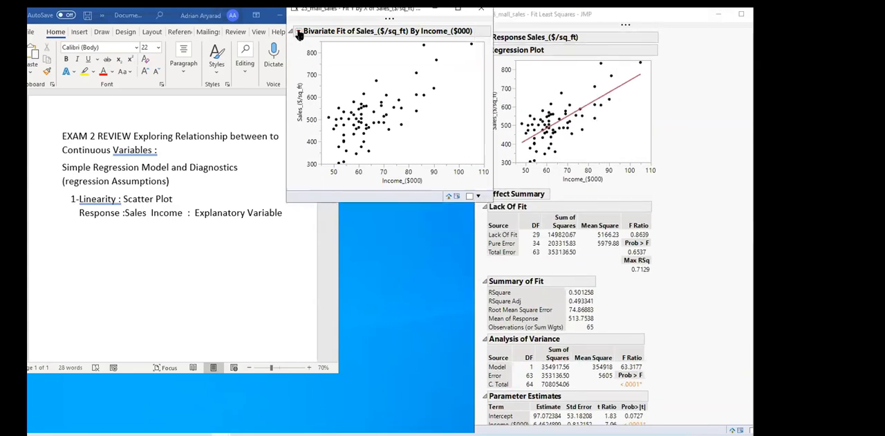
left_click(228, 93)
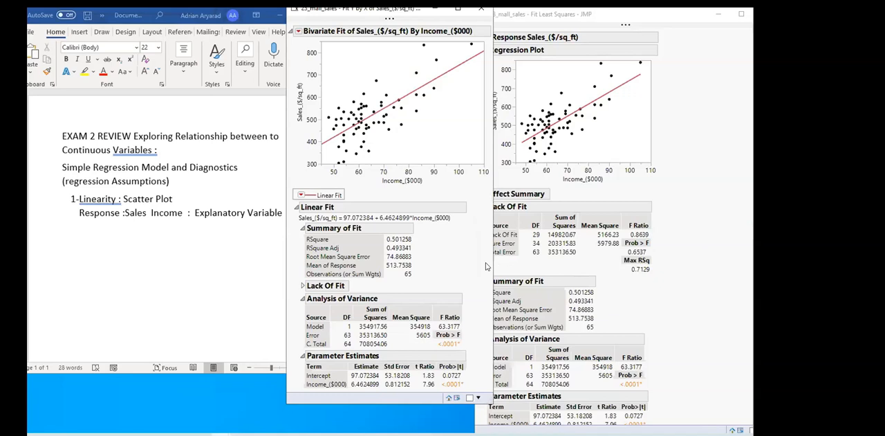
left_click(322, 217)
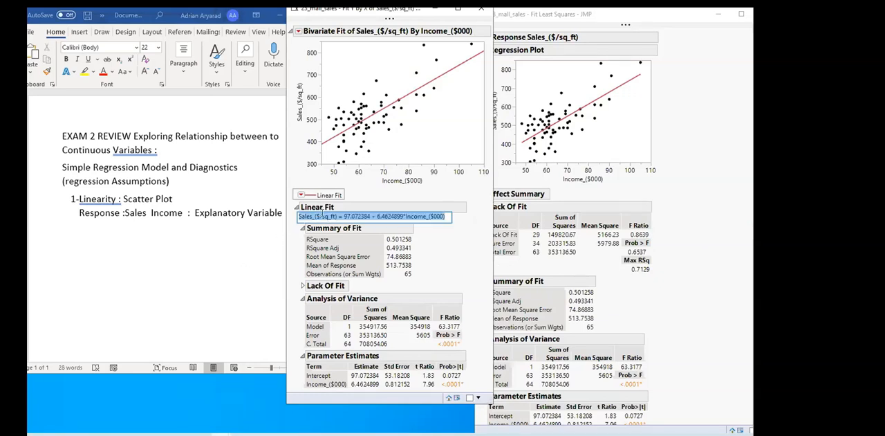
left_click(450, 244)
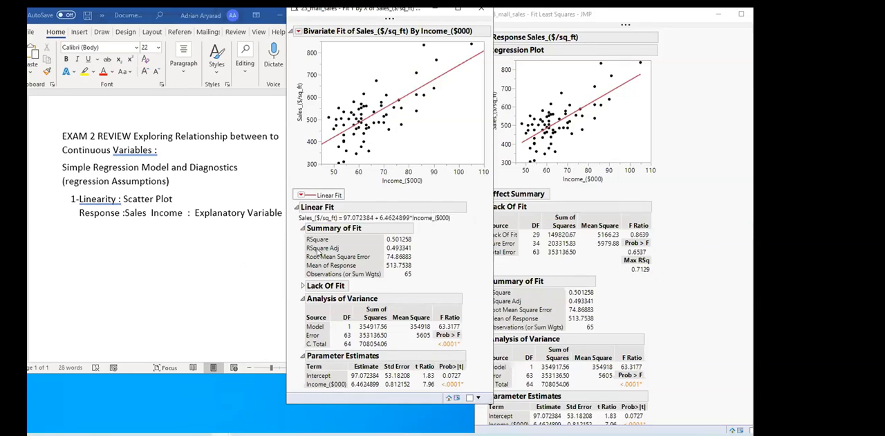
Add the Summary Statistics table, including the correlation, to the bivariate report of sales by income
left_click(301, 195)
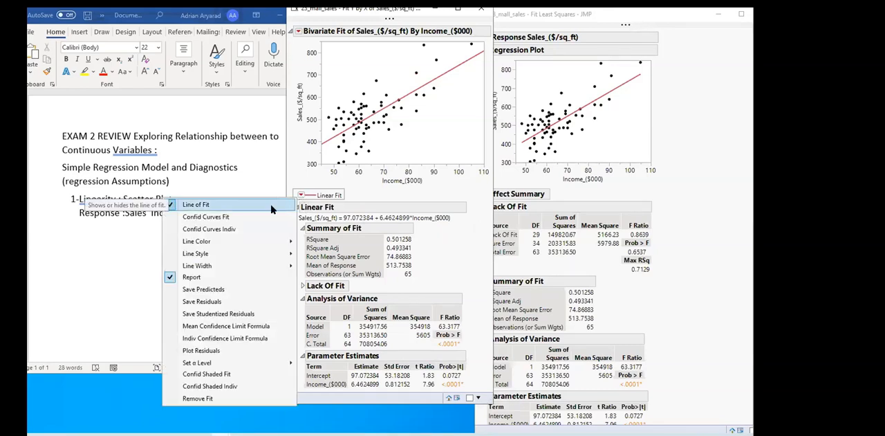
left_click(299, 33)
left_click(299, 33)
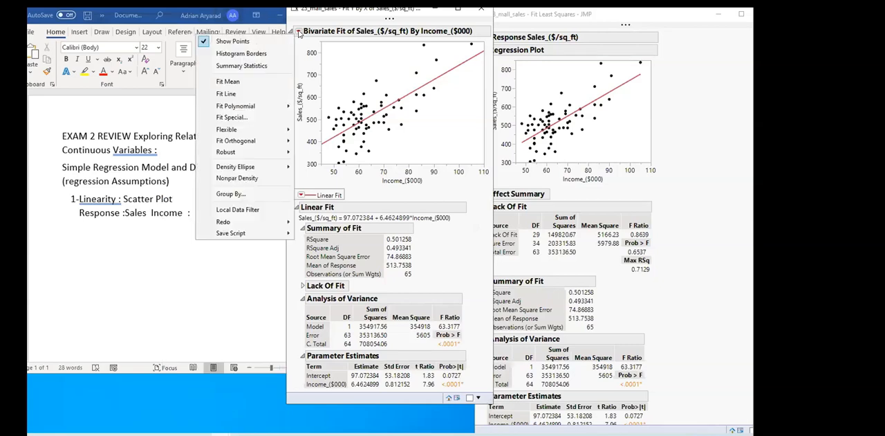
left_click(247, 67)
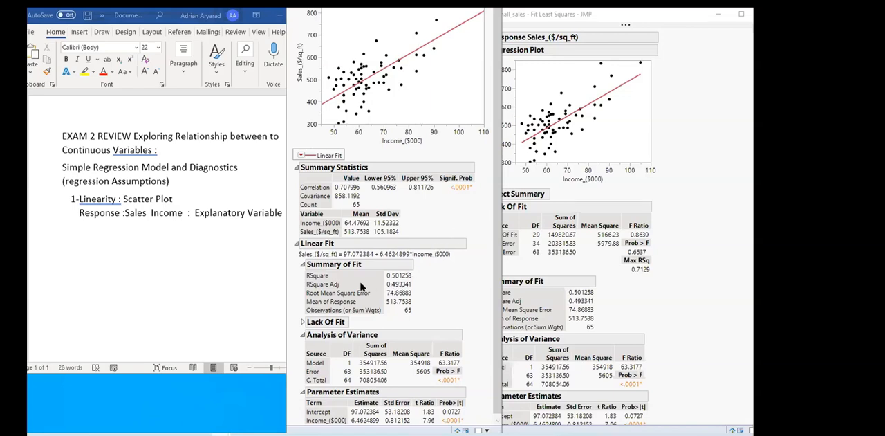
mouse_move(428, 197)
scroll(381, 292, "down", 1)
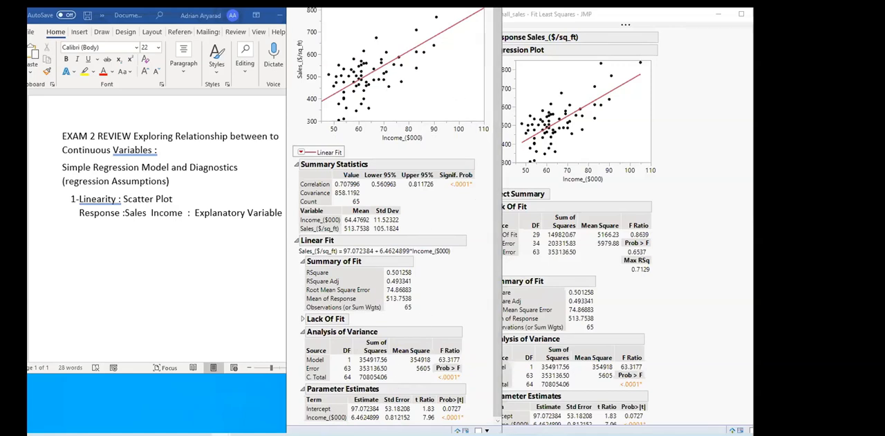
Put the bivariate report out of view and move the Fit Least Squares report closer to the Word notes
key("alt+F4")
left_click(660, 18)
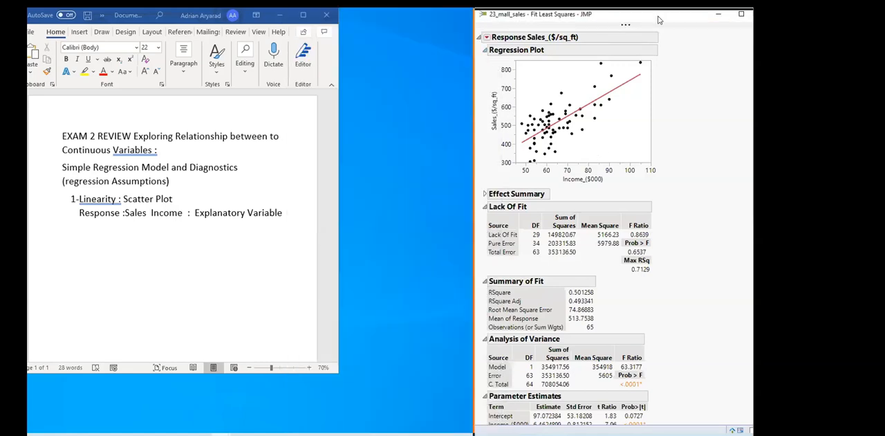
left_click_drag(659, 20, 588, 31)
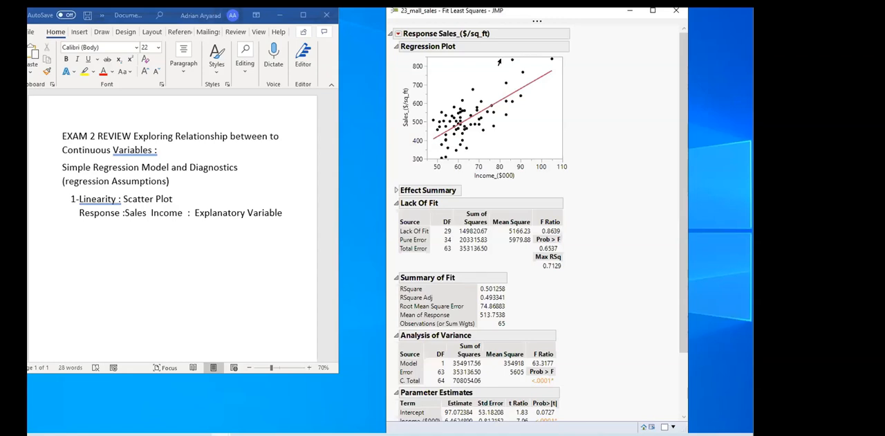
In the Word notes, add the line "Correlation r =" beneath the Response and Income line
left_click(279, 220)
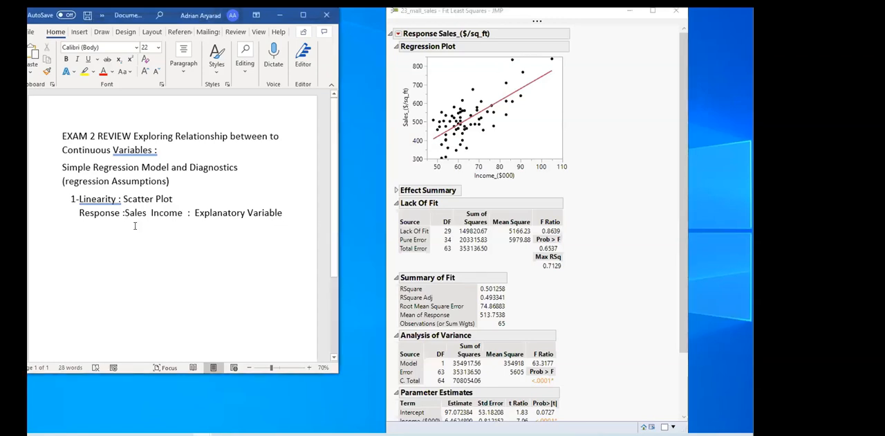
key("Return")
type("Correlation")
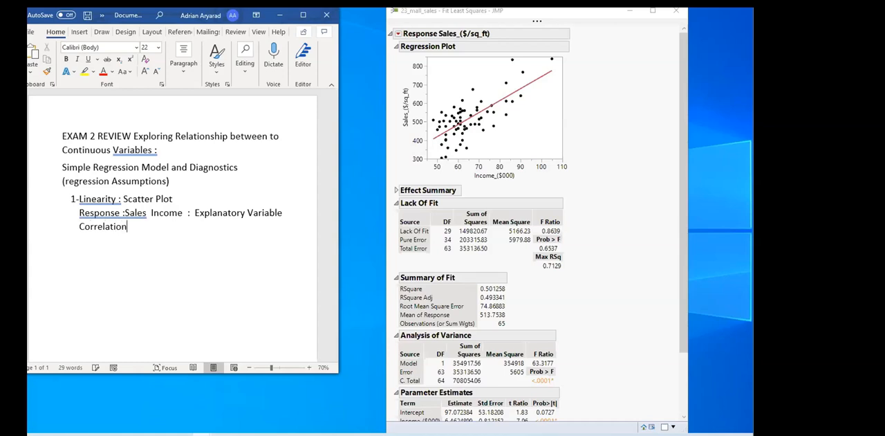
type(" r -")
key("BackSpace")
type("=")
Bring the bivariate report back on screen, check its Summary Statistics option and reposition the window so its title bar is visible
left_click(219, 434)
left_click(301, 399)
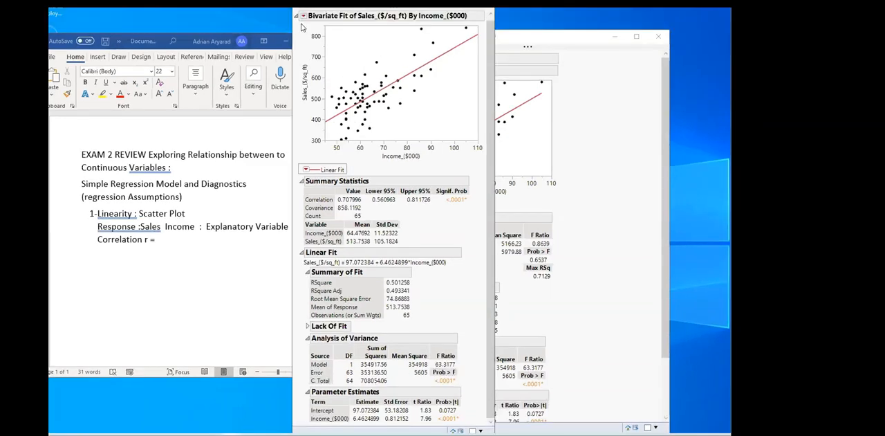
left_click(303, 15)
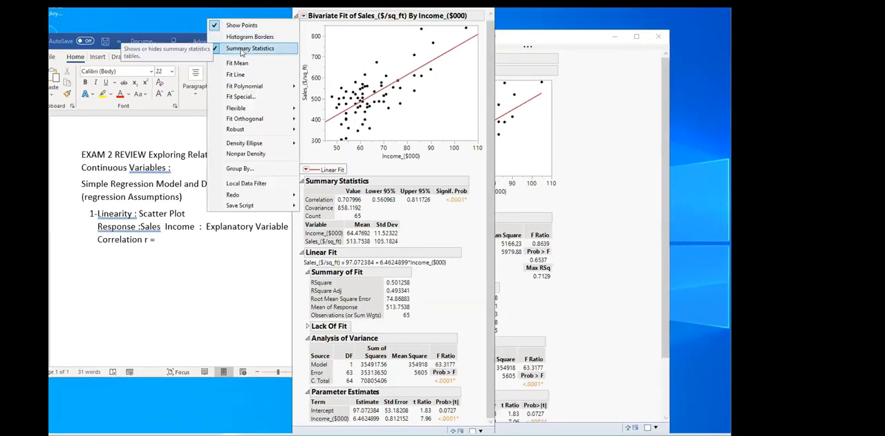
key("Escape")
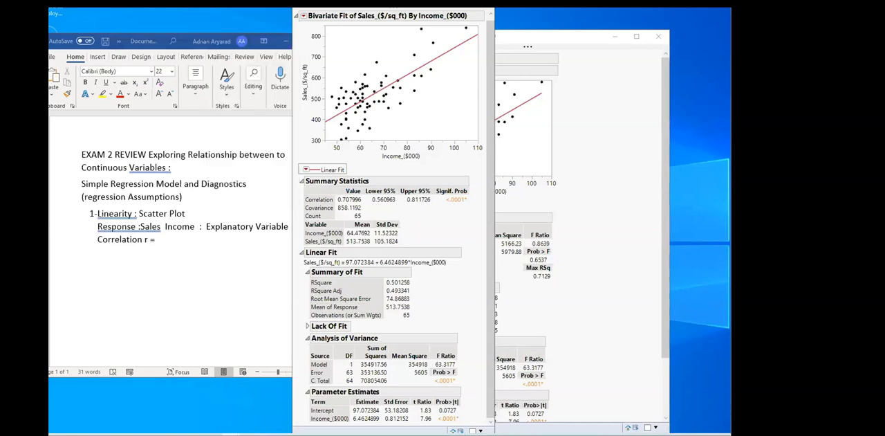
left_click_drag(430, 1, 428, 20)
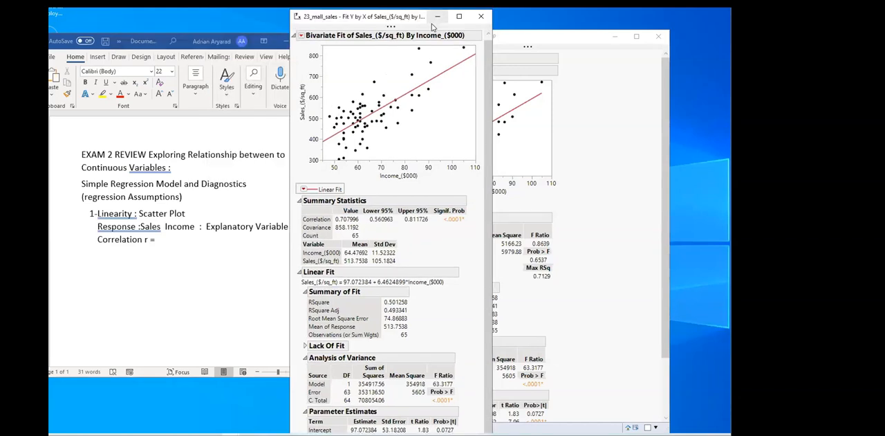
Put the bivariate report out of view and complete the correlation line in the Word notes with "0.7 strong Relation"
left_click(442, 23)
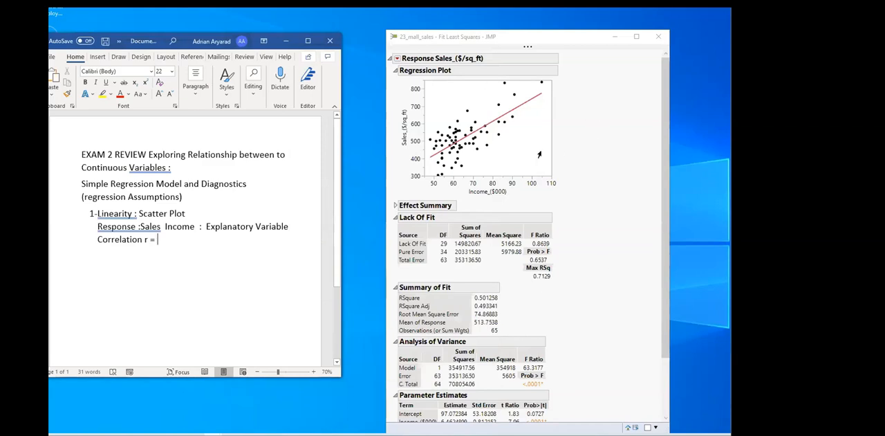
scroll(446, 271, "down", 1)
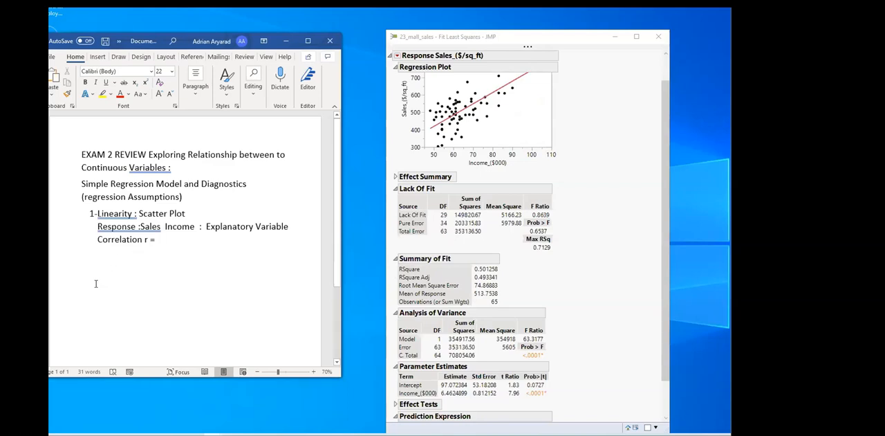
type("0.7")
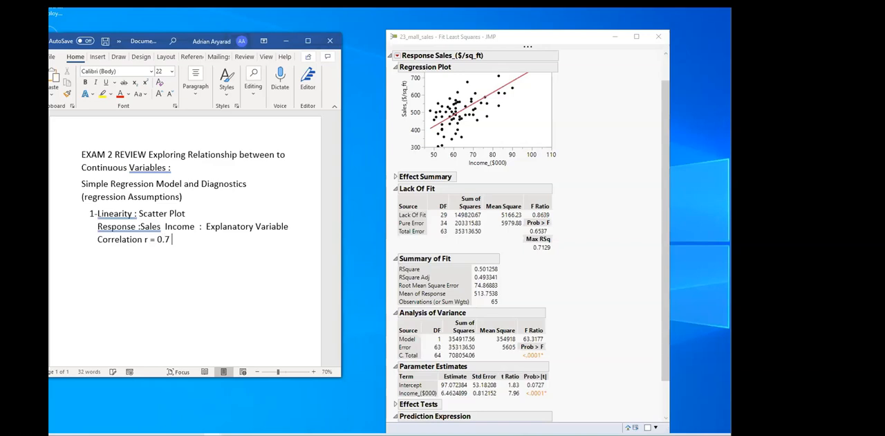
type("  strong Relation")
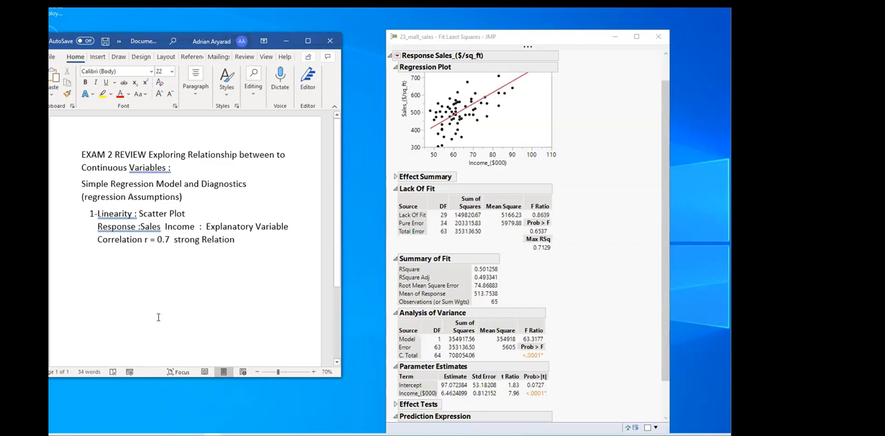
Add a line "R-square = 0.5 *100%" beneath the correlation line in the notes
key("Return")
type("R ")
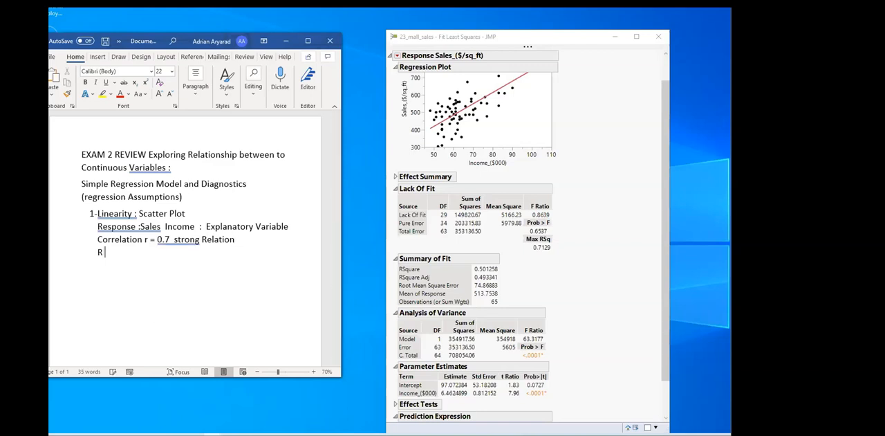
type("-square ")
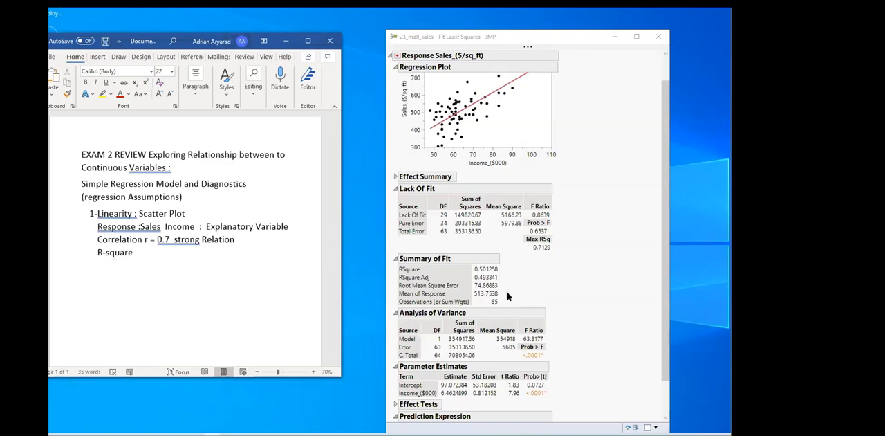
type(" = 0.5")
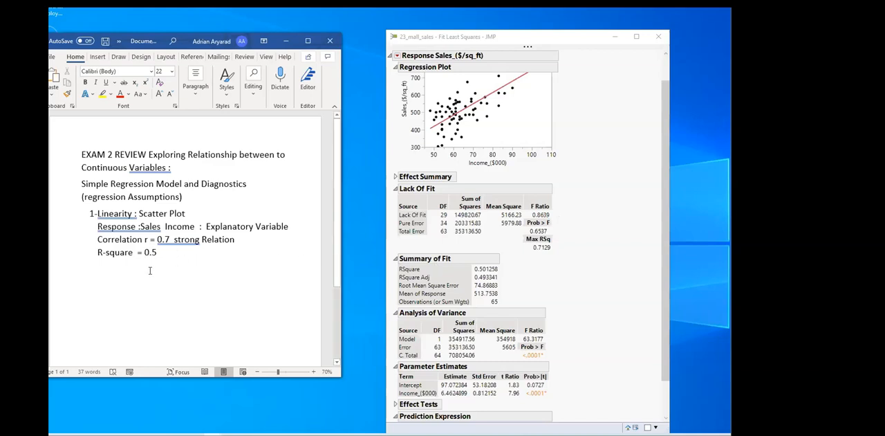
type("*")
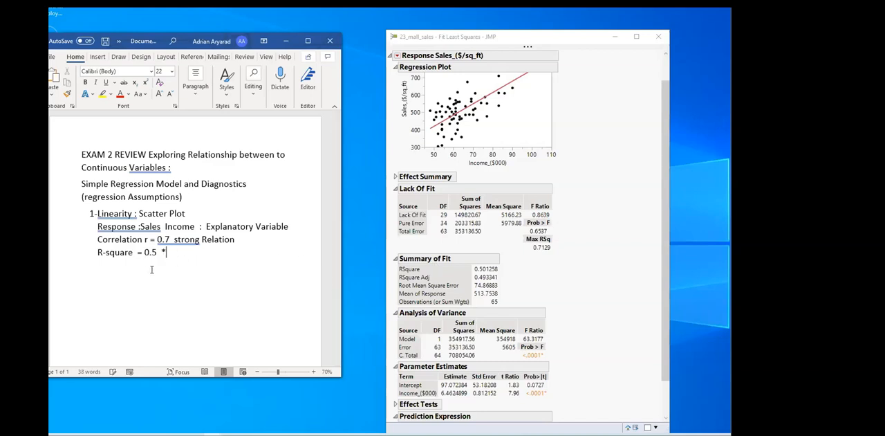
type("100")
type("%")
type(" ==> ")
type("50")
type("% of ")
type("var")
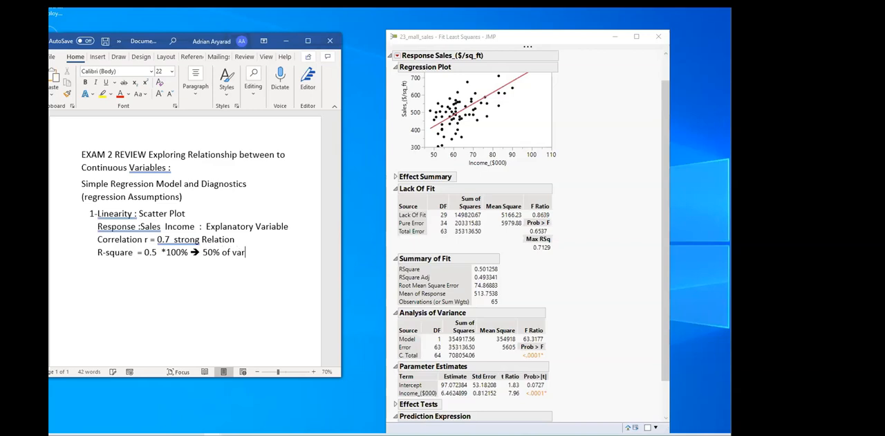
type("iation in sales is explaine")
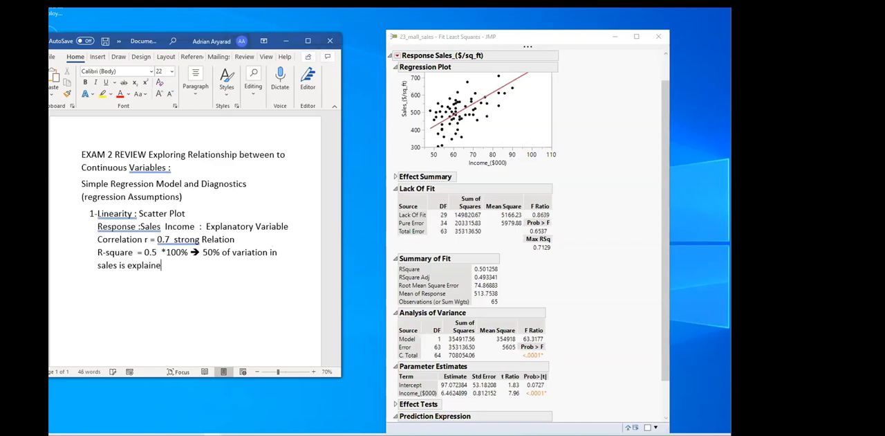
type("d by the variation in ")
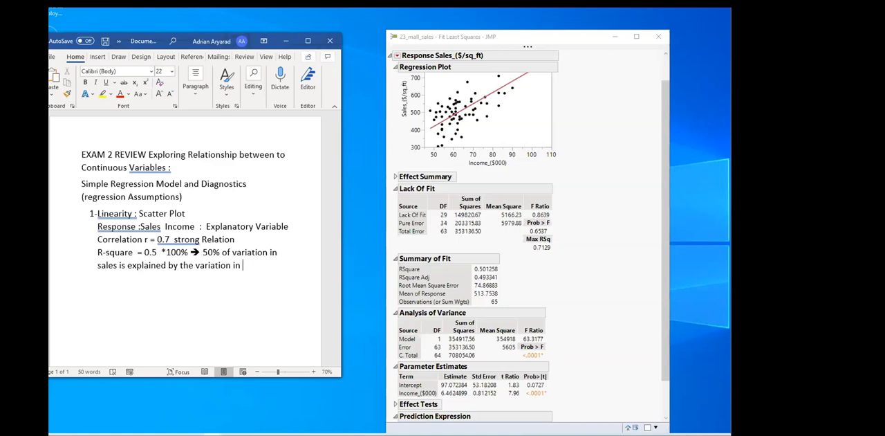
type("Income.")
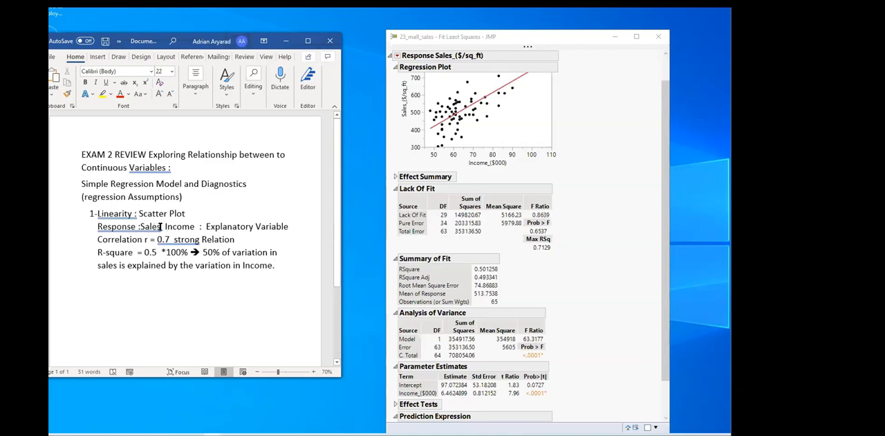
Colour the text "Response :Sales" red
left_click_drag(161, 227, 98, 227)
left_click(120, 93)
left_click(205, 226)
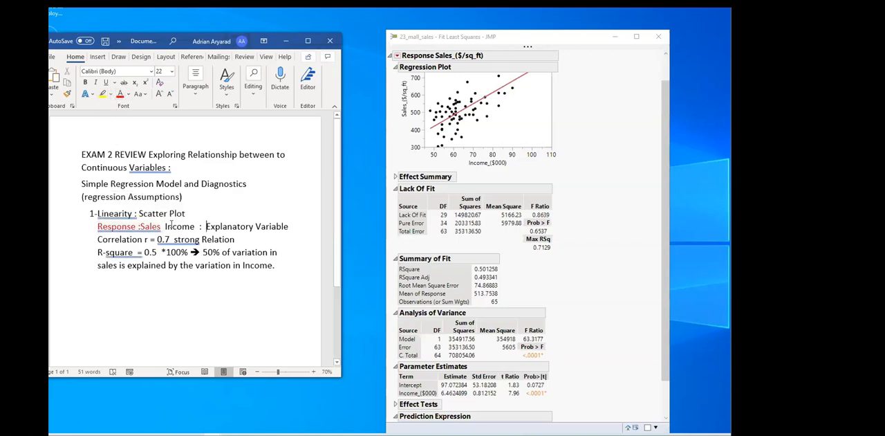
Put the Income text on its own line beneath the Response and move "Explanatory Variable" ahead of "Income"
left_click_drag(164, 226, 216, 225)
left_click(217, 226)
left_click(197, 227)
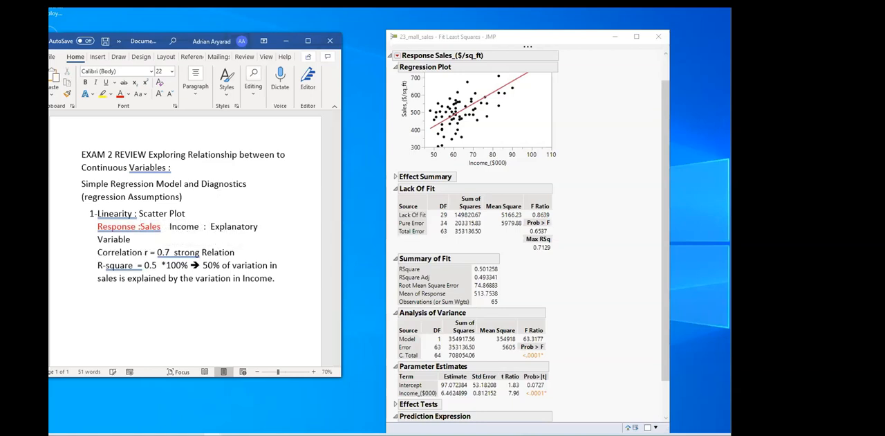
key("Return")
left_click_drag(138, 240, 251, 241)
left_click(181, 240)
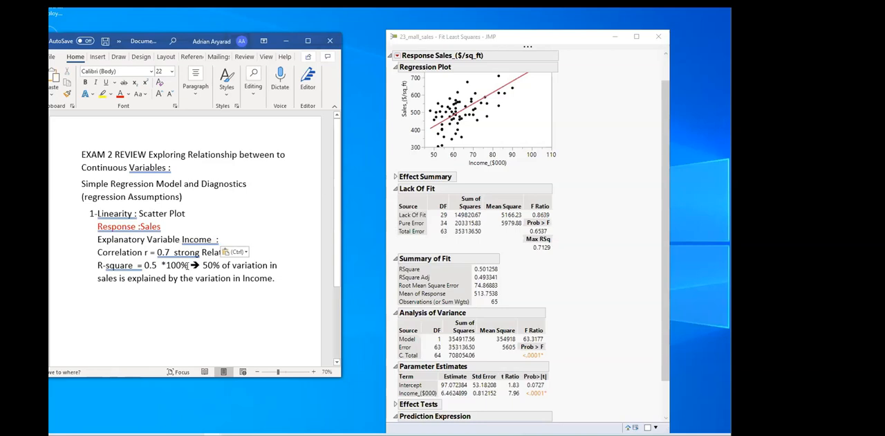
Fix the colon and spacing so the line reads "Explanatory Variable: Income"
type(":")
key("Right")
key("Right")
key("Right")
key("Right")
key("Right")
key("Right")
key("Right")
key("Delete")
key("Delete")
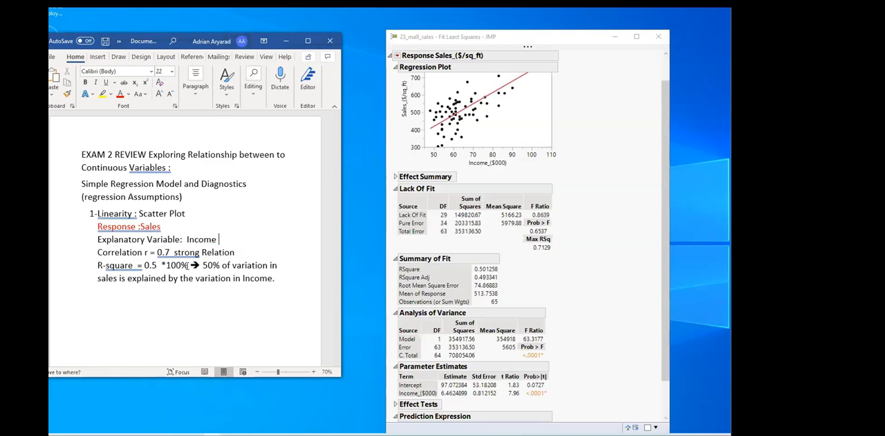
Colour the Explanatory Variable line red and add space before "Sales" in the Response line
left_click(296, 269)
left_click_drag(85, 239, 84, 239)
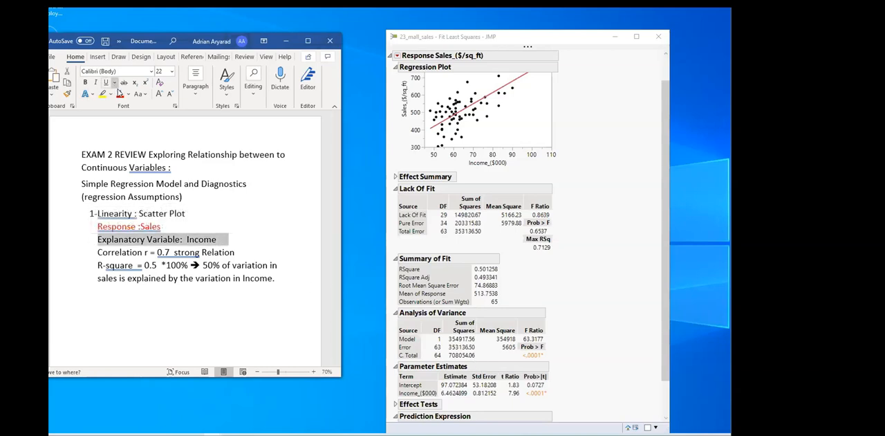
left_click(120, 94)
left_click(200, 300)
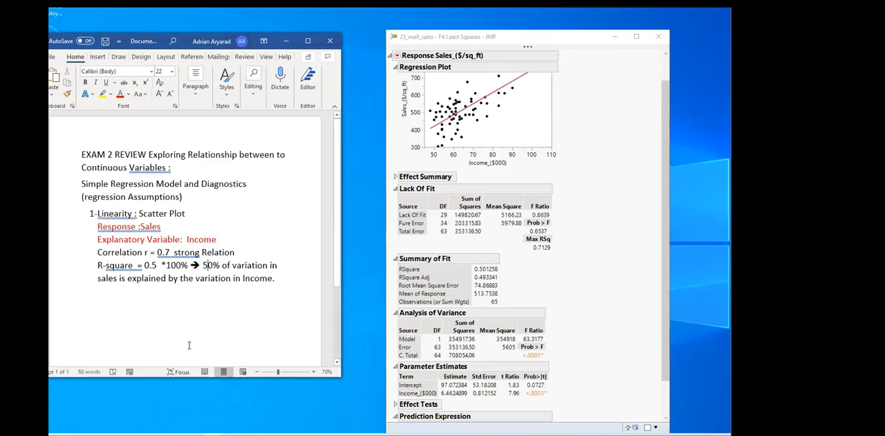
left_click(141, 226)
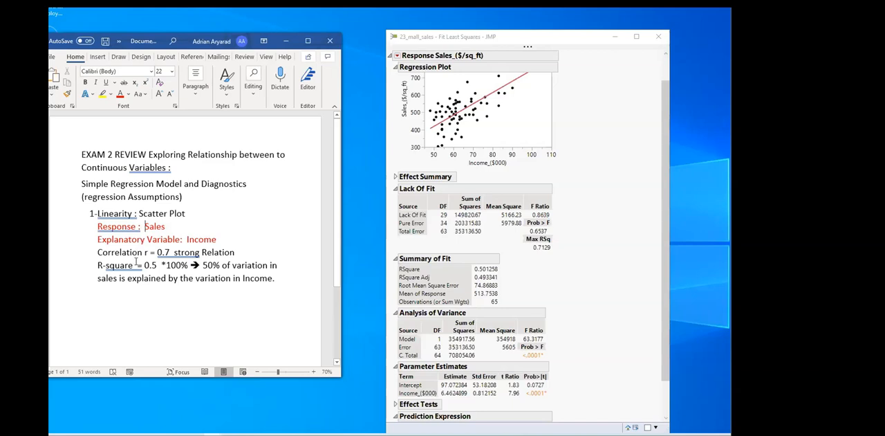
Reword "sales" in the R-square explanation as "Response (sales)"
left_click_drag(99, 267, 115, 282)
left_click(205, 266)
left_click(289, 271, "shift")
left_click(101, 283)
type("Response")
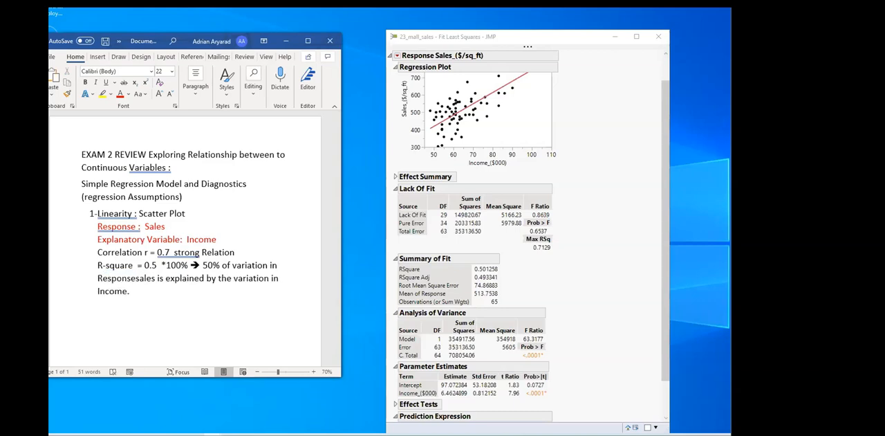
type(" (")
key("Right")
key("Right")
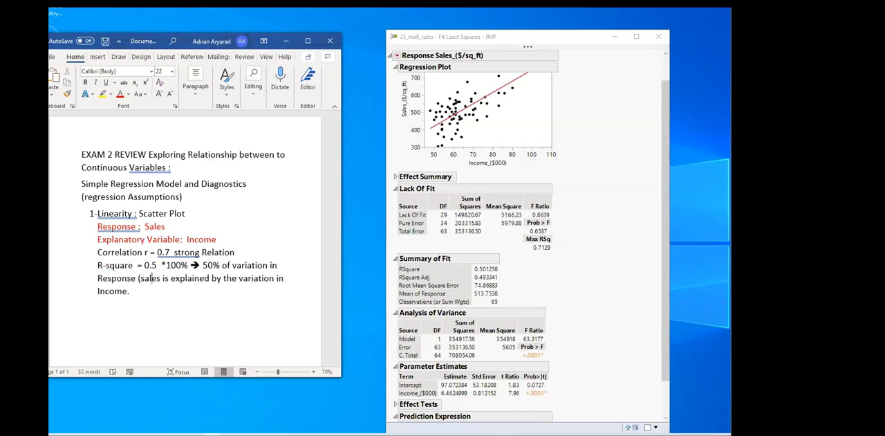
type(")")
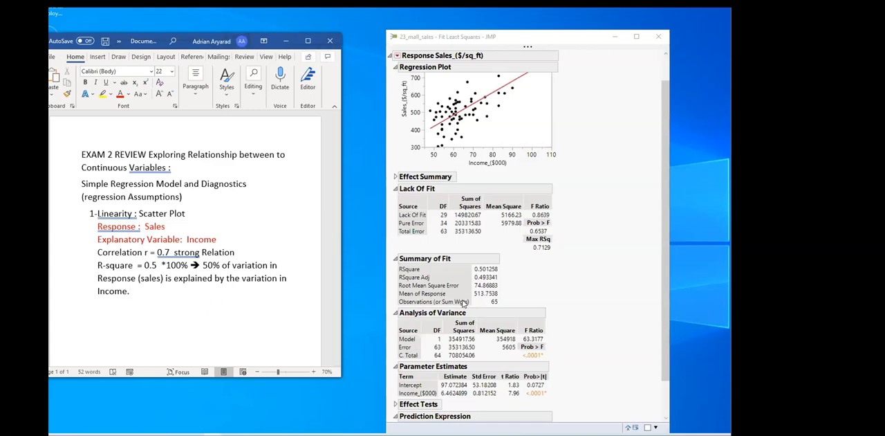
Below the R-square explanation, add the lines "Se = 74.8" and "N = 65" from the report's Summary of Fit
scroll(465, 301, "down", 1)
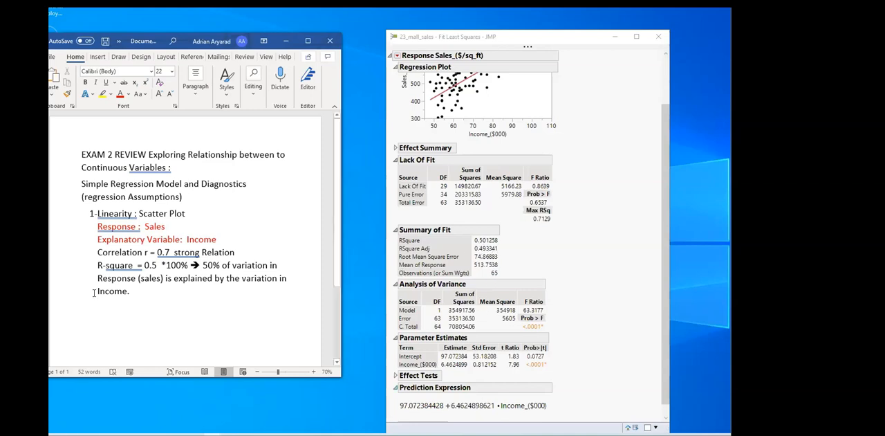
type("Se =")
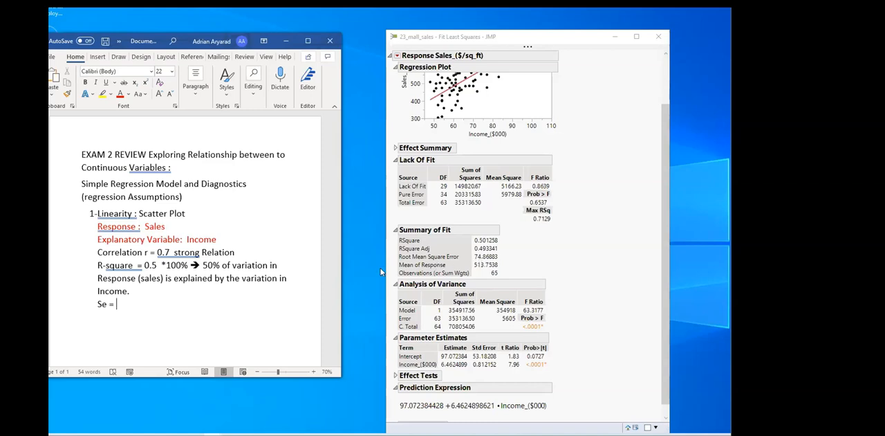
type("74.8")
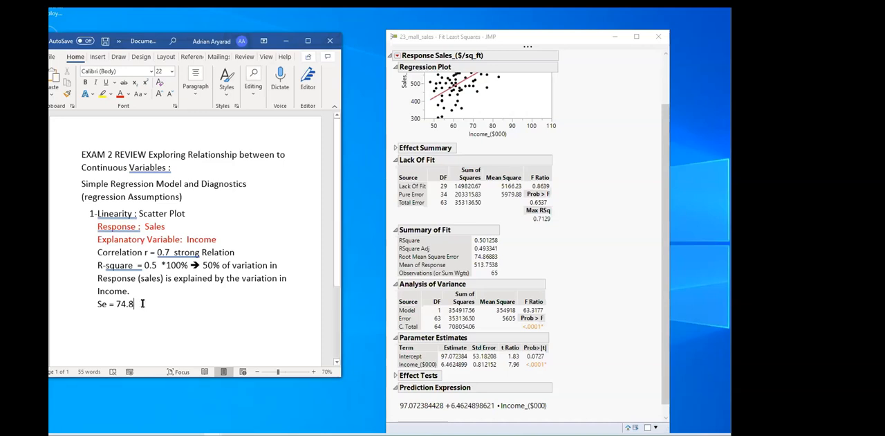
key("Return")
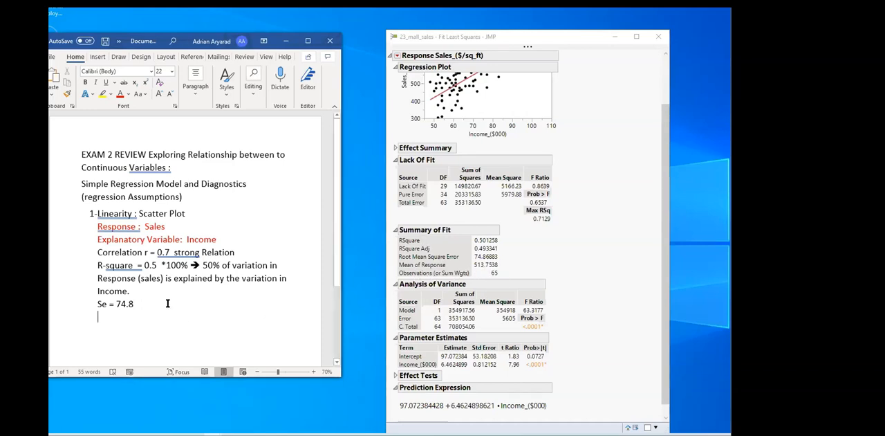
type("N = ")
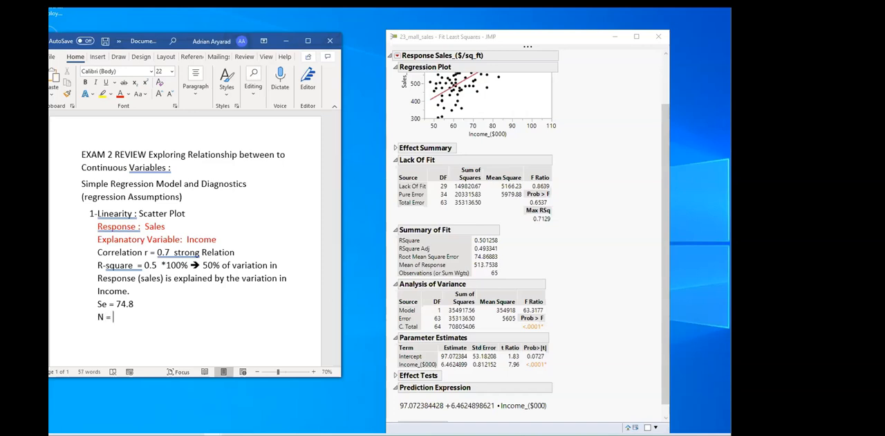
type("65")
Start a new line below the sample size with "Regression Model: Sales ="
scroll(580, 309, "down", 1)
key("Return")
type("R")
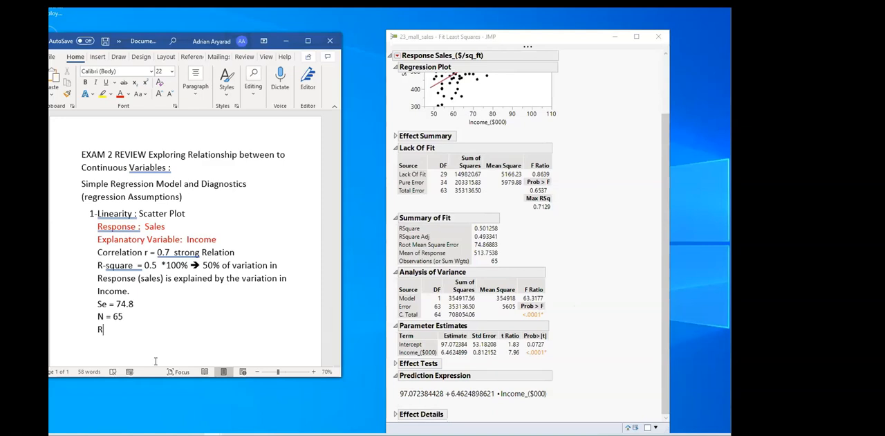
type("egression Equatin")
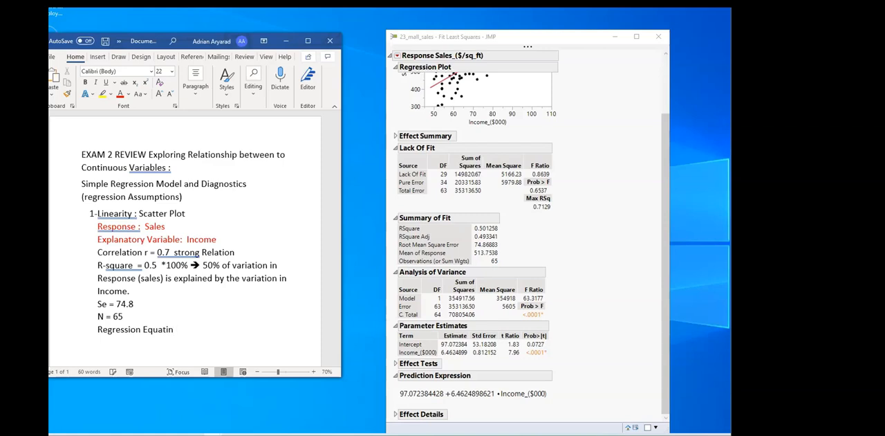
key("BackSpace")
key("BackSpace")
key("BackSpace")
key("BackSpace")
key("BackSpace")
key("BackSpace")
key("BackSpace")
type("Model: Sales =")
Complete the regression model with the rounded prediction expression "97.1 + 6.5 * Income"
type("97.1 +")
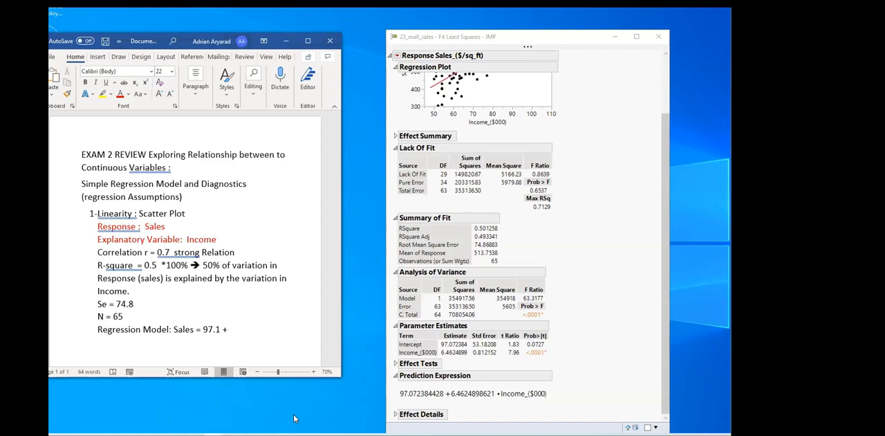
type(" 6.5 * Income")
scroll(507, 256, "up", 2)
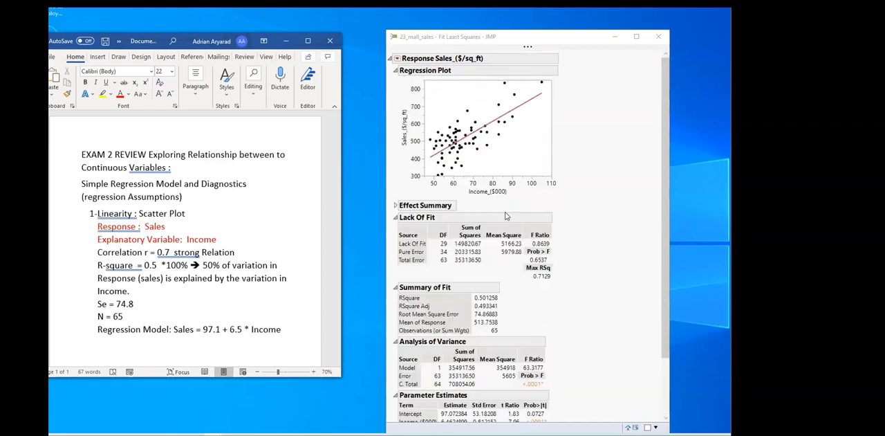
left_click(600, 193)
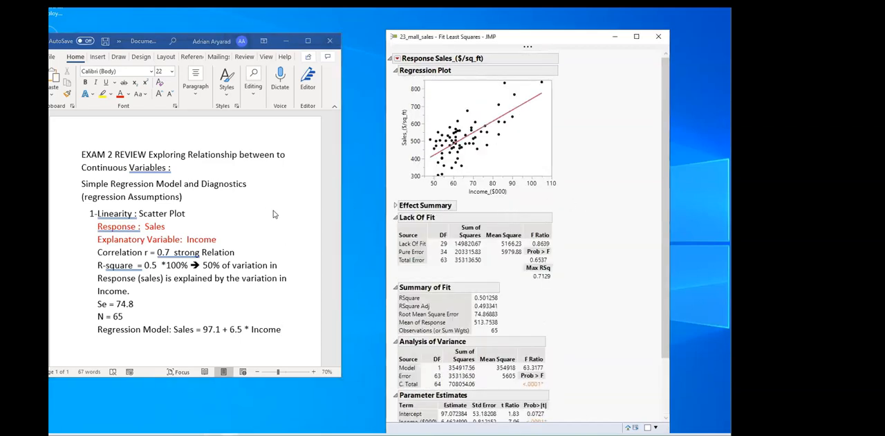
left_click(288, 329)
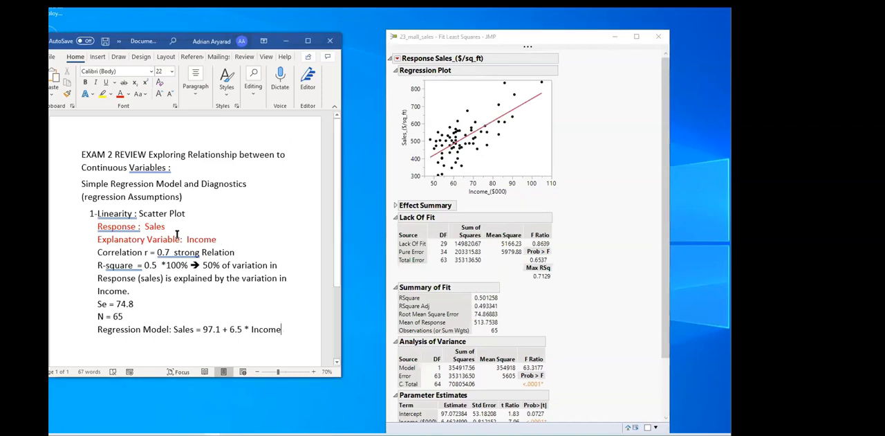
Make the heading word "Linearity :" in item 1 bold
left_click_drag(95, 214, 214, 213)
key("ctrl+z")
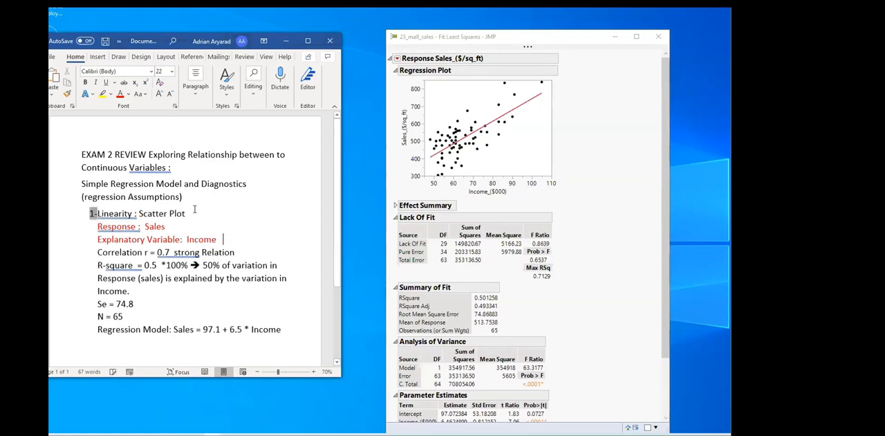
left_click(115, 235)
left_click_drag(98, 214, 136, 214)
key("ctrl+b")
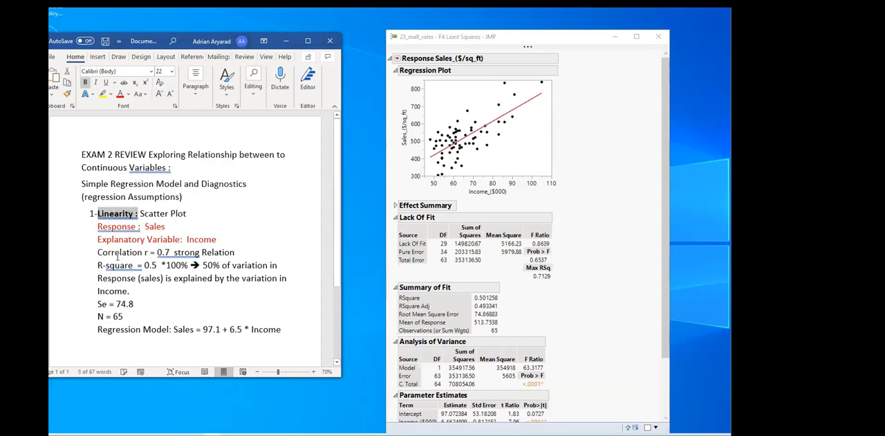
Make the labels "Correlation r" and "R-square" in the notes bold
left_click_drag(97, 253, 149, 252)
key("ctrl+b")
left_click_drag(98, 265, 135, 265)
key("ctrl+b")
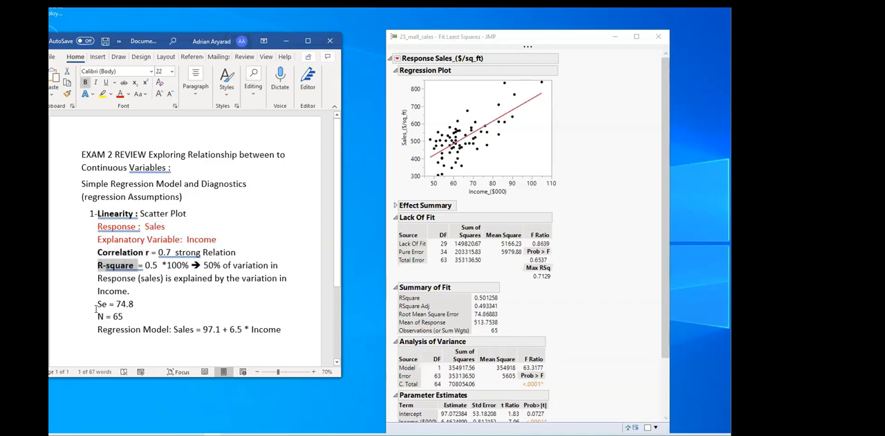
Examine the Se line and the response, slope and income terms of the regression model alongside the JMP report's parameter estimates and prediction expression
left_click_drag(98, 303, 141, 304)
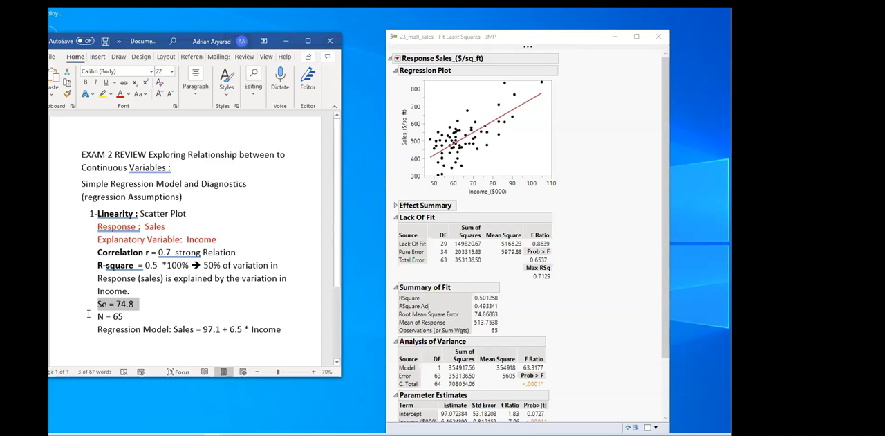
left_click(129, 312)
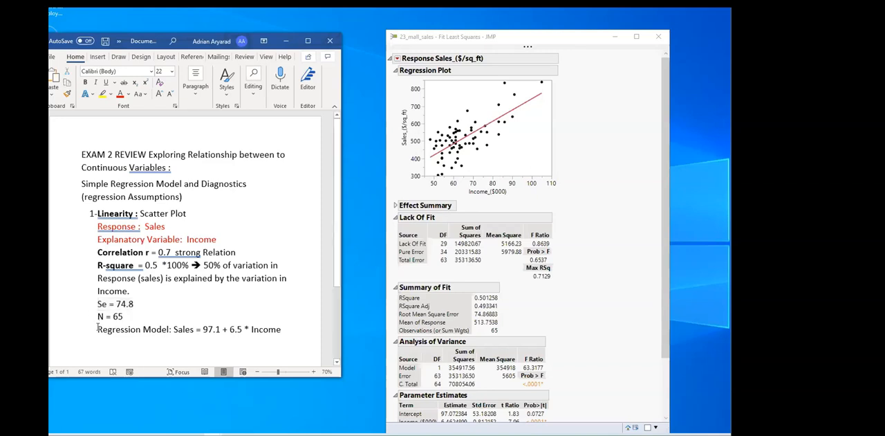
left_click(285, 329)
left_click_drag(250, 329, 281, 330)
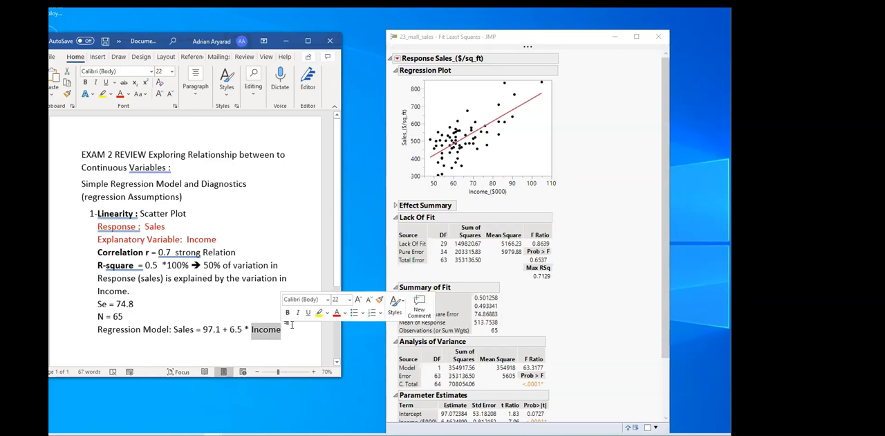
left_click(298, 320)
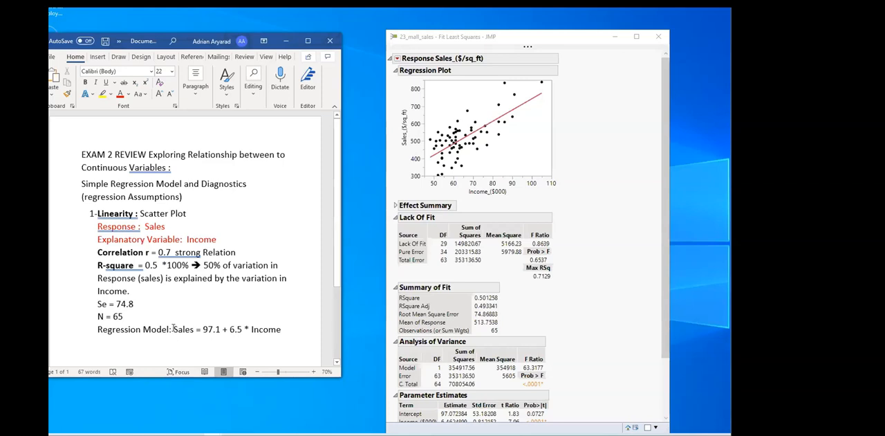
left_click_drag(174, 330, 193, 329)
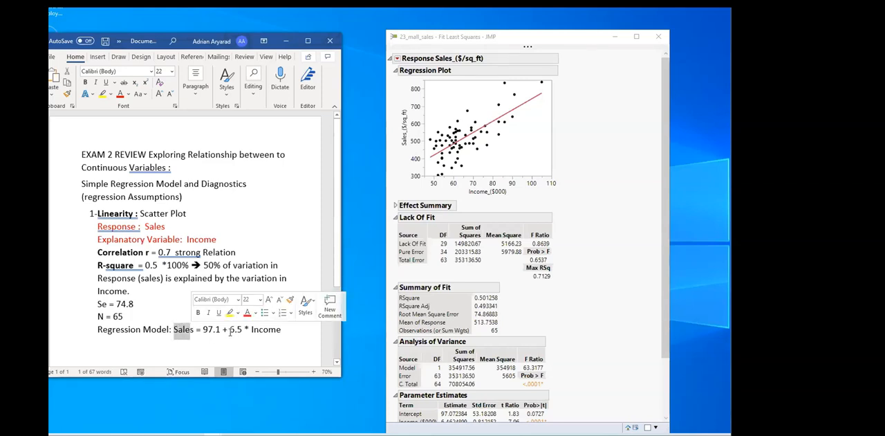
left_click_drag(230, 329, 246, 329)
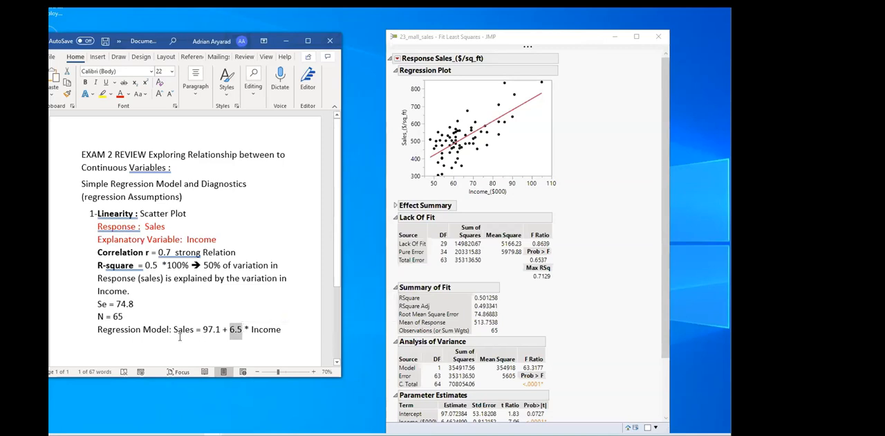
left_click_drag(174, 330, 197, 330)
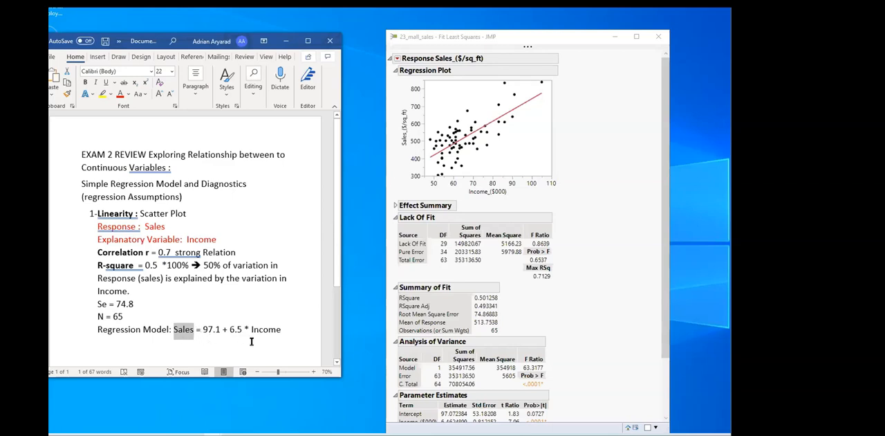
left_click_drag(251, 329, 282, 330)
left_click(283, 330)
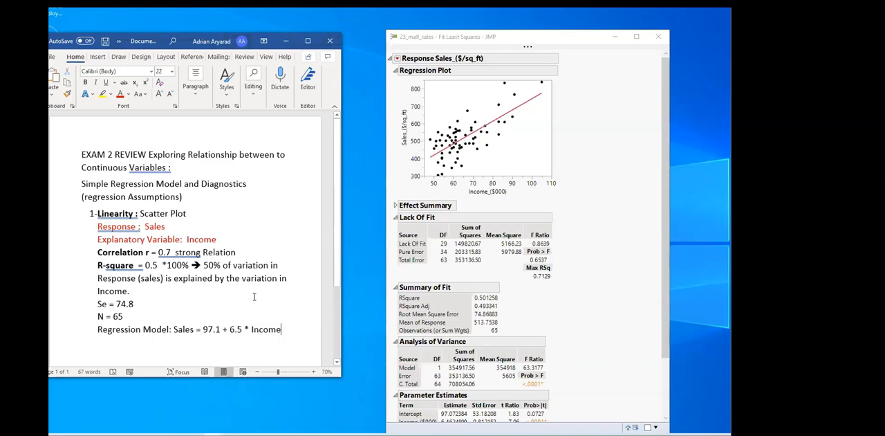
scroll(241, 291, "down", 1)
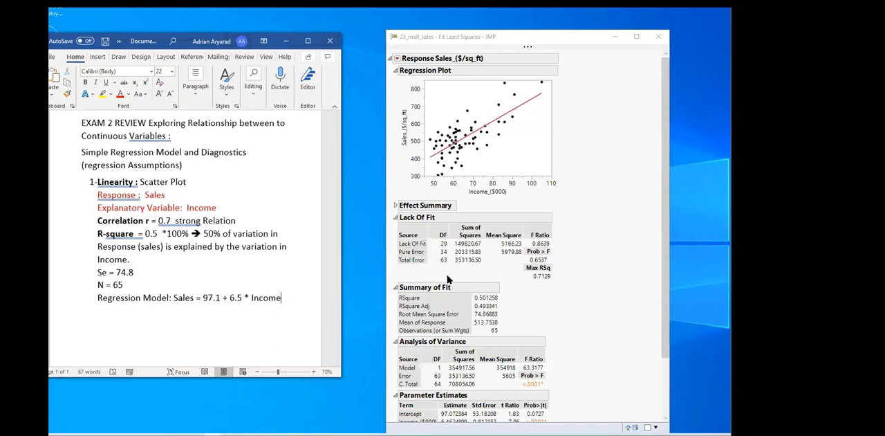
scroll(451, 276, "down", 2)
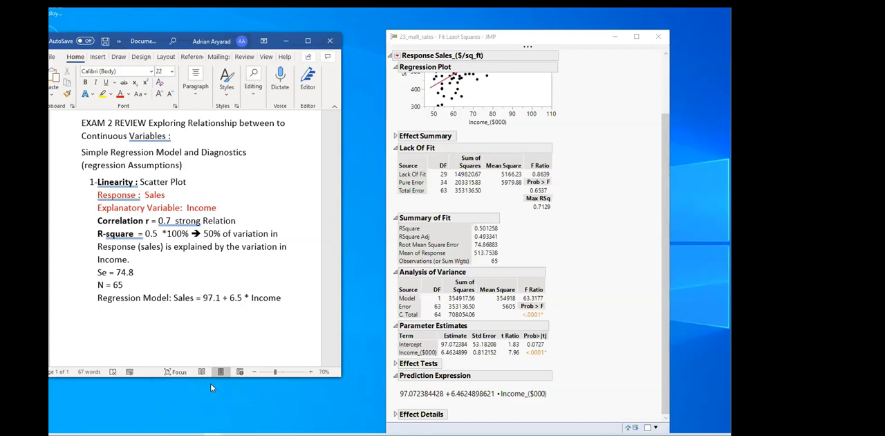
Number the correlation line "2-" and the R-square line "3-" to continue the list
left_click(90, 221)
key("BackSpace")
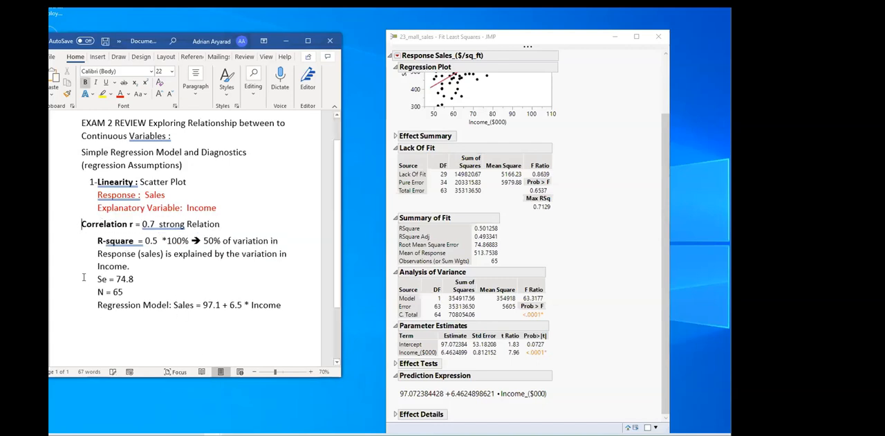
type("2-")
left_click(98, 233)
type("3-")
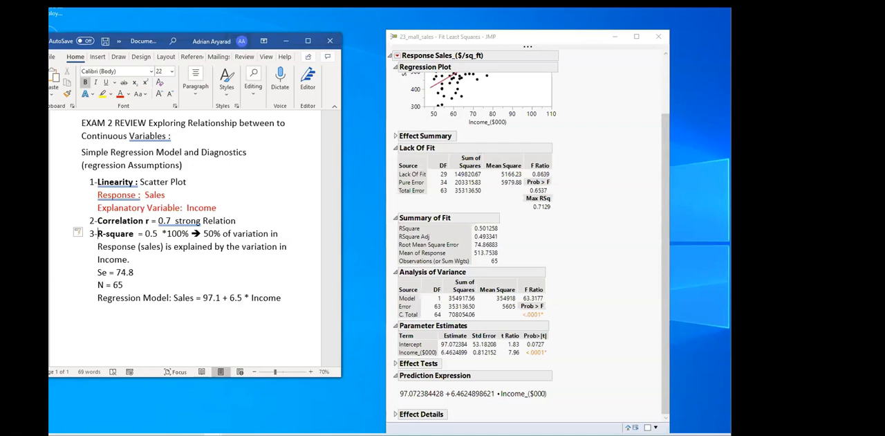
Add the number "4 -" in front of the "Regression Model:" line
key("Down")
key("Down")
key("Down")
key("Down")
key("Down")
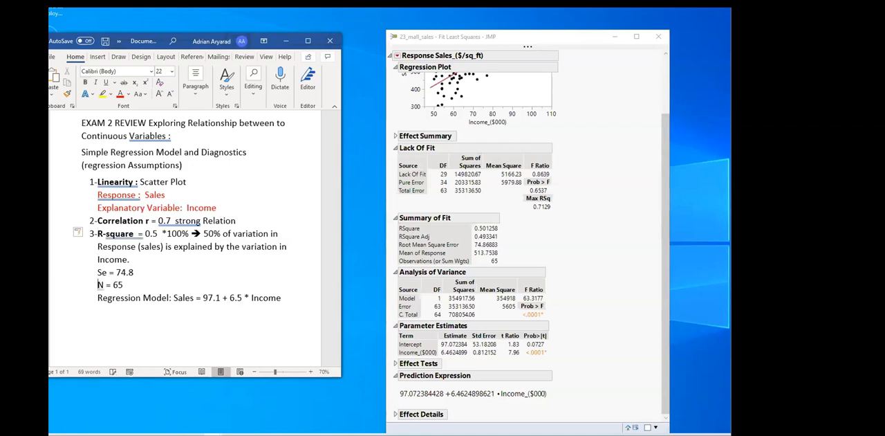
type("4 -")
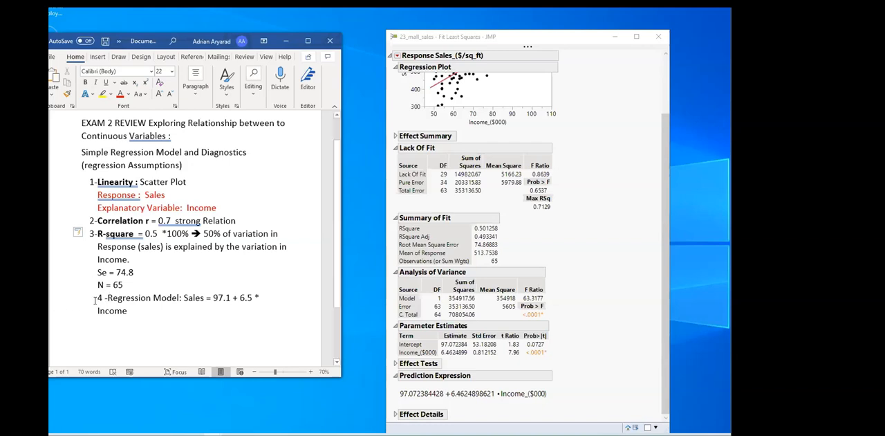
Make the label "4 -Regression Model:" bold, leaving the equation in regular weight
left_click_drag(98, 297, 181, 299)
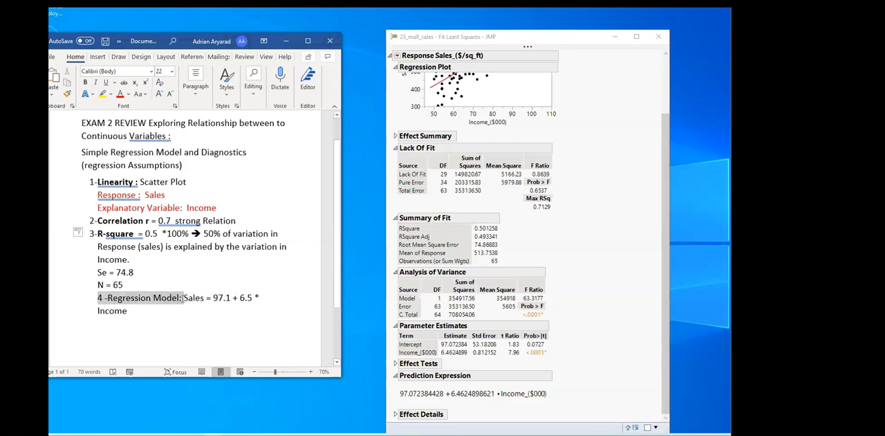
key("ctrl+b")
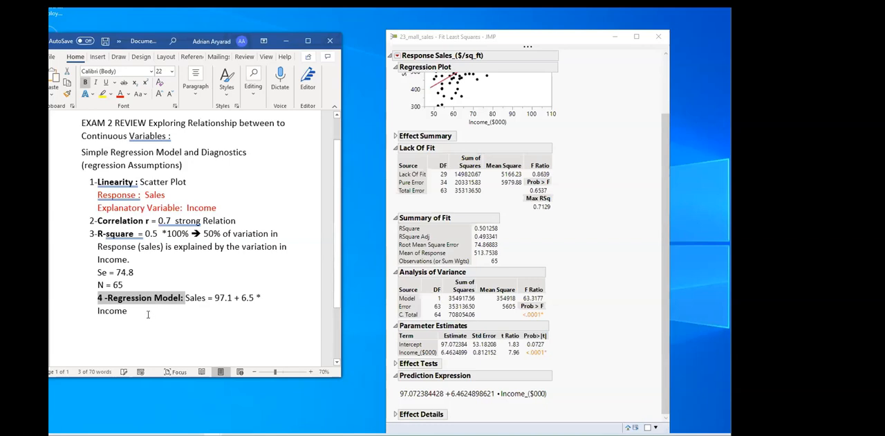
left_click(149, 315)
key("ctrl+b")
key("Return")
Reduce the font size of the notes from "Linearity" through the regression model to 20
left_click_drag(131, 310, 97, 182)
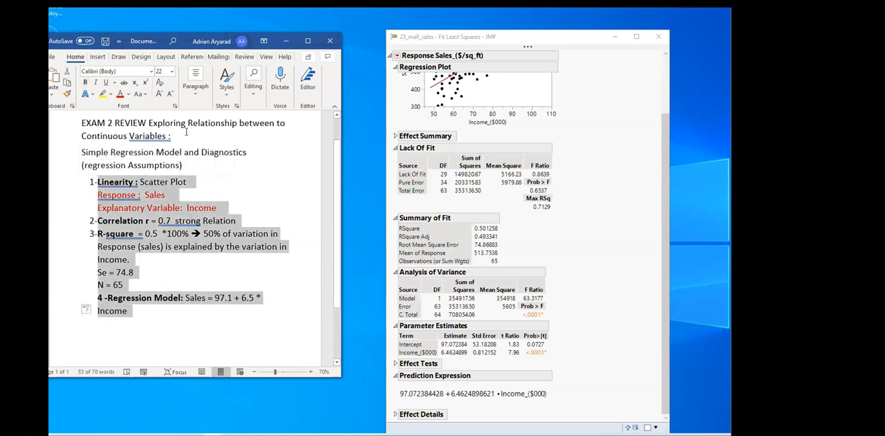
left_click(169, 94)
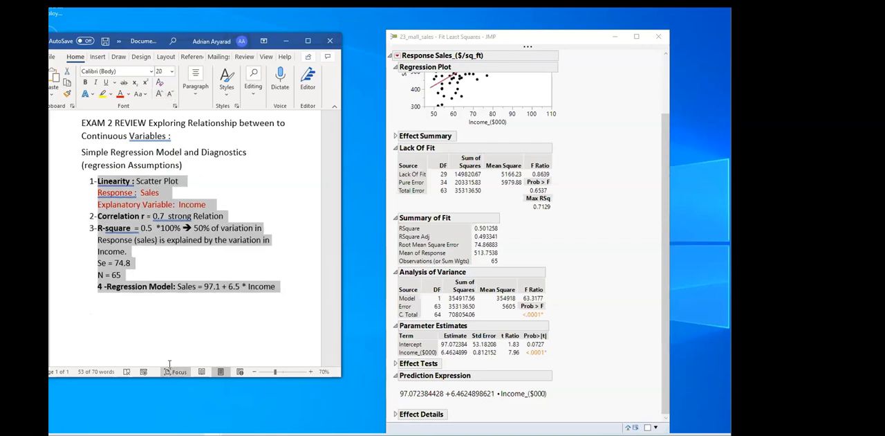
left_click(155, 301)
left_click(279, 285)
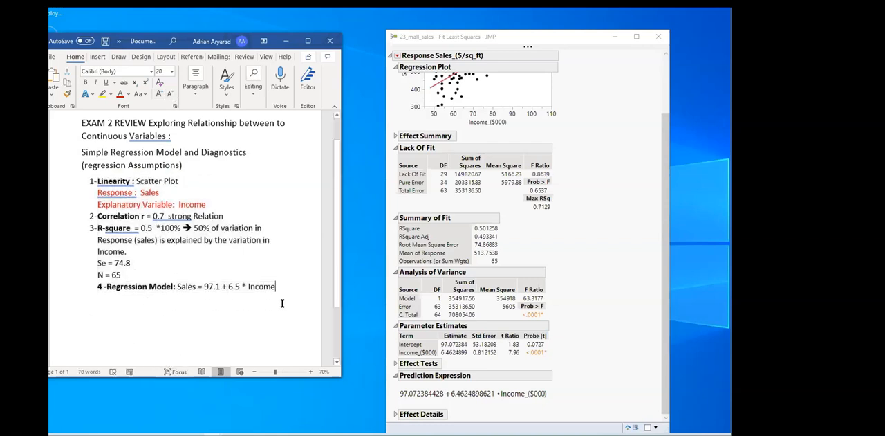
Add the list item "4-Confidence intervals:" on a new line below the regression model
key("Return")
type("5-")
key("BackSpace")
key("BackSpace")
type("4- Confide")
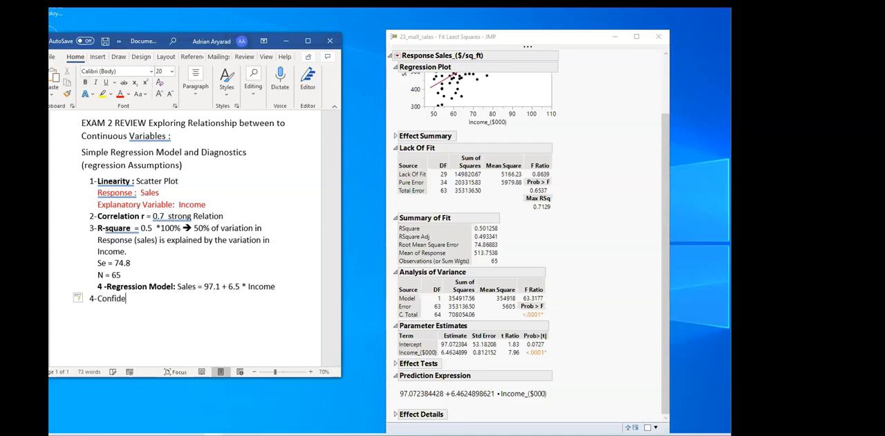
type("nce inteervals")
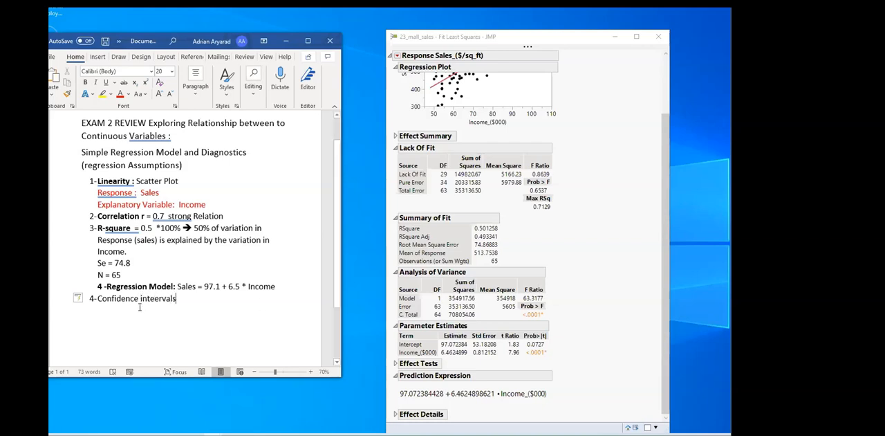
key("BackSpace")
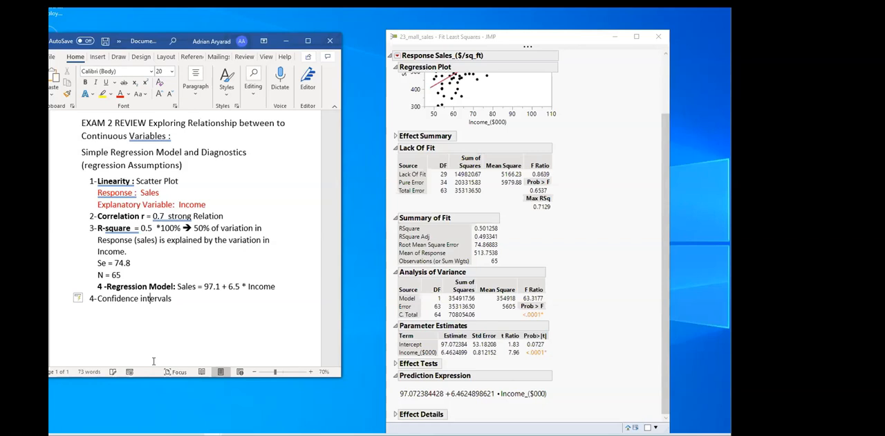
left_click(180, 302)
type(":")
Start a lettered sublist under the confidence intervals item with "a) CI for Intercept"
key("Return")
key("BackSpace")
type("b")
key("BackSpace")
type("B0")
key("BackSpace")
key("BackSpace")
type("b")
key("BackSpace")
type("a) CI for Intercept")
Add the sublist item "b) CI for Slope" below the intercept item
key("Return")
type("CI")
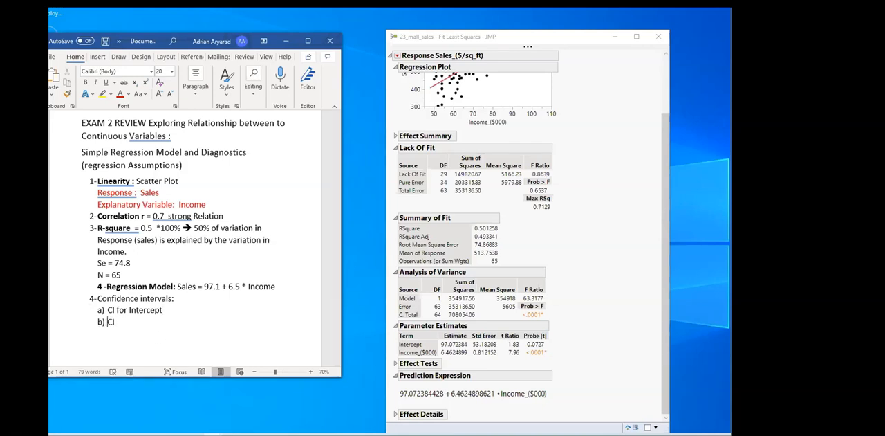
key("Return")
key("BackSpace")
type("for Slope")
Append the coefficient symbols "(b0)" to the intercept item and "(b1)" to the slope item
left_click(172, 313)
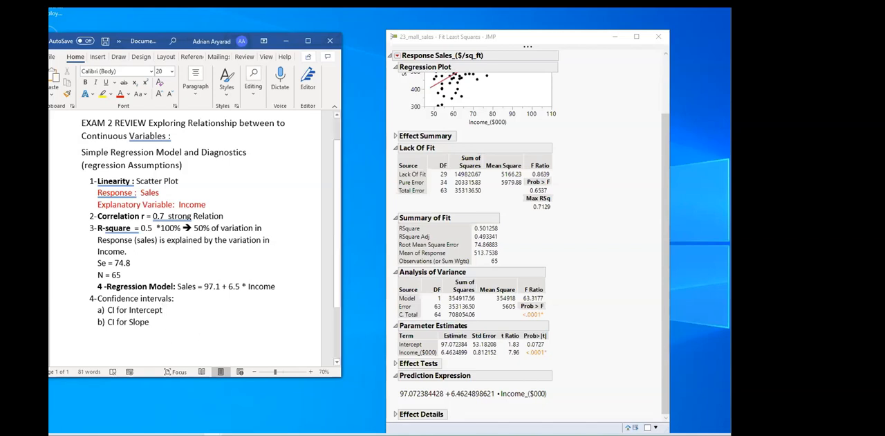
type("(b0")
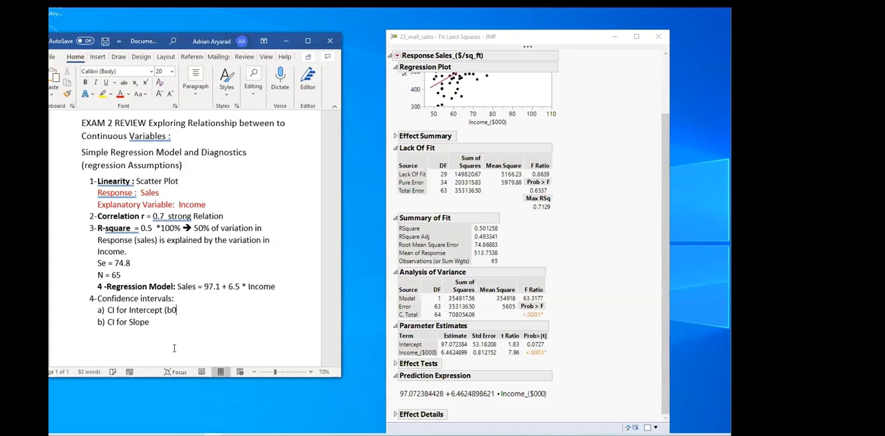
type("_")
key("BackSpace")
type(")")
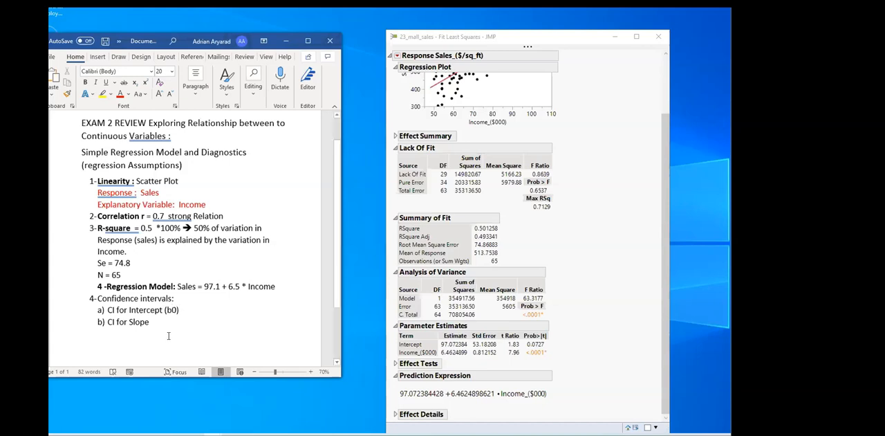
type(" (")
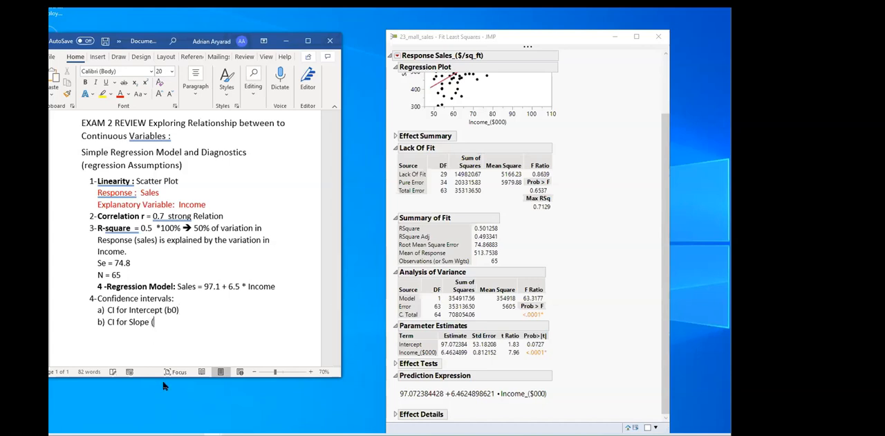
type("b1)")
Add the sublist item "c) CI for Prediction Formula" below the slope item
key("Return")
type("c) CI for Prediction ")
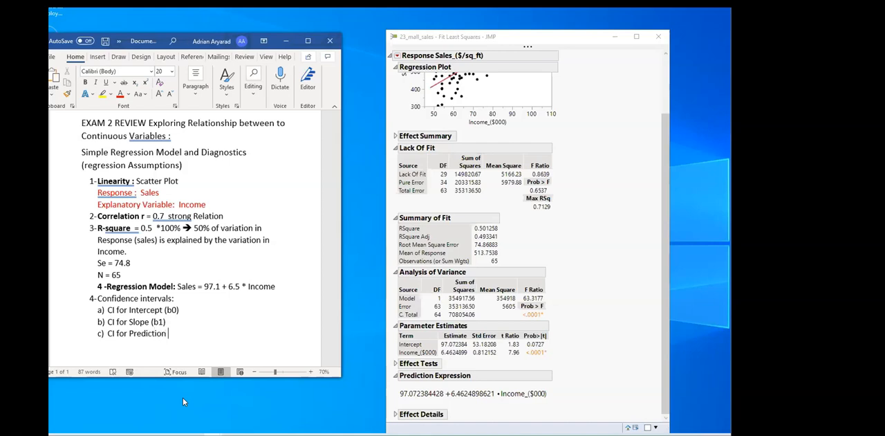
type("Formula")
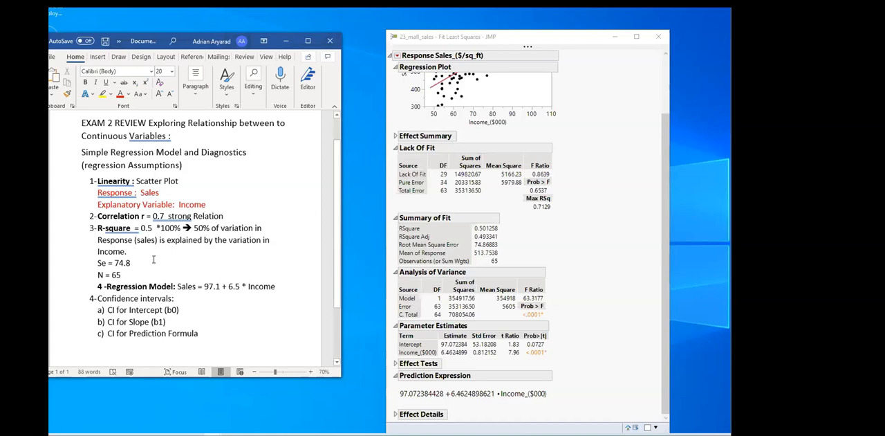
left_click_drag(177, 286, 220, 286)
left_click(205, 285)
left_click_drag(228, 285, 241, 285)
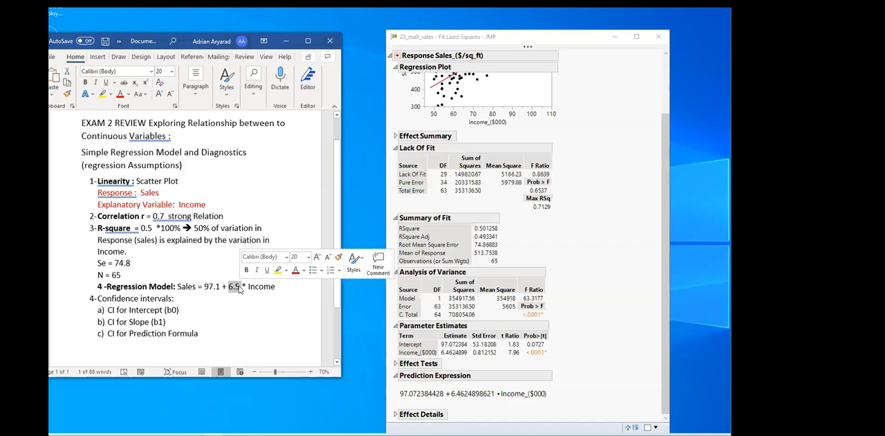
left_click_drag(178, 285, 195, 289)
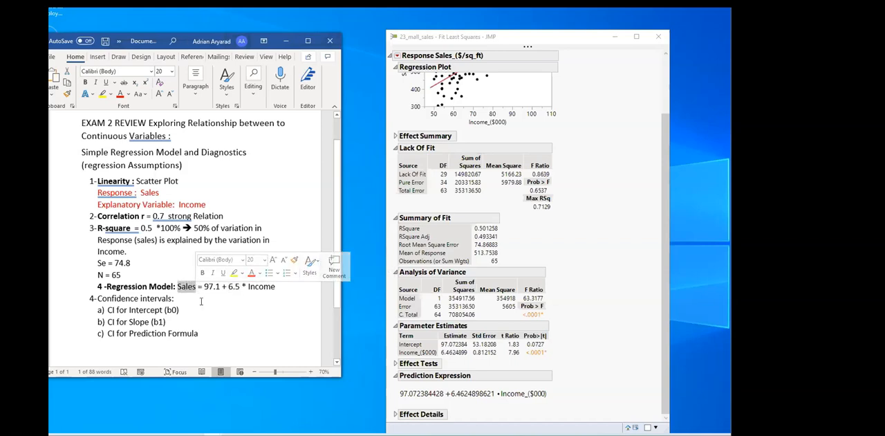
left_click(181, 298)
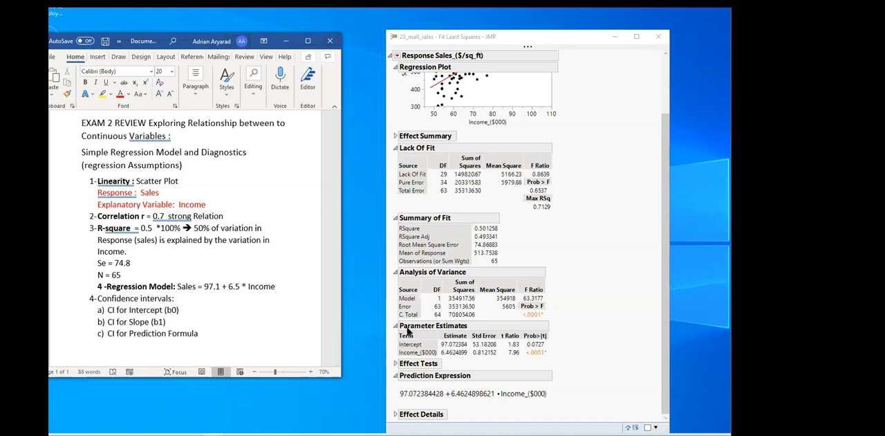
Show the Lower 95% and Upper 95% columns in the Parameter Estimates table of the mall sales fit report
right_click(466, 347)
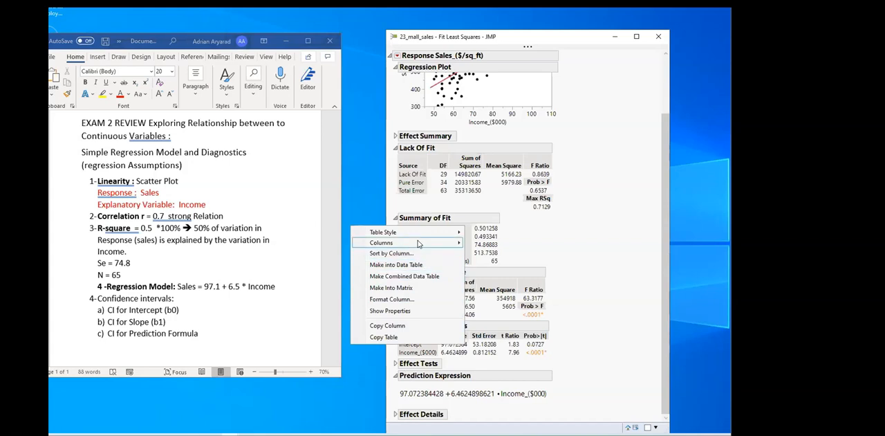
mouse_move(360, 248)
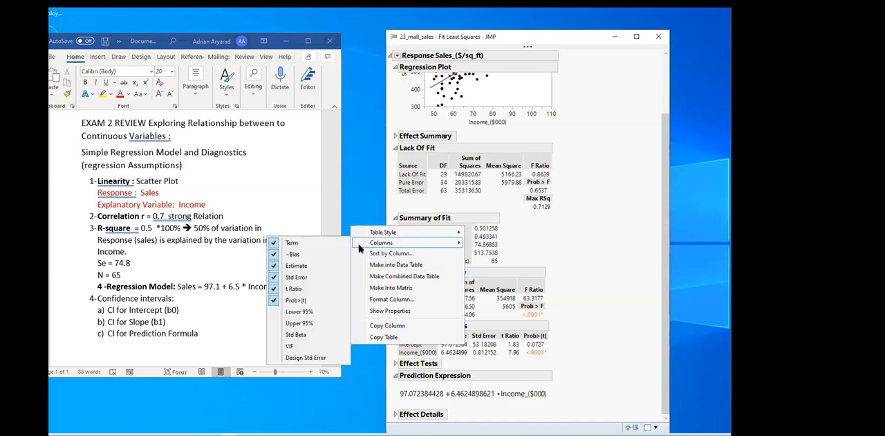
left_click(309, 313)
right_click(491, 346)
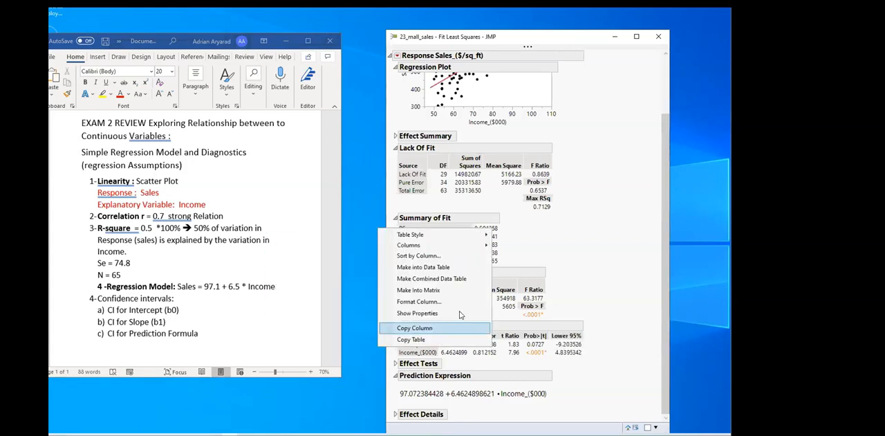
mouse_move(417, 245)
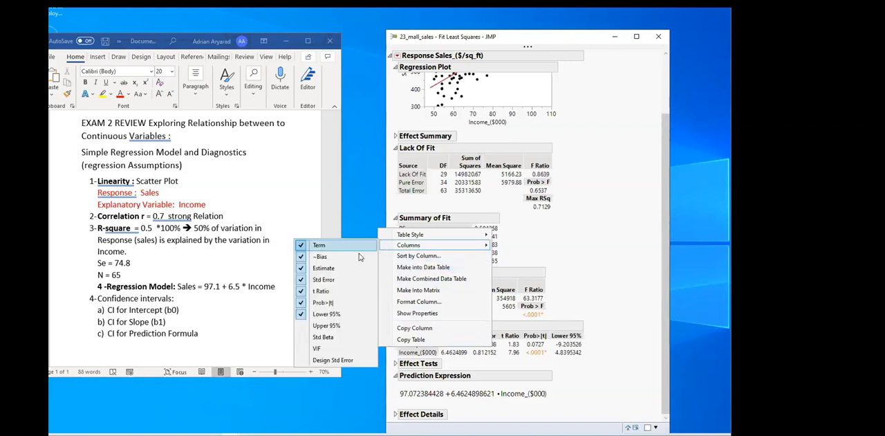
left_click(333, 327)
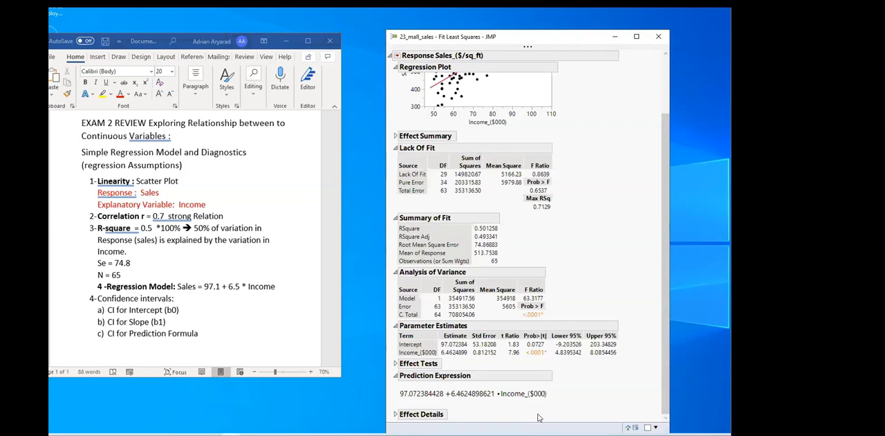
Append the confidence interval formula "b0 +- 2*se(b0)" to the intercept item in the Word notes
mouse_move(433, 353)
left_click(185, 311)
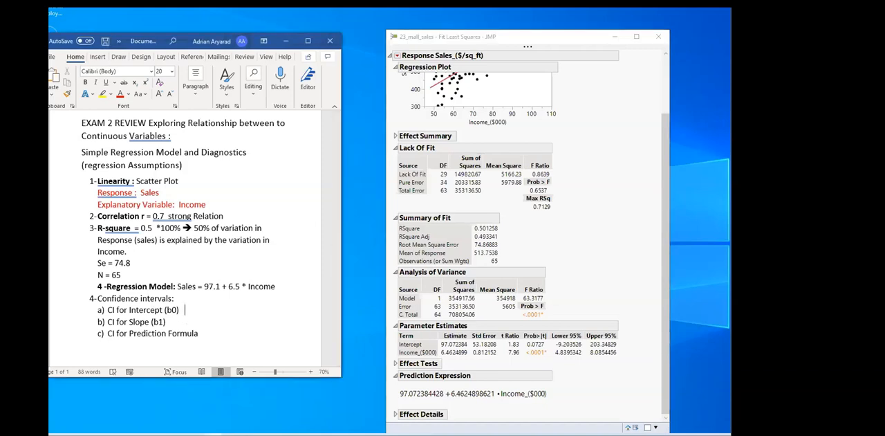
type("b0 +- 2*se(b0)")
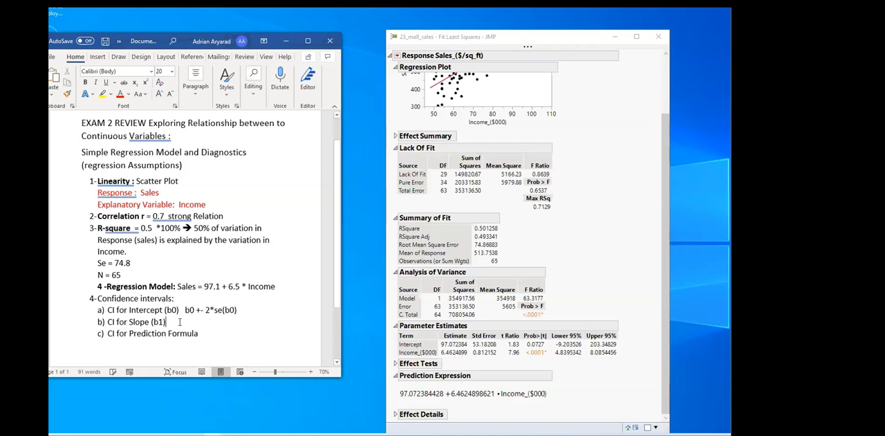
Append the confidence interval formula "b1 +- 2* se(b1)" to the slope item
left_click(183, 322)
type("b1 +- 2*")
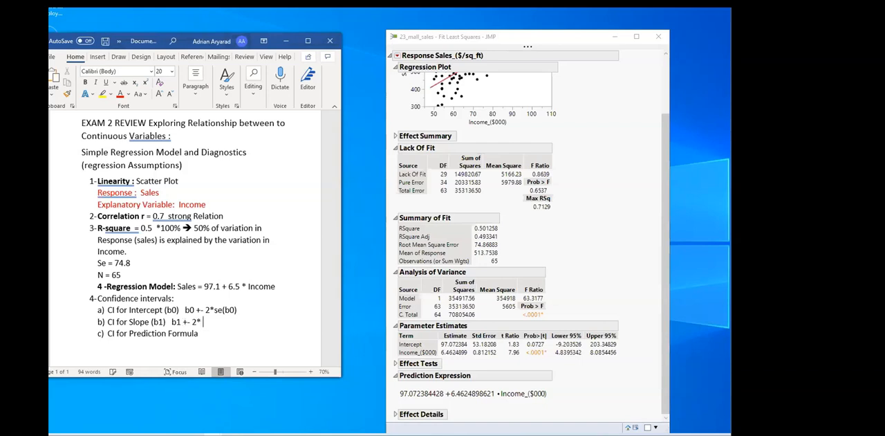
type("se(b1)")
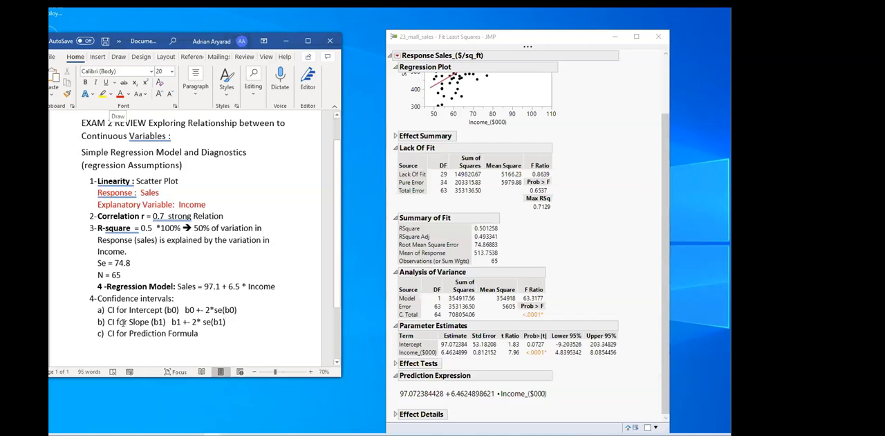
Bold the labels "CI for Intercept", "CI for Slope" and "CI for Prediction Formula" in the sublist
left_click_drag(107, 310, 163, 310)
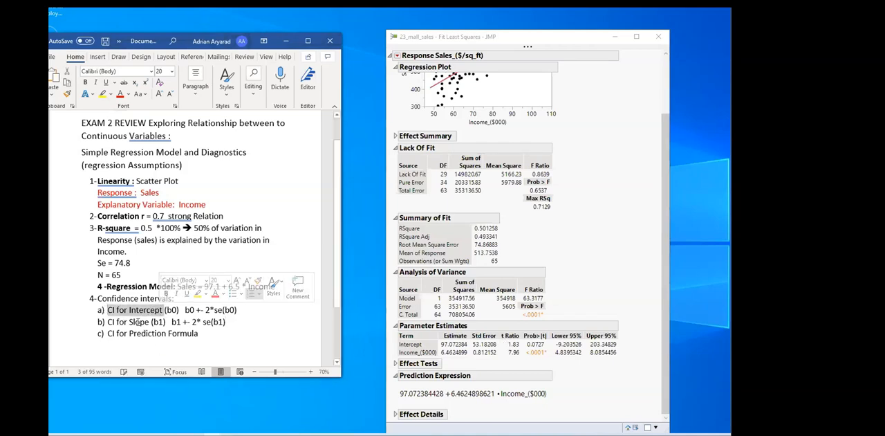
left_click(85, 83)
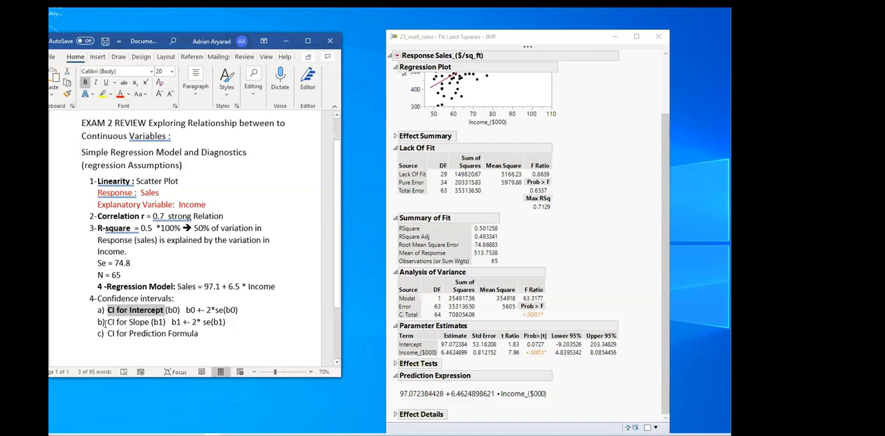
left_click_drag(107, 322, 148, 322)
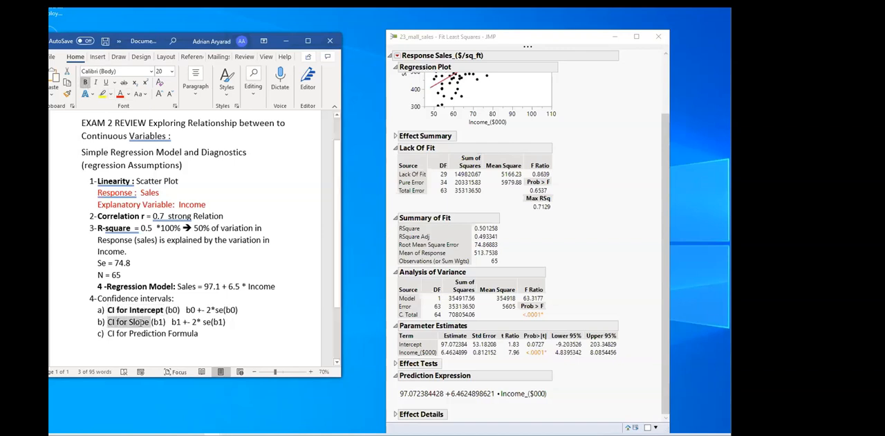
left_click(86, 83)
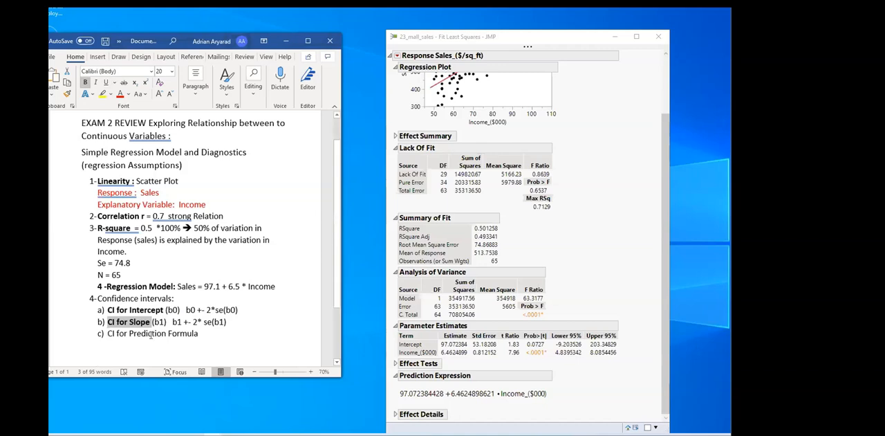
left_click_drag(107, 333, 198, 334)
left_click(85, 83)
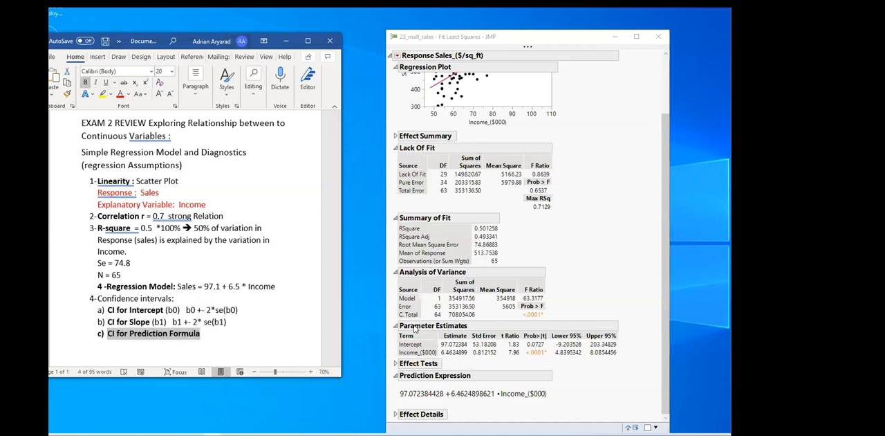
right_click(490, 343)
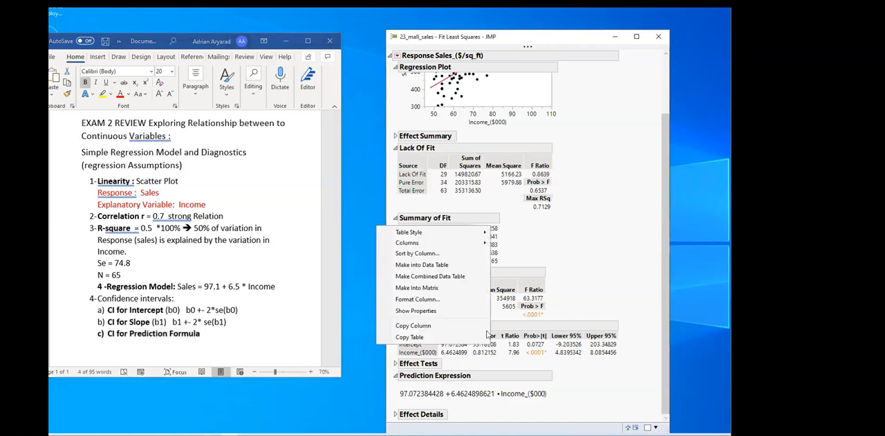
mouse_move(443, 243)
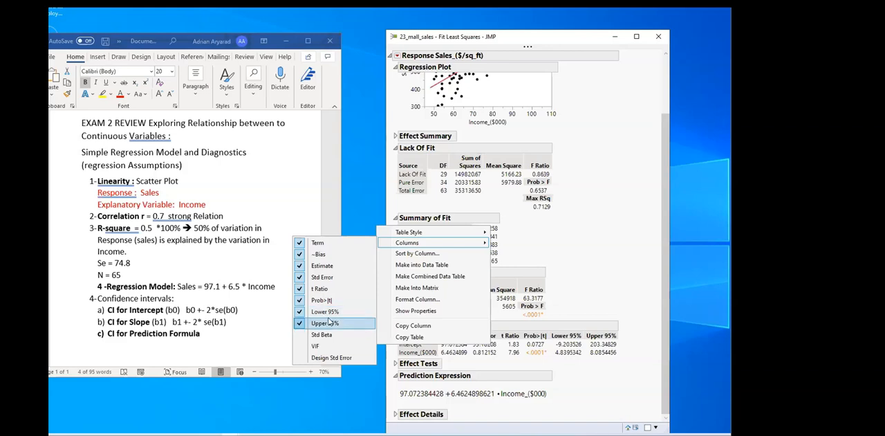
left_click(179, 339)
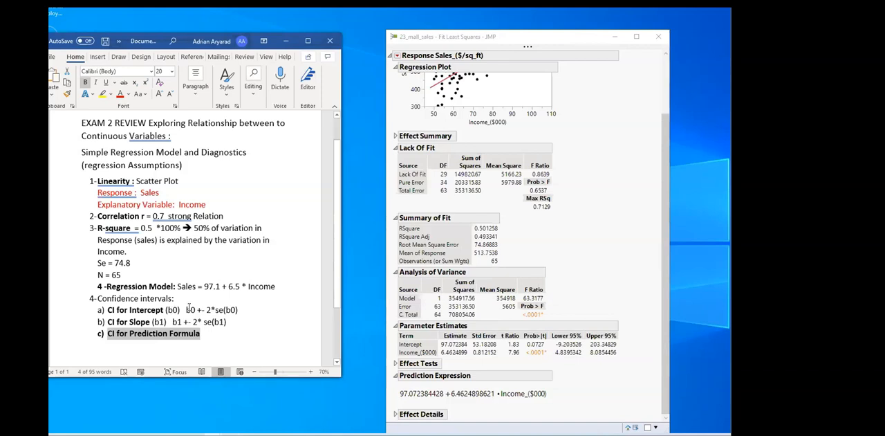
left_click_drag(186, 310, 250, 309)
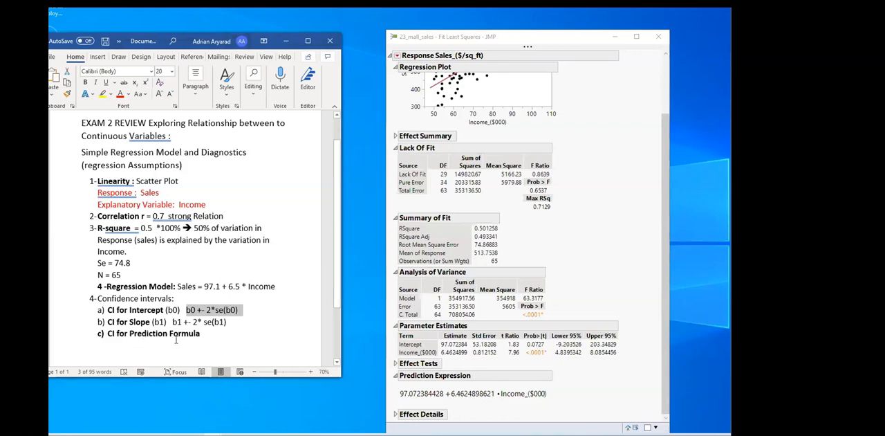
left_click(421, 88)
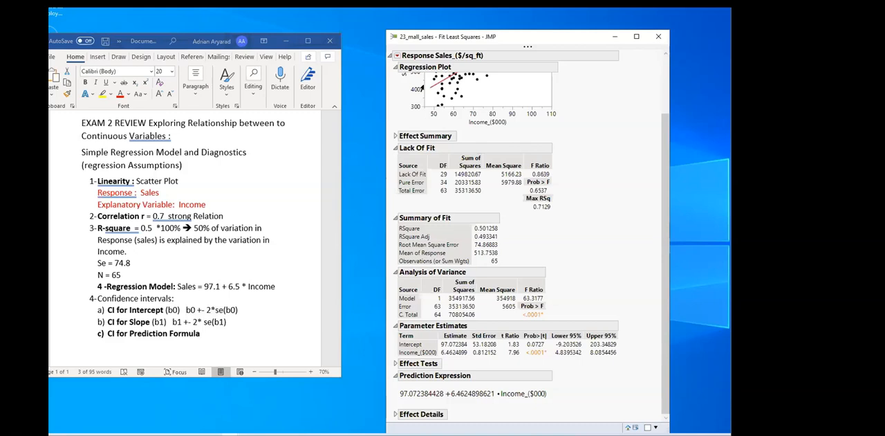
left_click(397, 56)
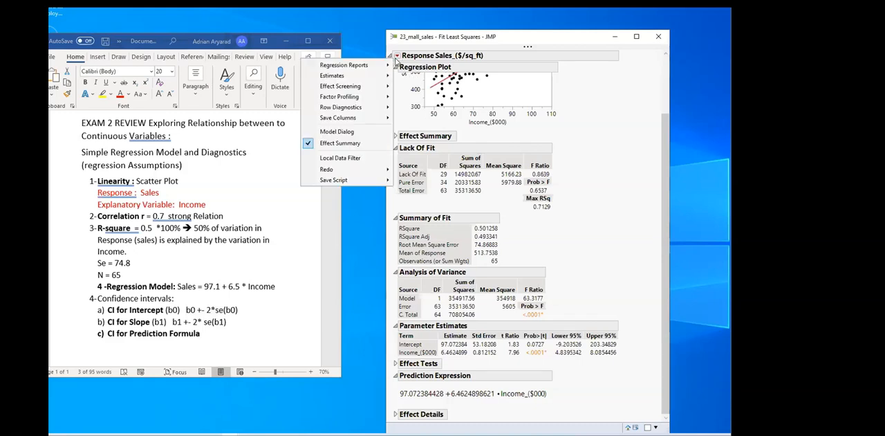
Bring up the 23_mall_sales data table in JMP and narrow its sales, income, competitors and mall visitors columns
left_click(230, 434)
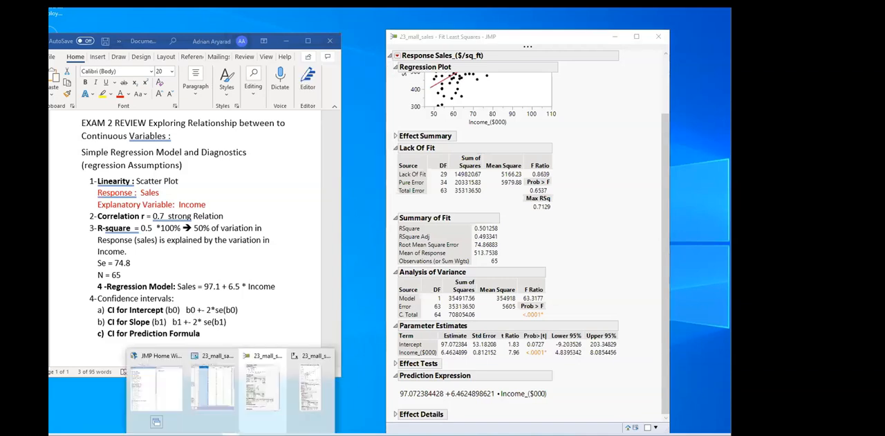
left_click(213, 398)
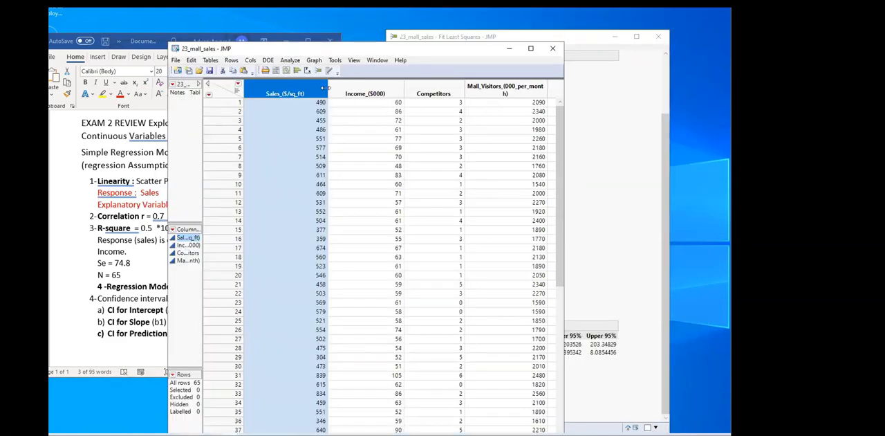
left_click_drag(319, 88, 307, 87)
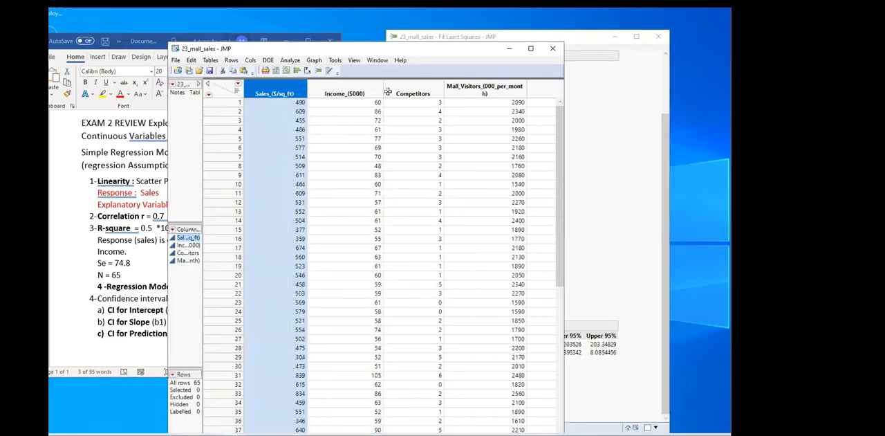
left_click_drag(382, 92, 358, 92)
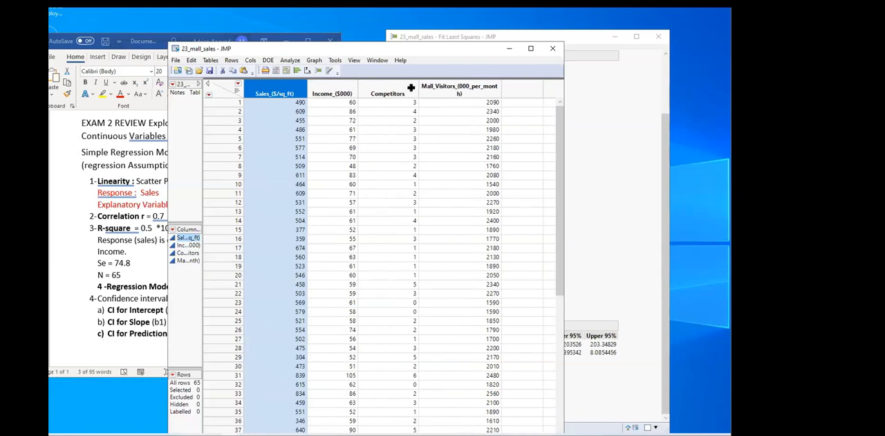
left_click_drag(417, 89, 393, 90)
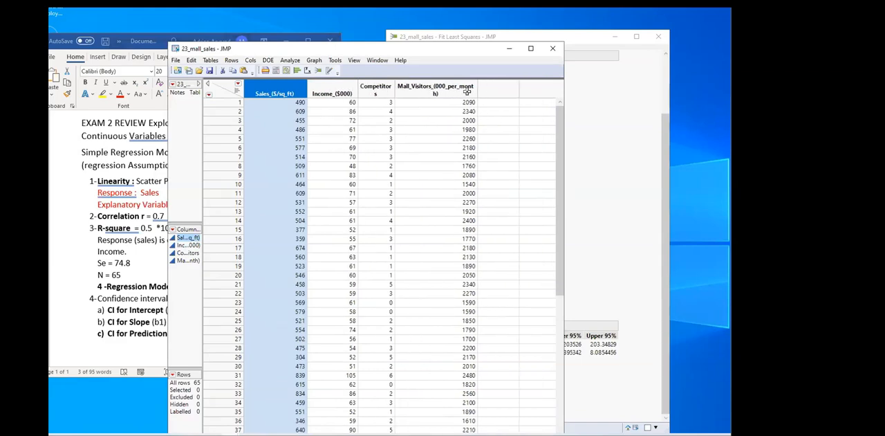
left_click_drag(477, 89, 448, 87)
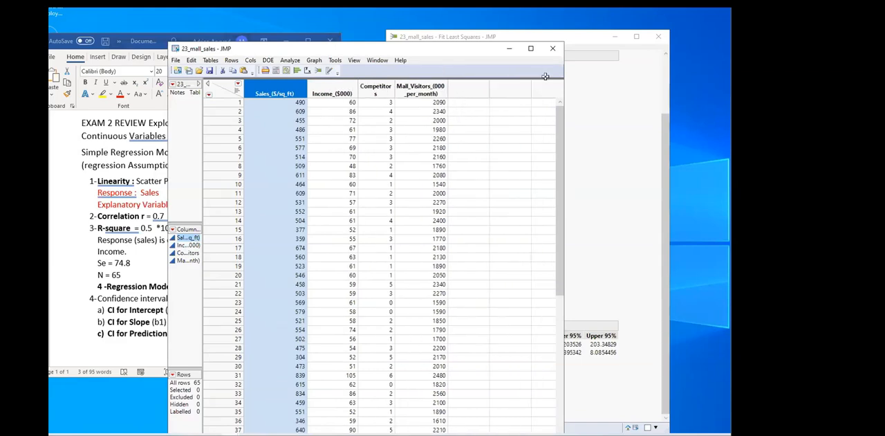
Narrow the data table window and arrange it beside the Fit Least Squares report so both can be seen
left_click_drag(563, 82, 529, 82)
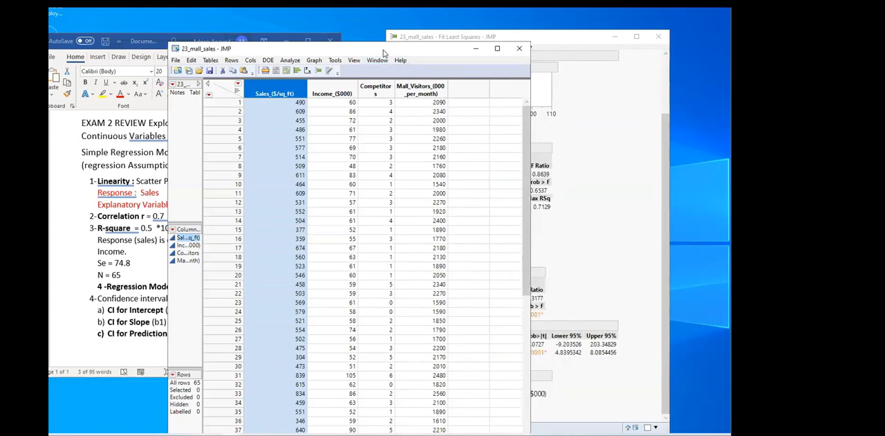
left_click_drag(383, 53, 725, 23)
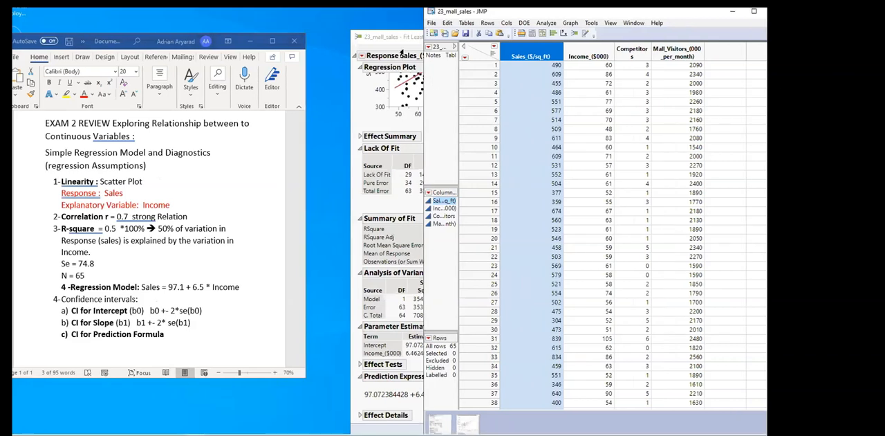
left_click(424, 42)
left_click_drag(424, 41, 262, 38)
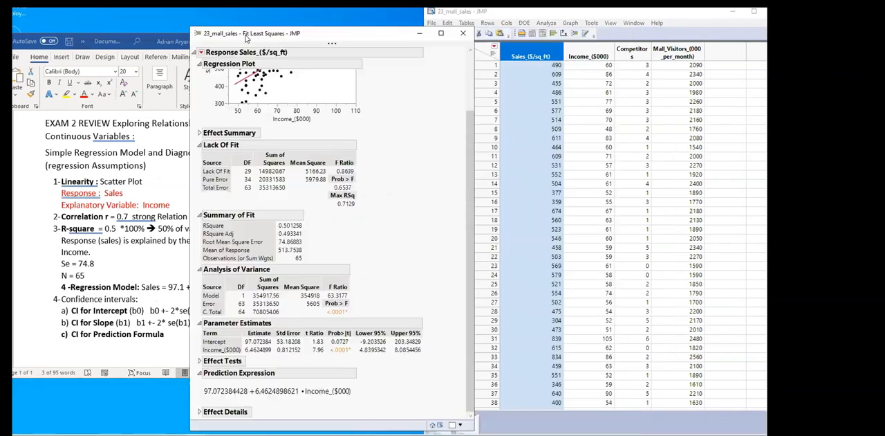
Reposition the Fit Least Squares report so its full list of Save Columns options fits on screen, and open that list
left_click(201, 52)
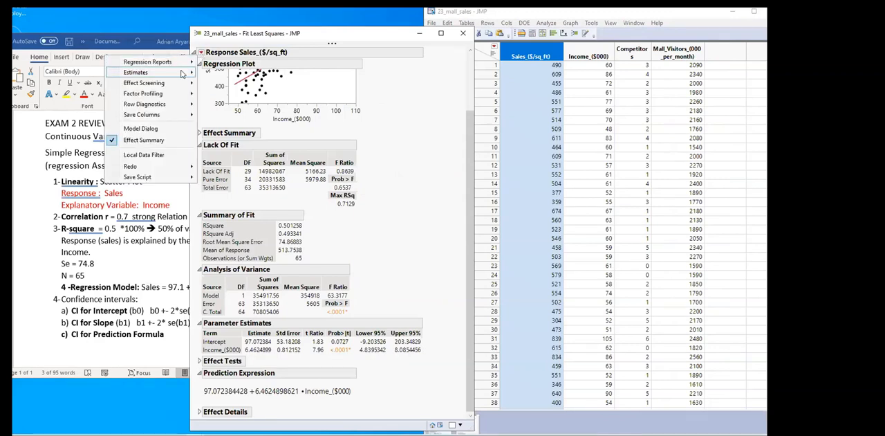
mouse_move(168, 115)
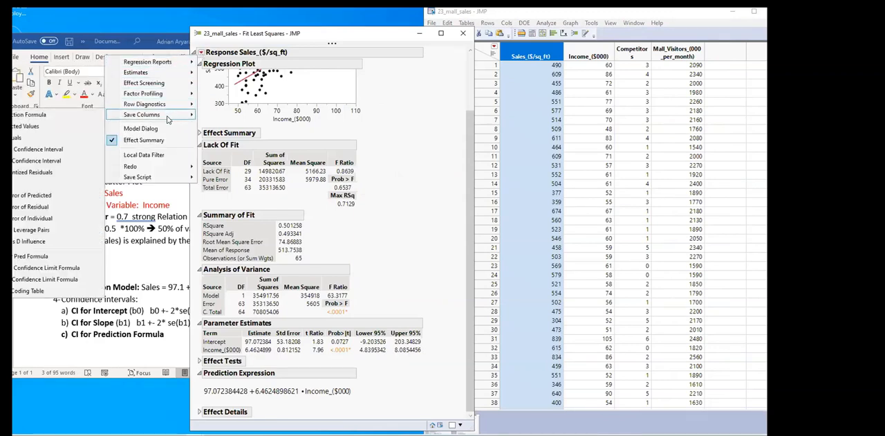
left_click(225, 39)
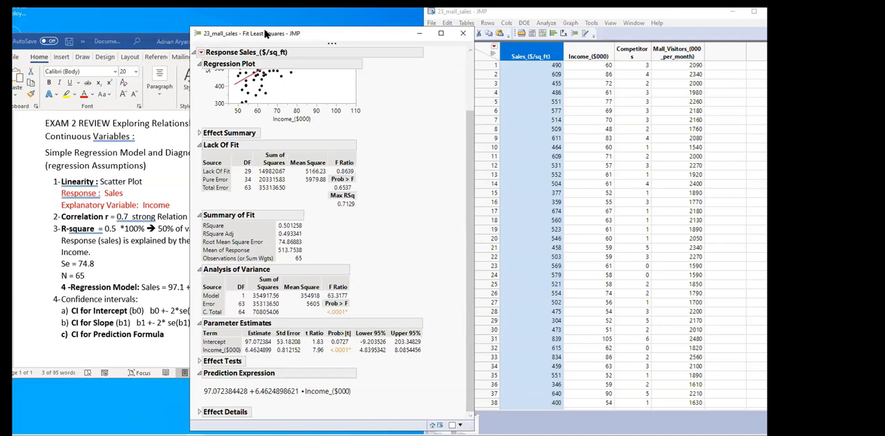
left_click_drag(266, 34, 299, 34)
left_click(235, 52)
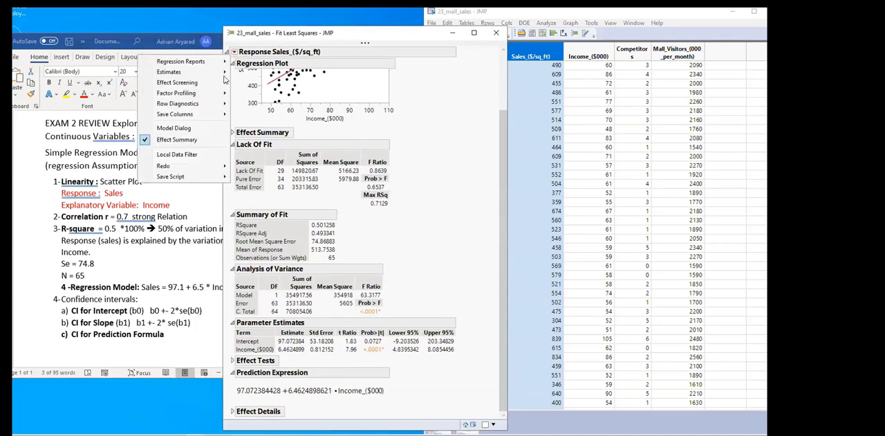
mouse_move(189, 115)
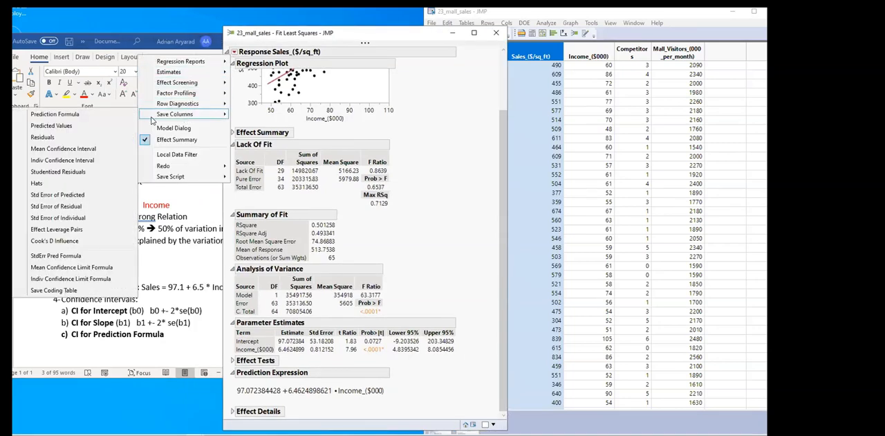
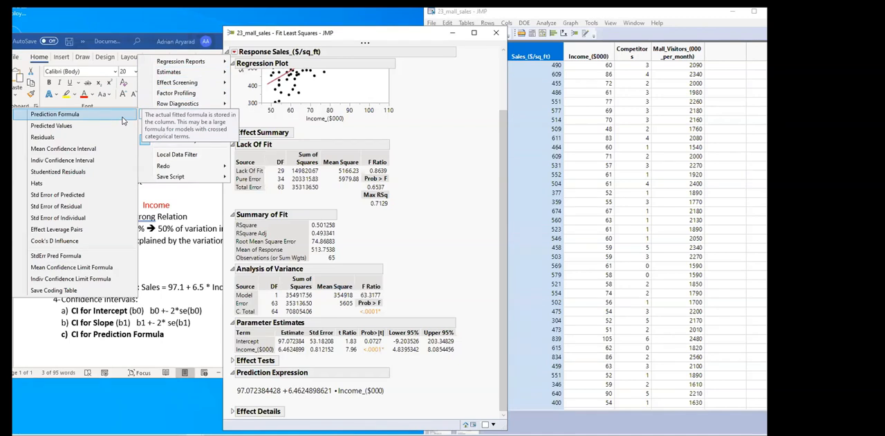
Save the model's prediction formula as a new column in the data table and review it down to the last row
left_click(113, 116)
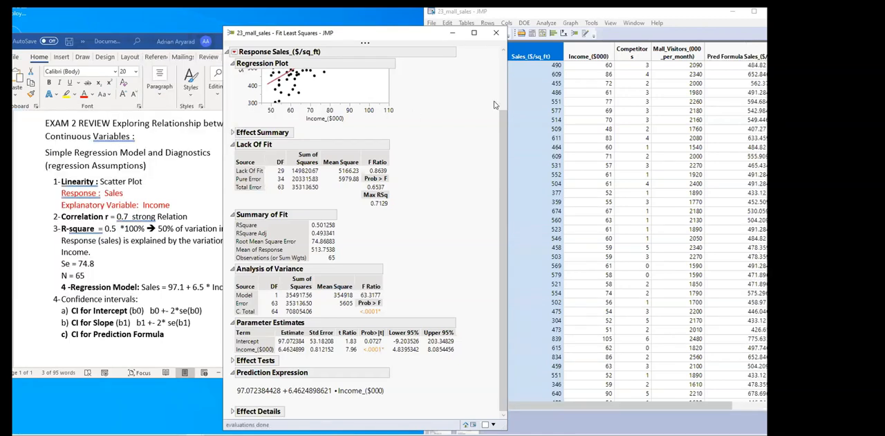
left_click(734, 49)
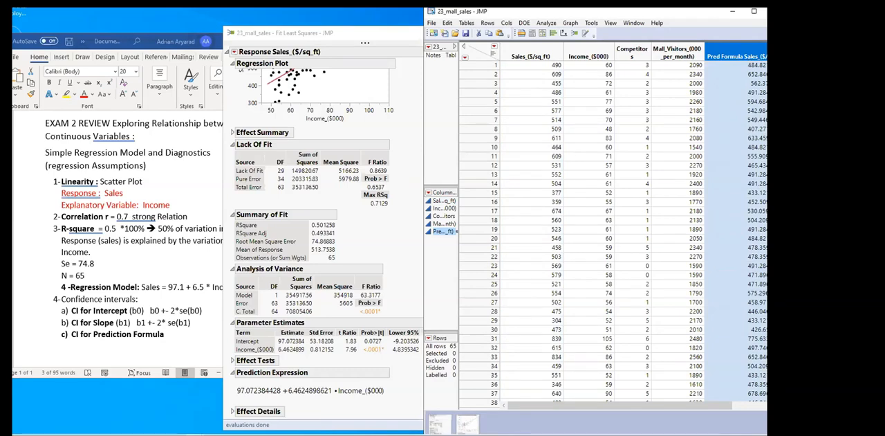
scroll(754, 329, "down", 6)
scroll(754, 330, "down", 4)
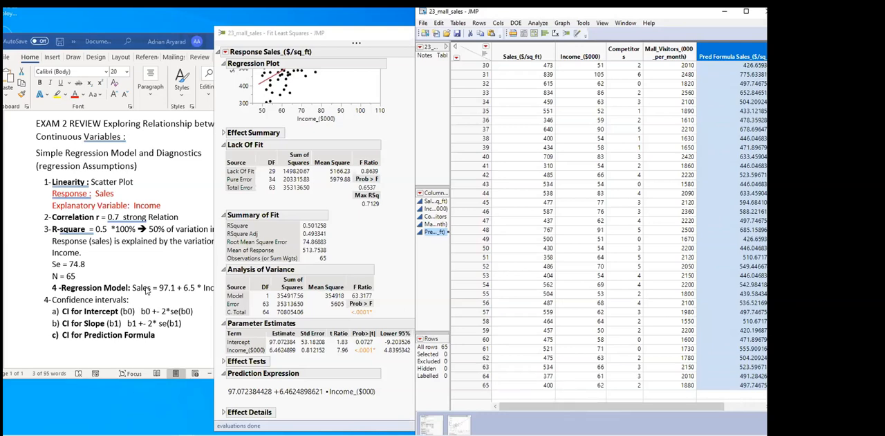
Add "(Xnew → Ynew)" after "CI for Prediction Formula" in the Word notes
left_click(146, 291)
left_click(157, 334)
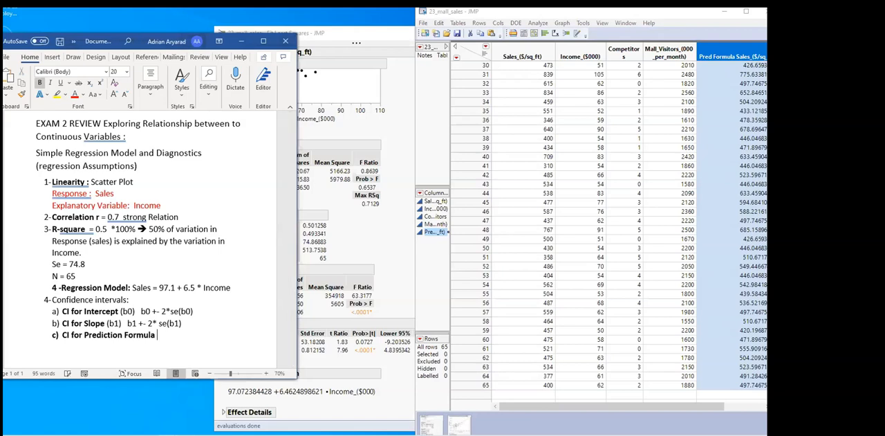
type("(Xnew →")
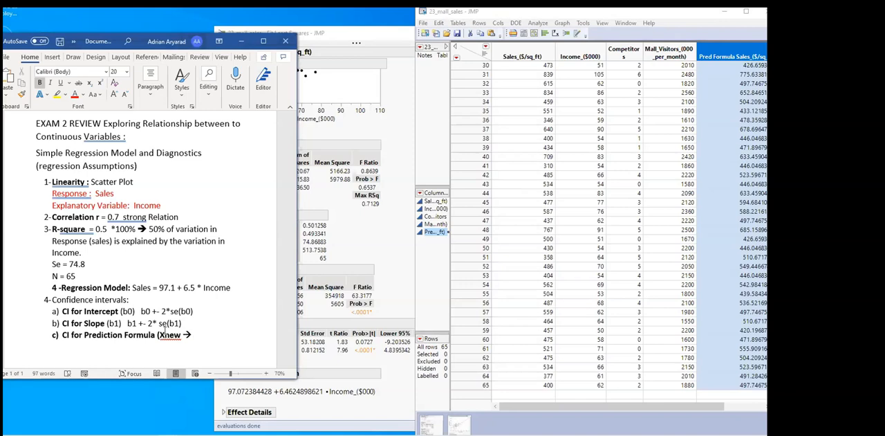
type("==> Ynew")
type(")")
Add row 66 to the JMP data table with an Income of 67 and check its predicted sales
left_click(574, 52)
left_click(589, 393)
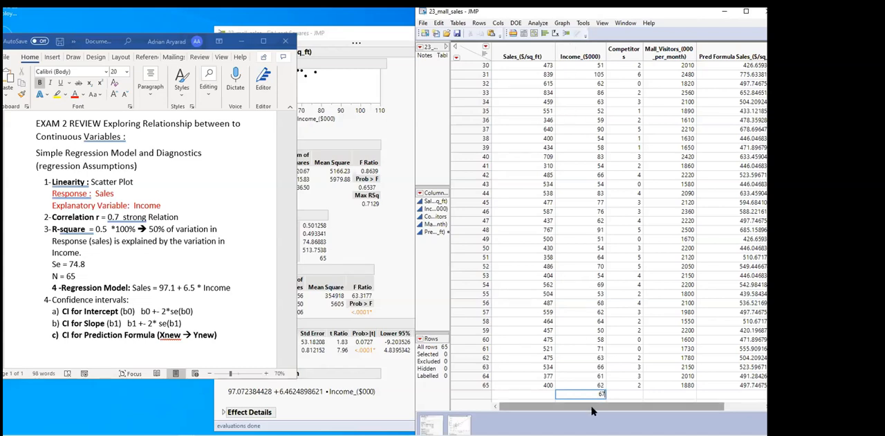
key("Return")
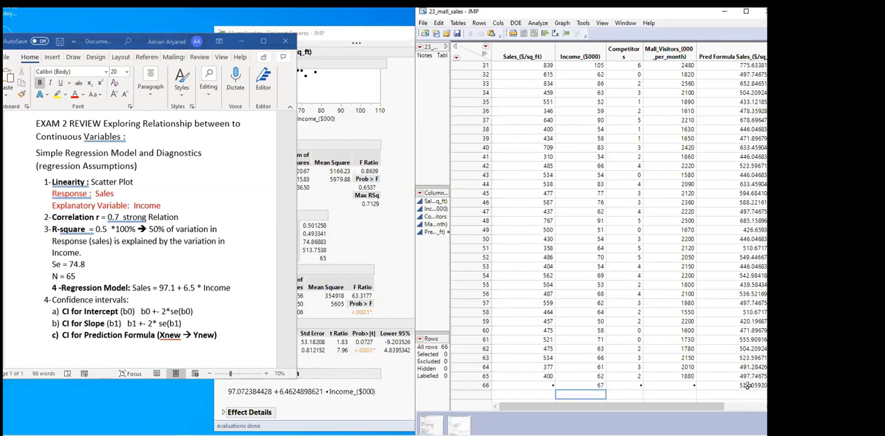
left_click(747, 385)
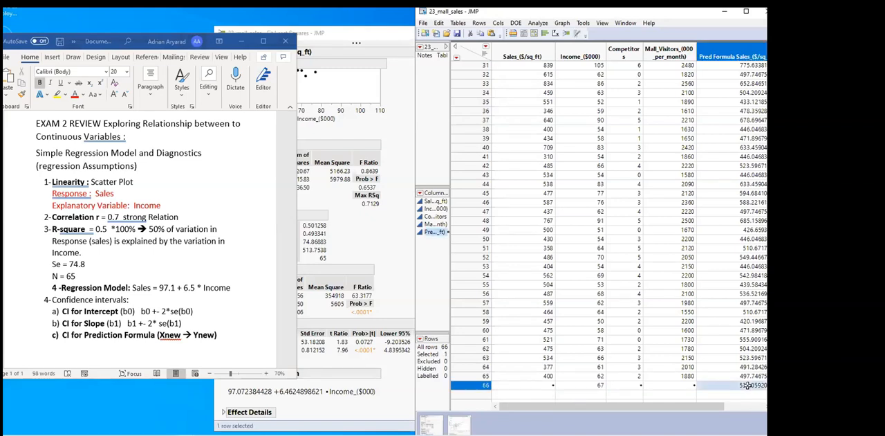
left_click(581, 385)
left_click(744, 383)
left_click(399, 94)
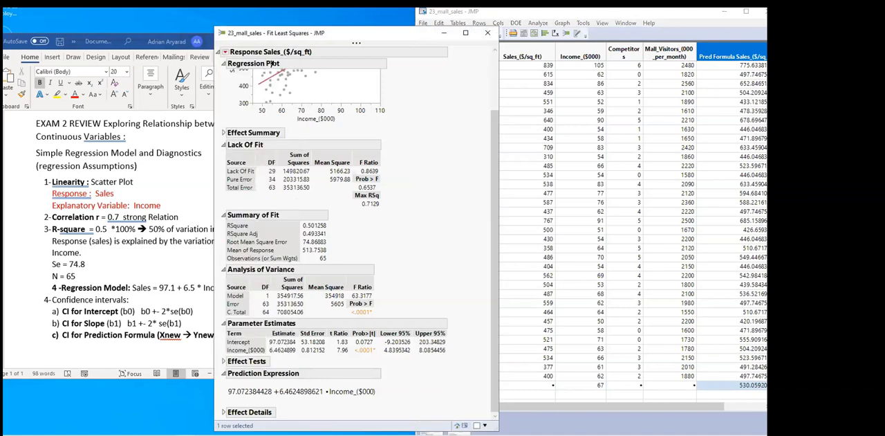
left_click(226, 52)
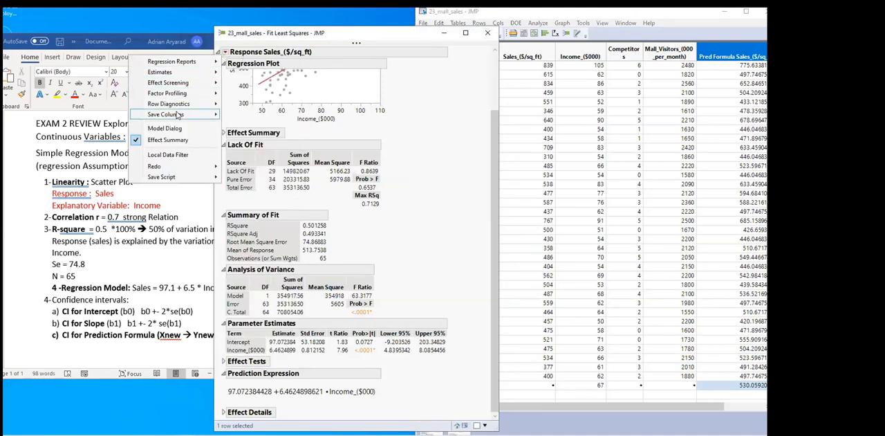
mouse_move(165, 116)
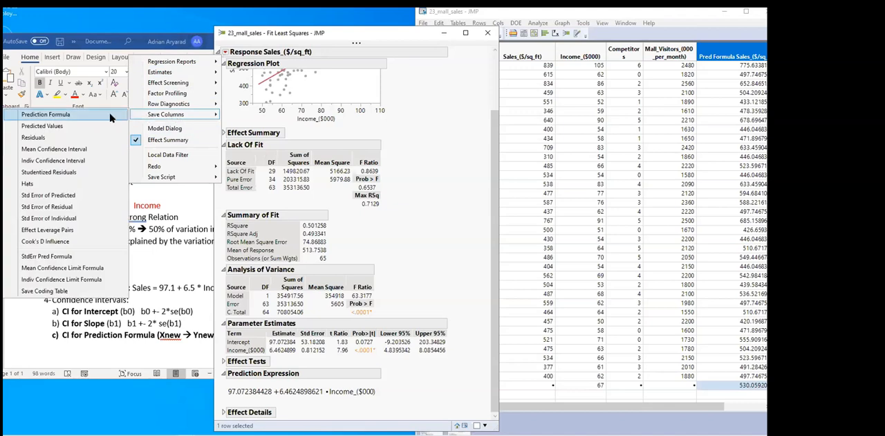
left_click(96, 148)
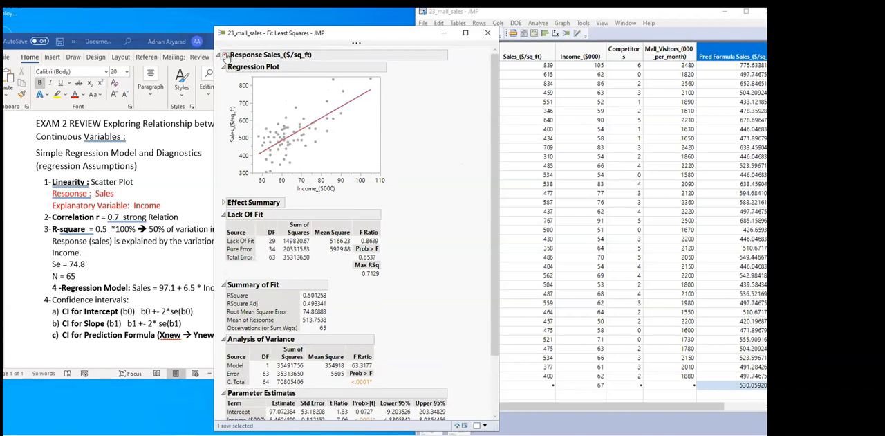
left_click(226, 55)
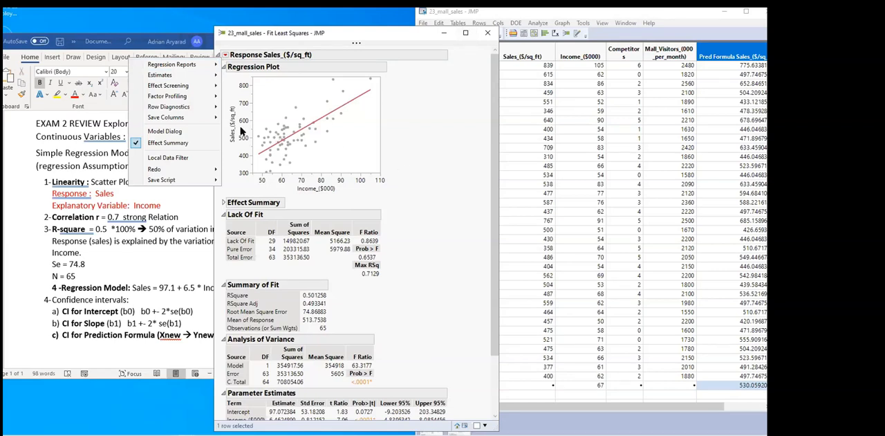
left_click(396, 131)
left_click(223, 55)
left_click(677, 408)
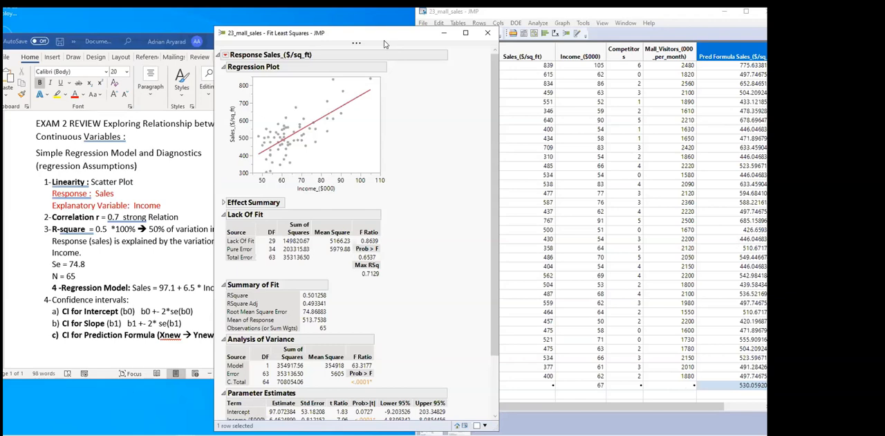
Move the Fit Least Squares report clear of the data table, and set row 66's Income to 100 to check its predicted sales
left_click_drag(380, 40, 283, 28)
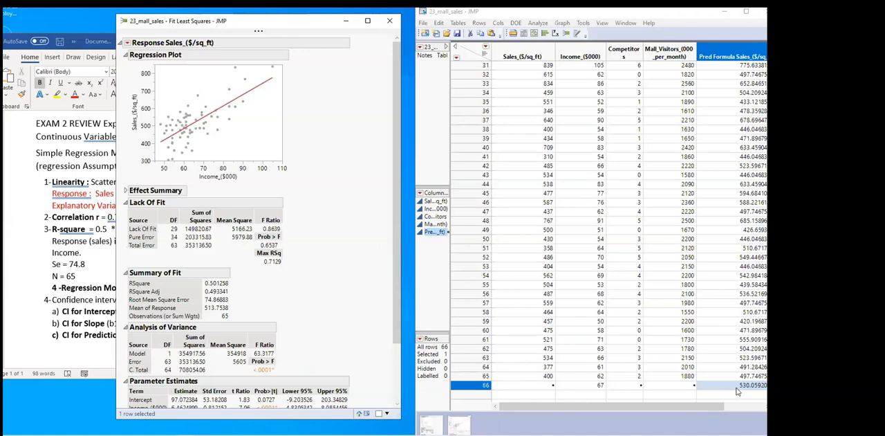
left_click(595, 385)
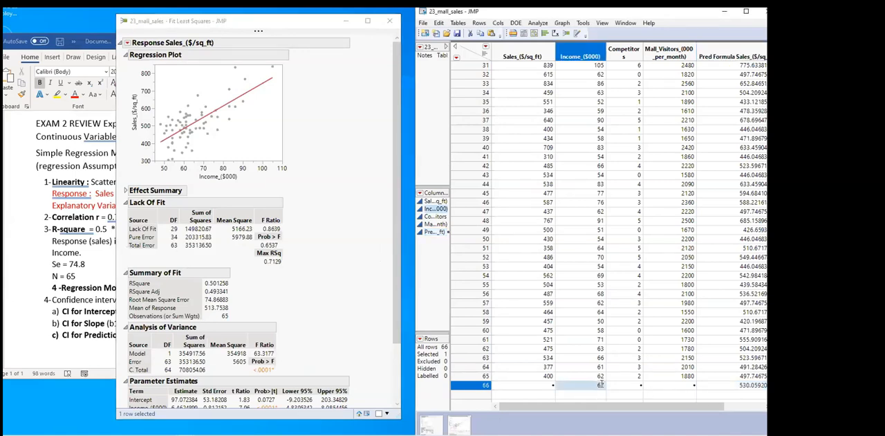
left_click(601, 385)
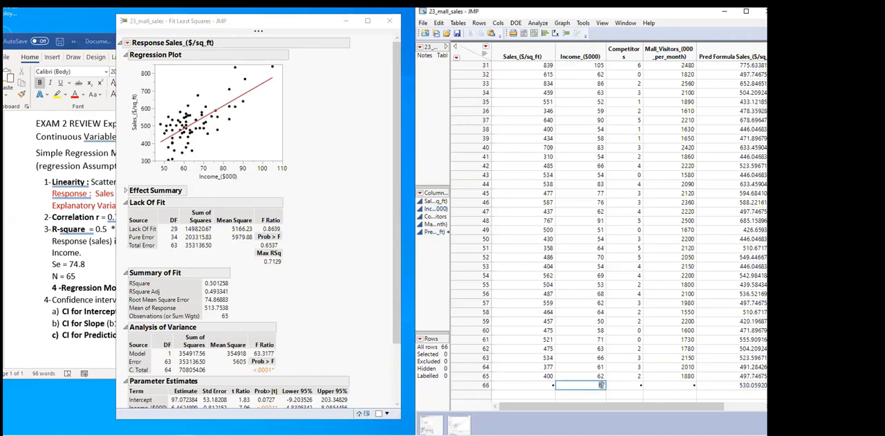
type("10")
key("Return")
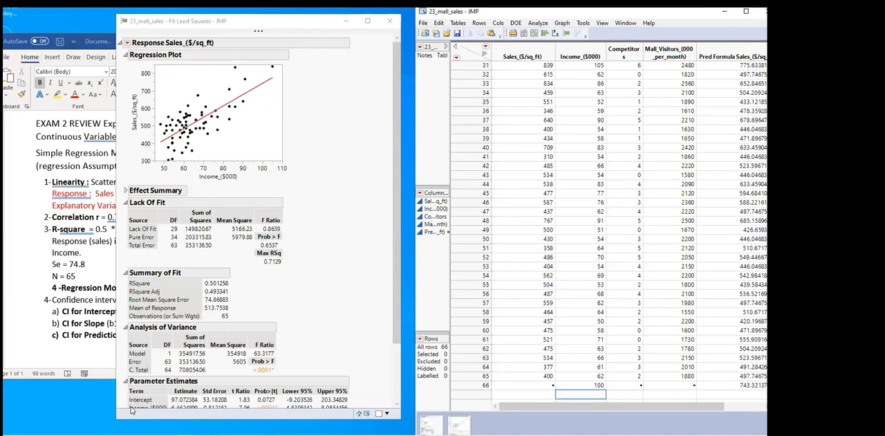
left_click(745, 384)
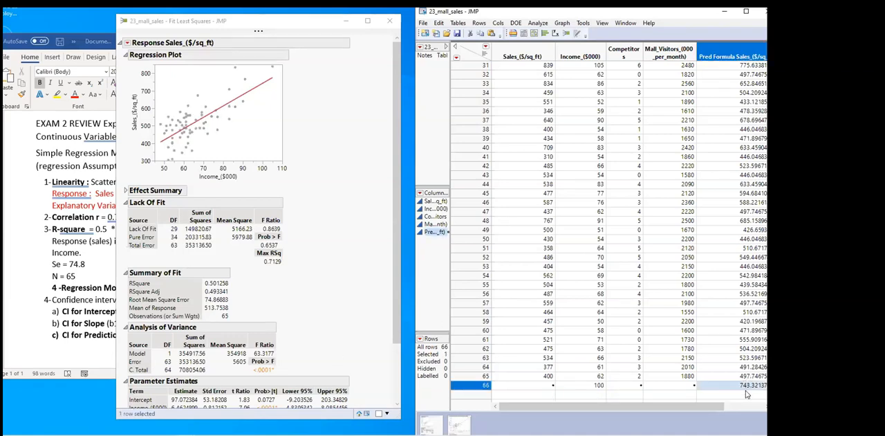
left_click(596, 386)
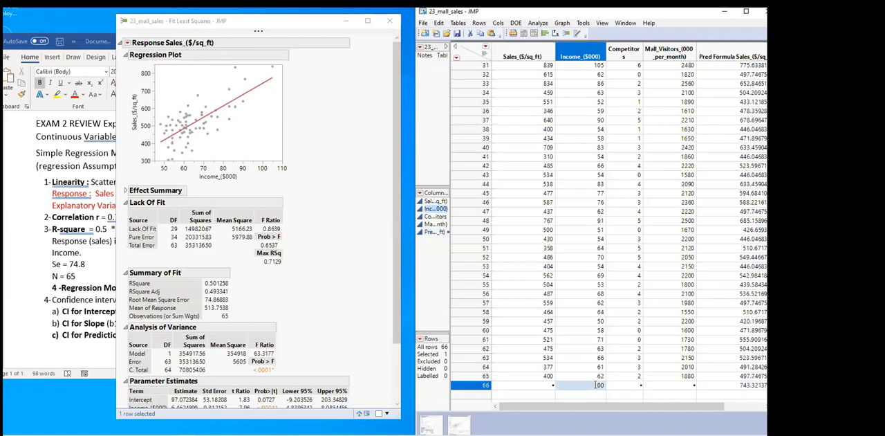
left_click(736, 385)
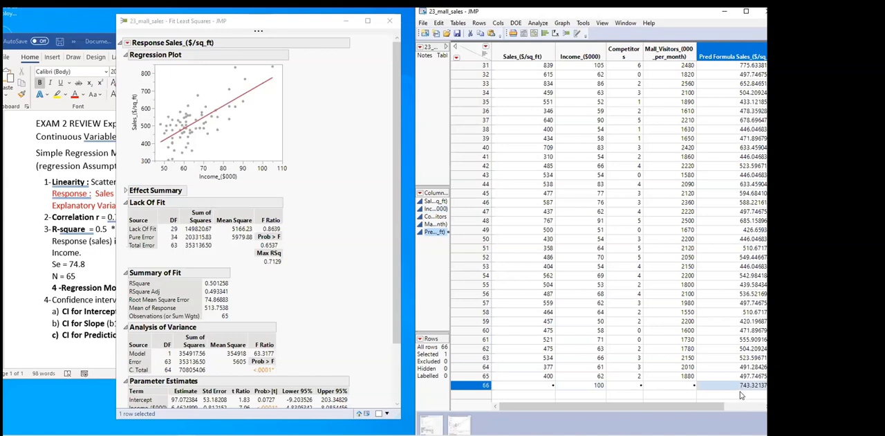
left_click(598, 385)
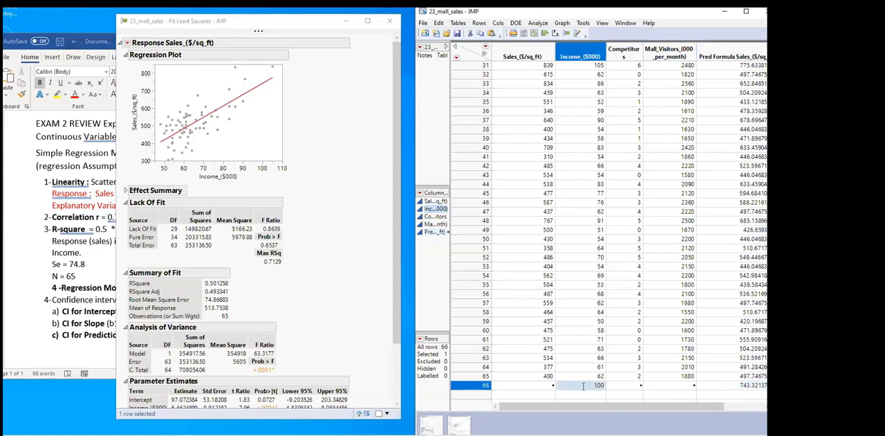
left_click(739, 387)
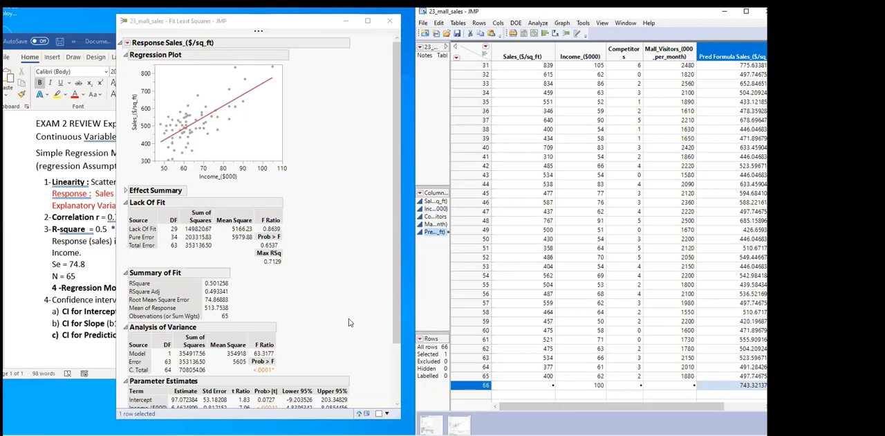
scroll(331, 280, "down", 1)
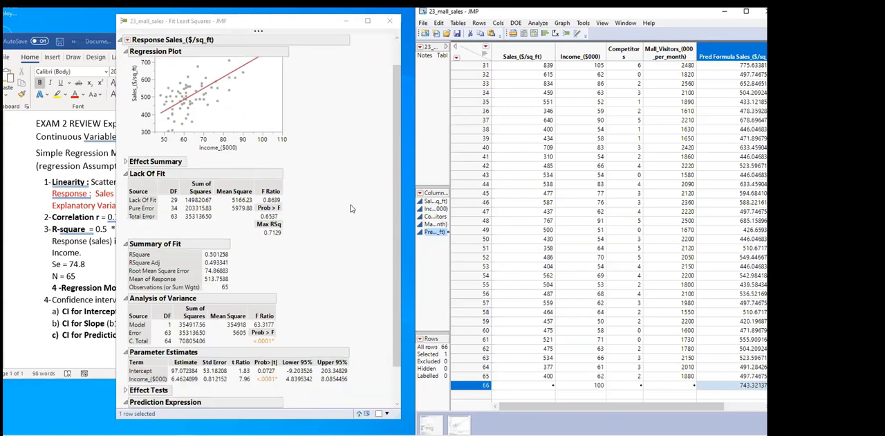
left_click(251, 112)
scroll(346, 193, "up", 1)
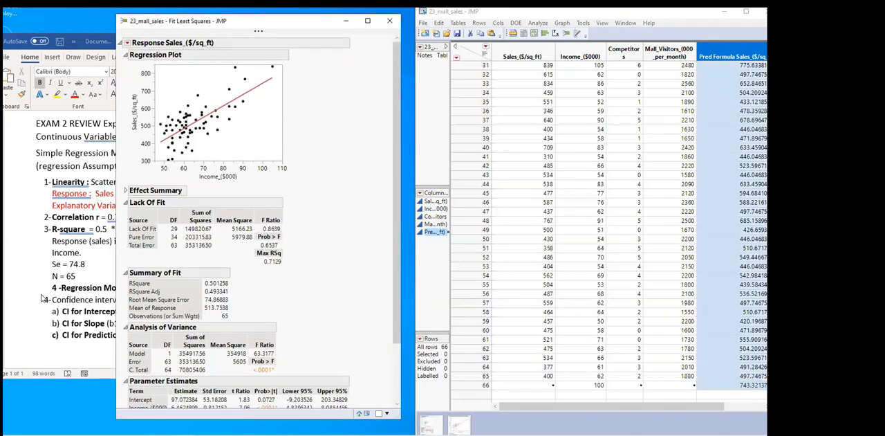
left_click(43, 298)
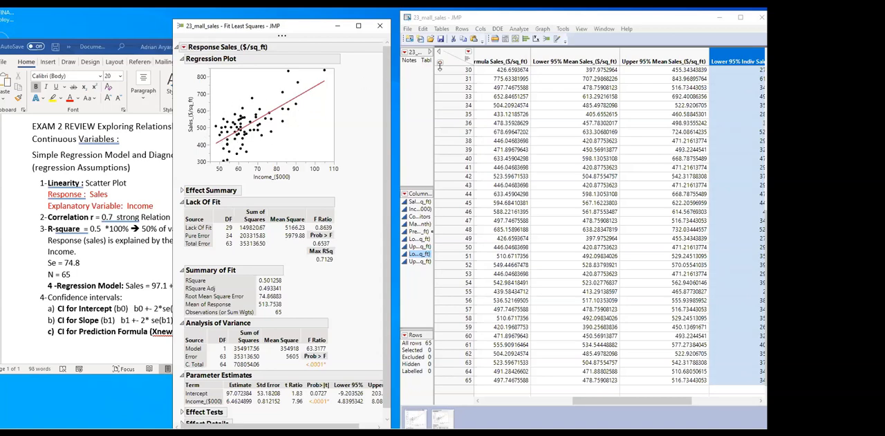
Run a Fit Y by X analysis with Sales_($/sq_ft) as the Y response and Income_($000) as the X factor
left_click(537, 41)
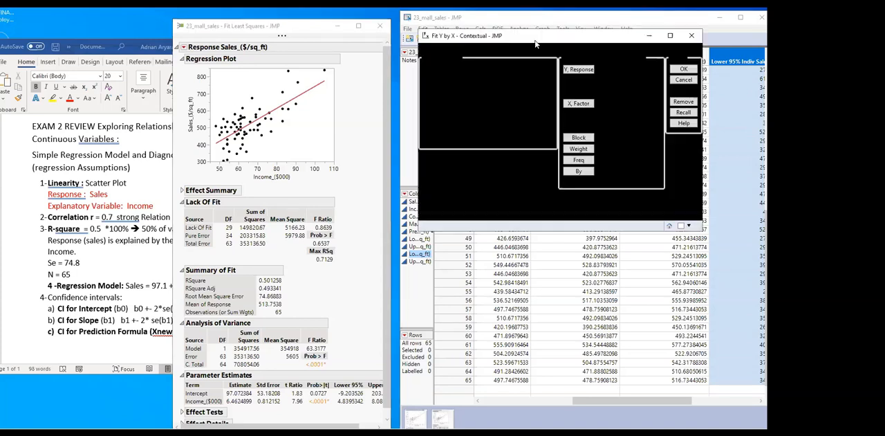
left_click_drag(460, 76, 594, 75)
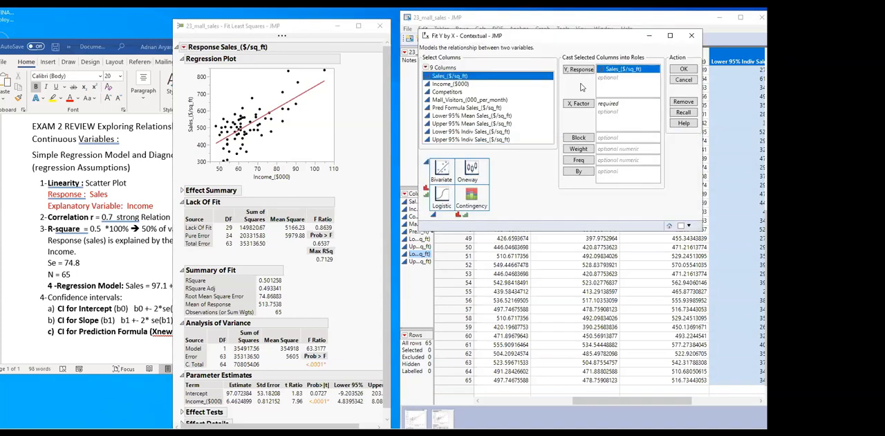
left_click_drag(441, 85, 613, 117)
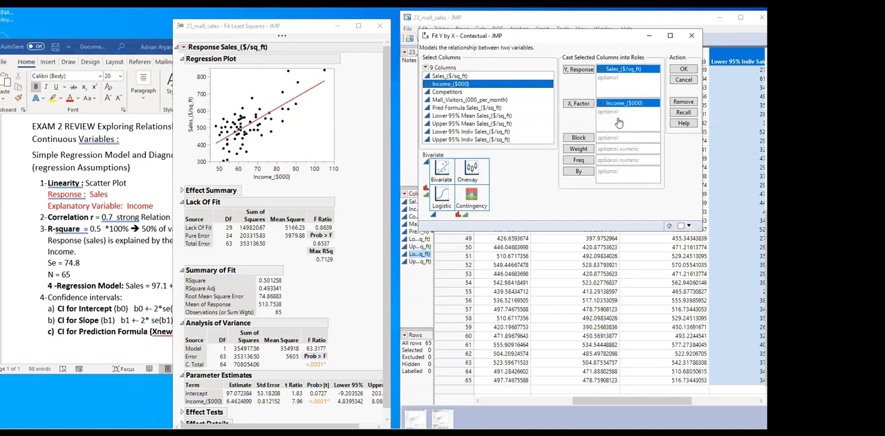
left_click(684, 70)
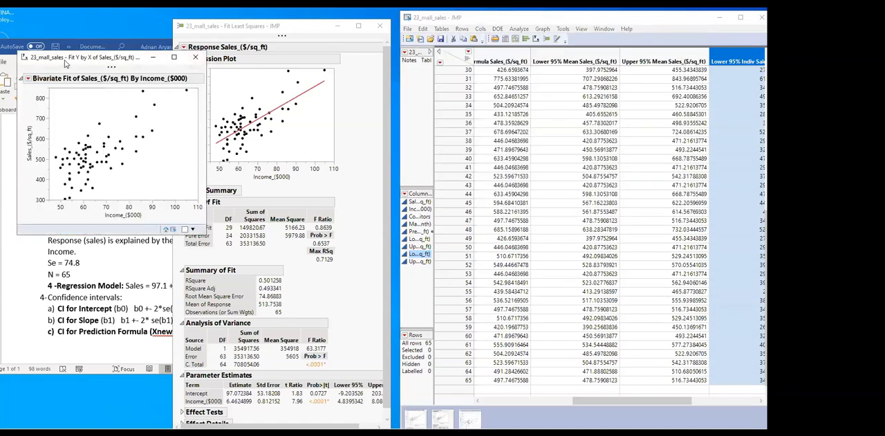
Fit a line to the bivariate plot of sales by income and place the report beside the Fit Least Squares report
left_click_drag(66, 63, 466, 44)
left_click(429, 59)
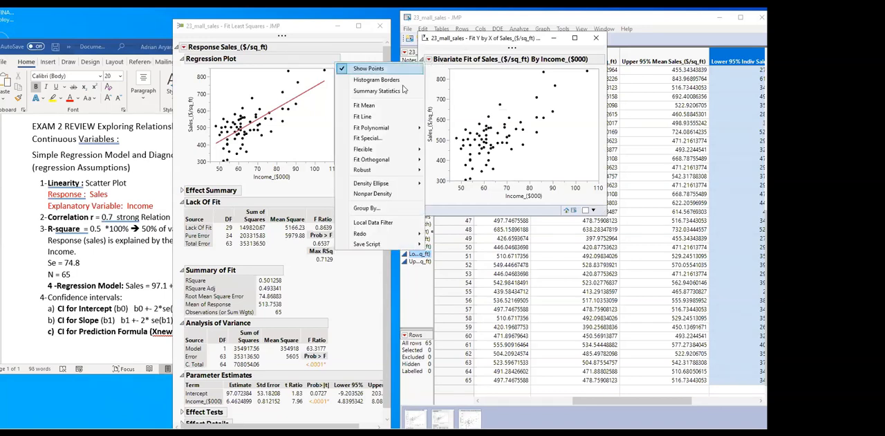
left_click(364, 117)
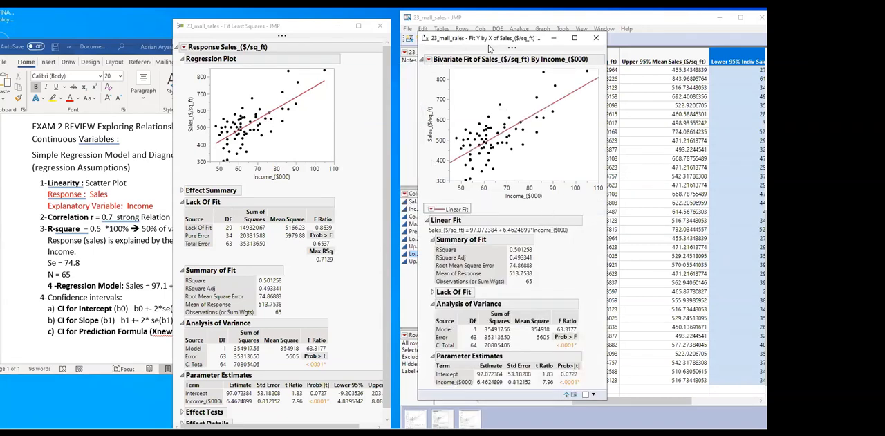
left_click_drag(496, 46, 592, 31)
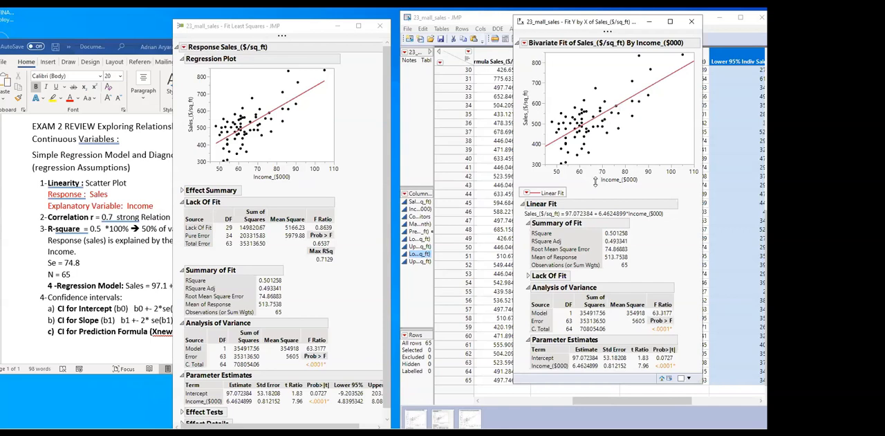
Show the confidence curves for the fitted line on the bivariate plot of sales by income
left_click(524, 43)
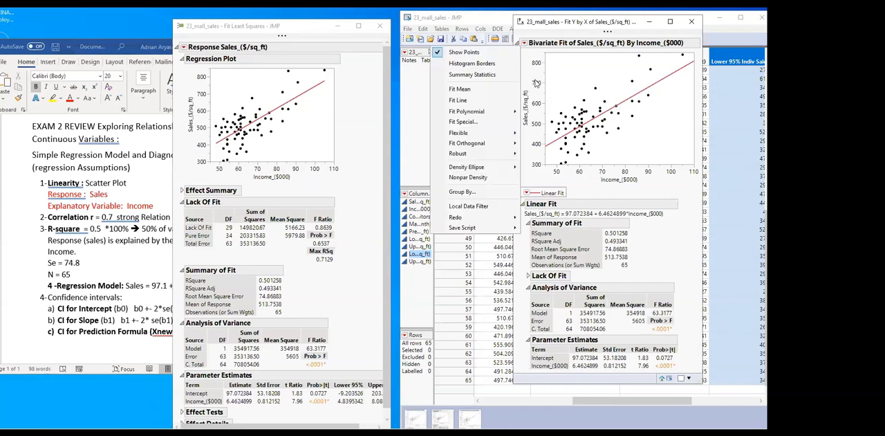
left_click(528, 194)
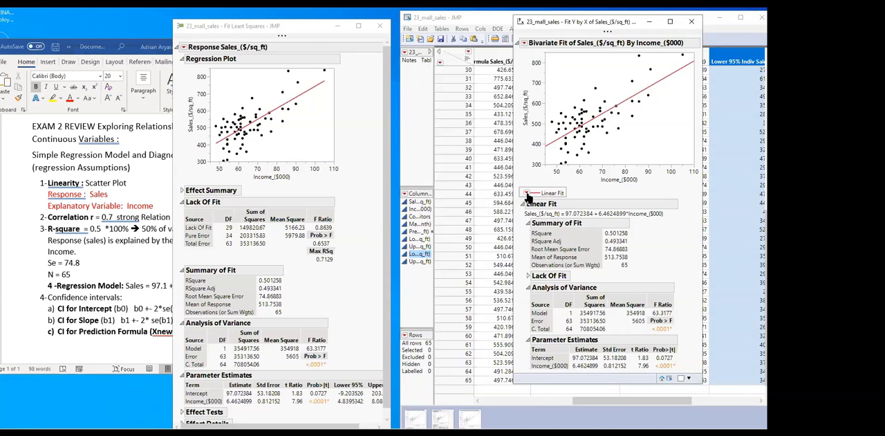
left_click(528, 193)
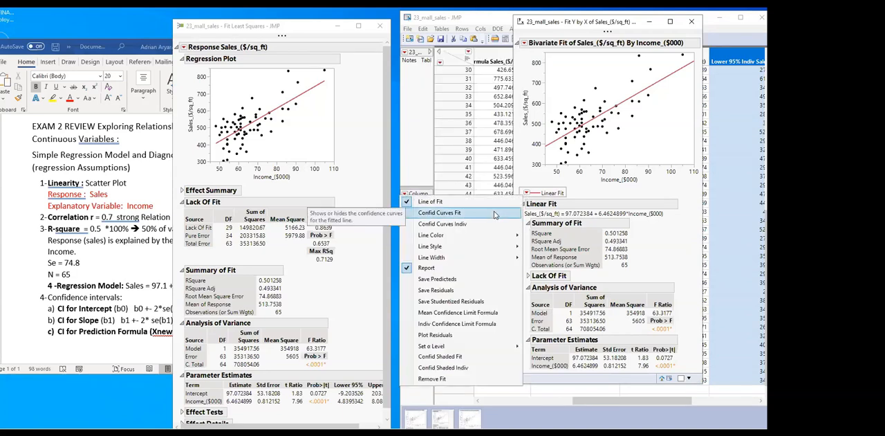
left_click(435, 214)
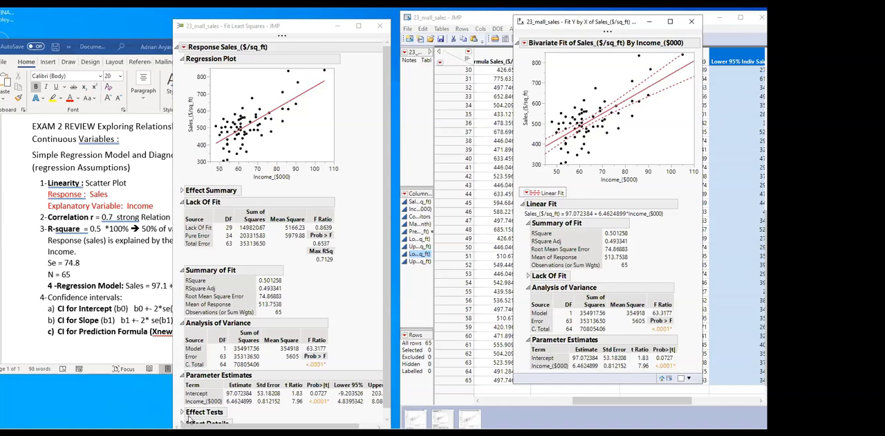
Switch to the chapter 21 slides in the browser and examine the standard error formula for a new prediction
left_click(110, 434)
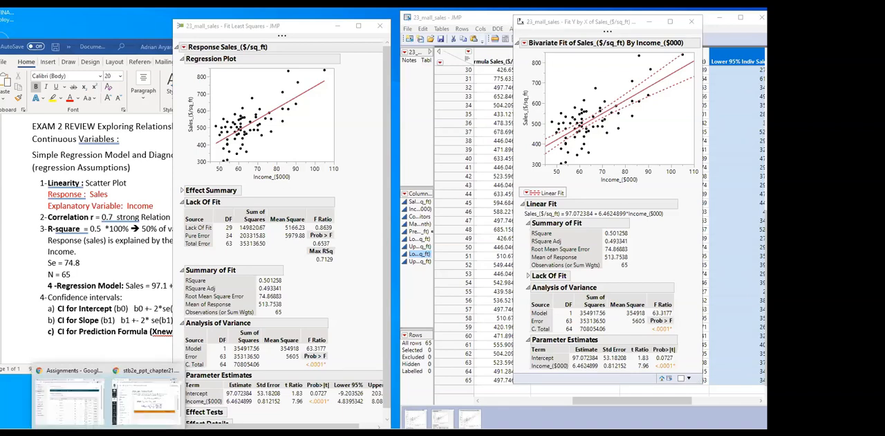
left_click(143, 414)
left_click(345, 224)
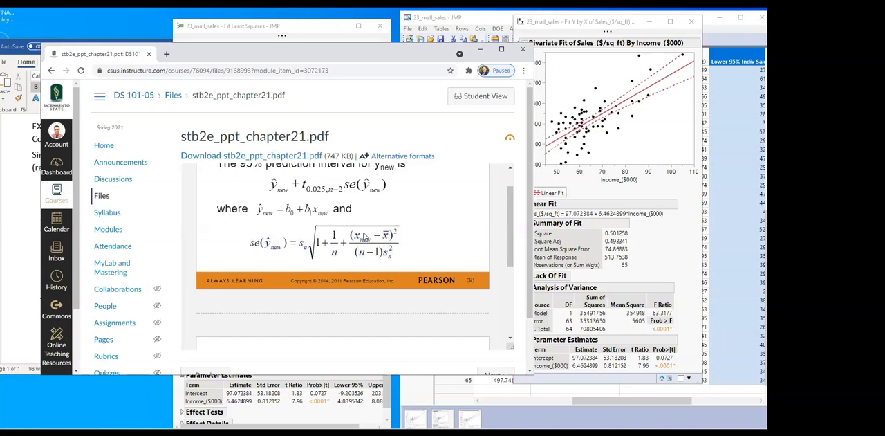
scroll(366, 235, "up", 1)
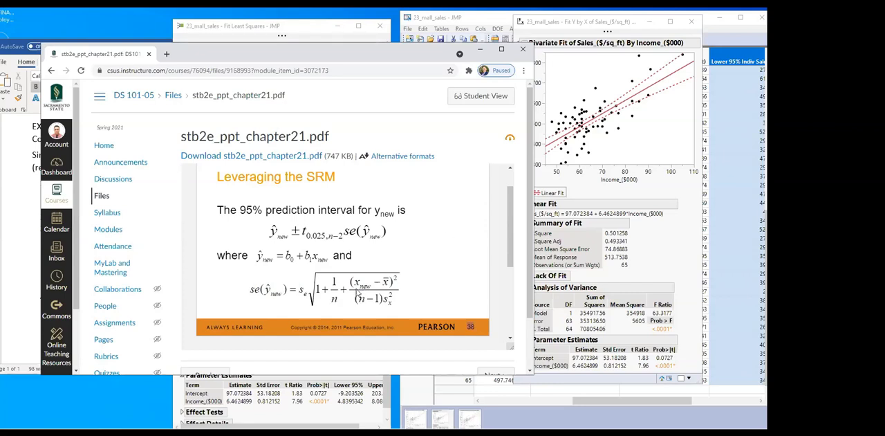
left_click_drag(354, 282, 363, 283)
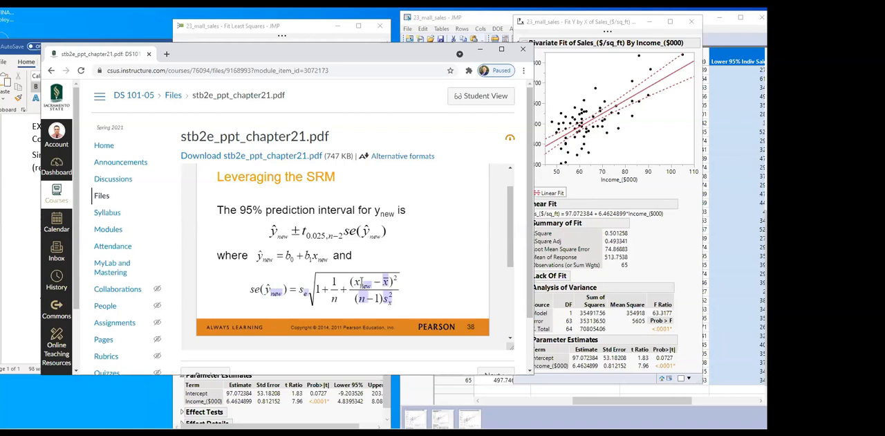
left_click(359, 282)
mouse_move(385, 282)
left_mouse_down()
mouse_move(358, 282)
mouse_move(385, 282)
left_mouse_up()
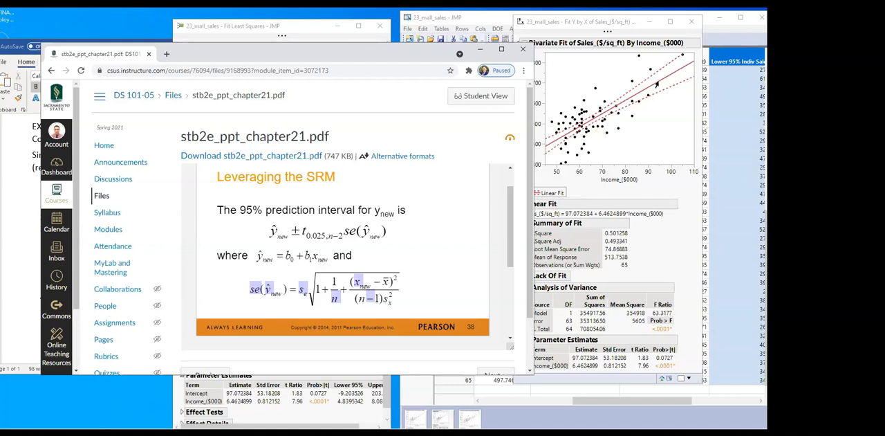
left_click(369, 296)
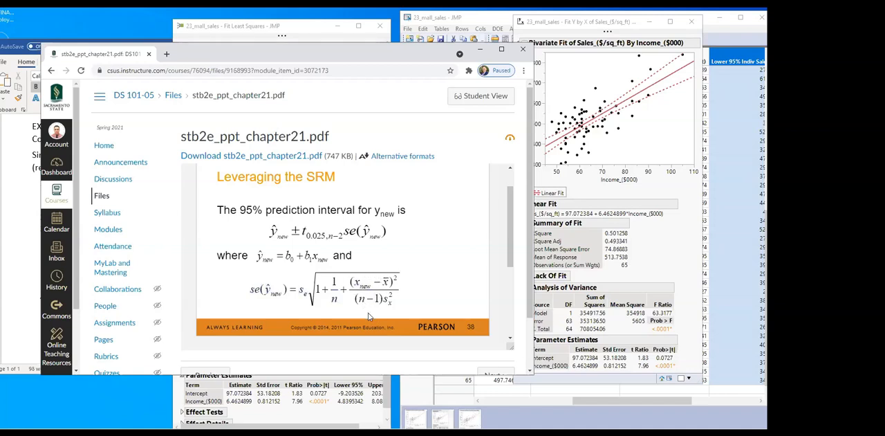
Examine the 95% prediction interval formula for y new and its Xnew term, and minimize the browser
left_click_drag(251, 289, 265, 289)
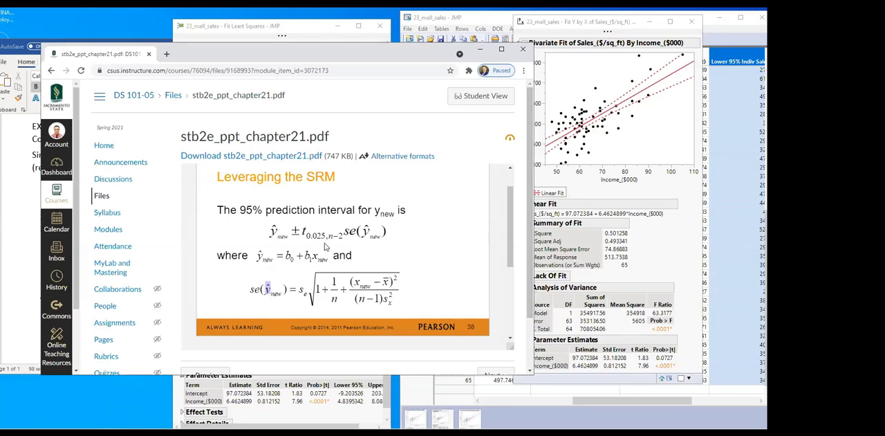
left_click_drag(270, 233, 384, 235)
left_click(346, 258)
left_click_drag(356, 282, 372, 283)
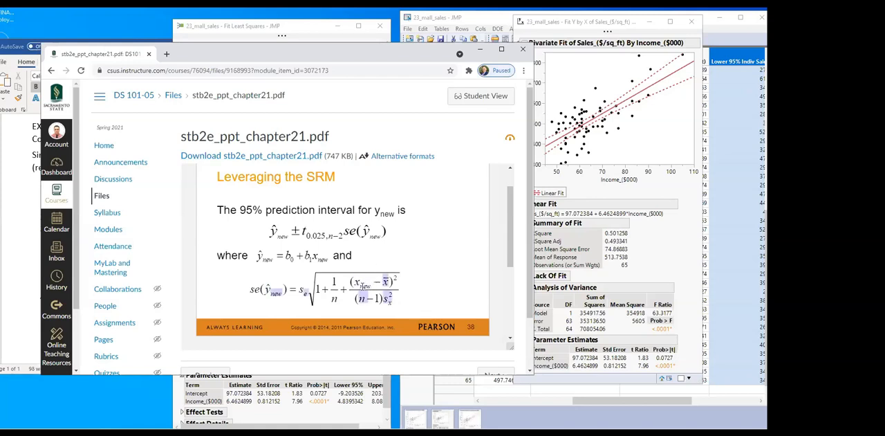
left_click(361, 285)
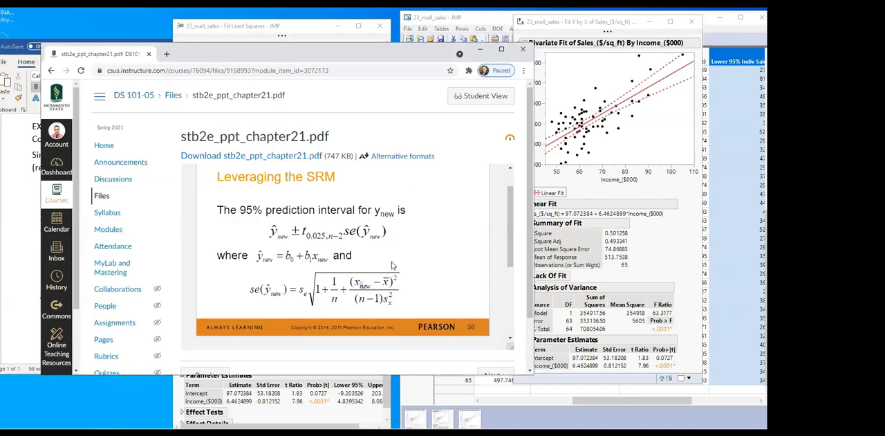
left_click(482, 50)
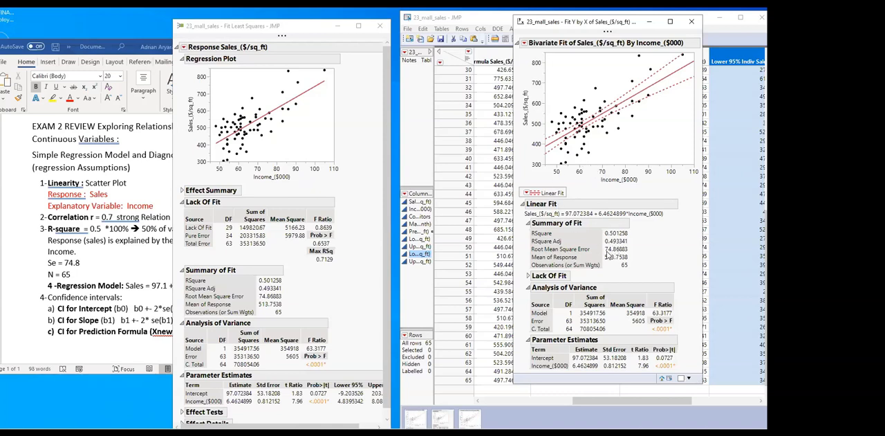
Show the confidence curves for individual predictions on the bivariate linear fit
mouse_move(608, 251)
left_click(526, 193)
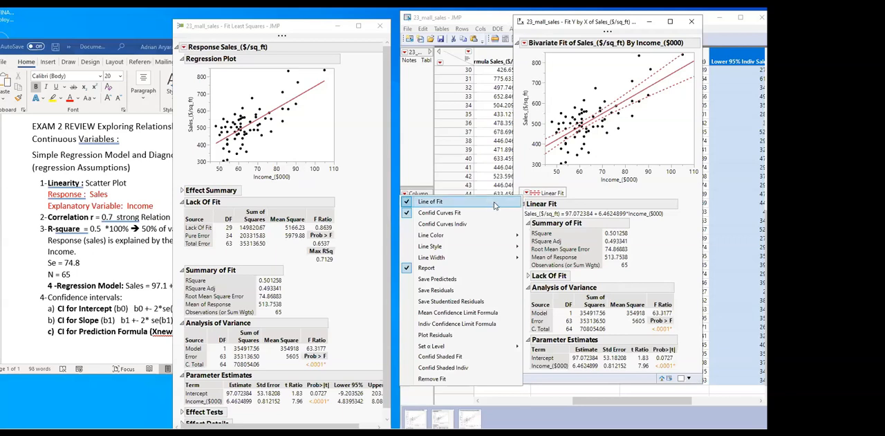
left_click(428, 224)
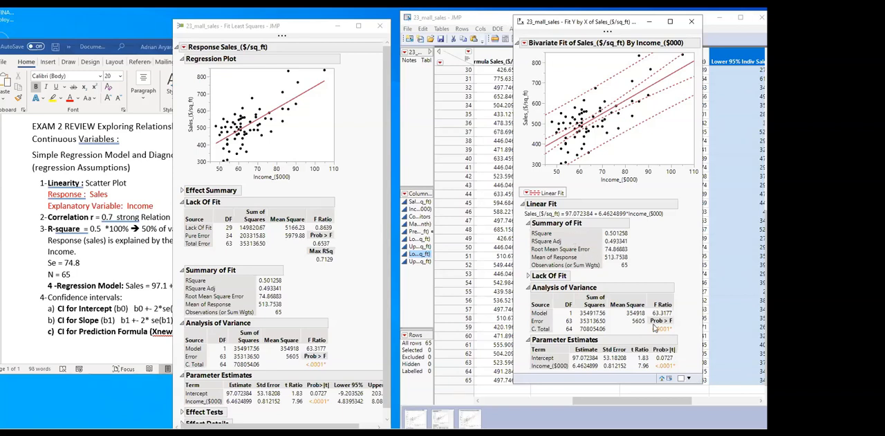
Enlarge the bivariate report window and add the Lower 95% and Upper 95% columns to its Parameter Estimates table
left_click_drag(700, 385, 765, 406)
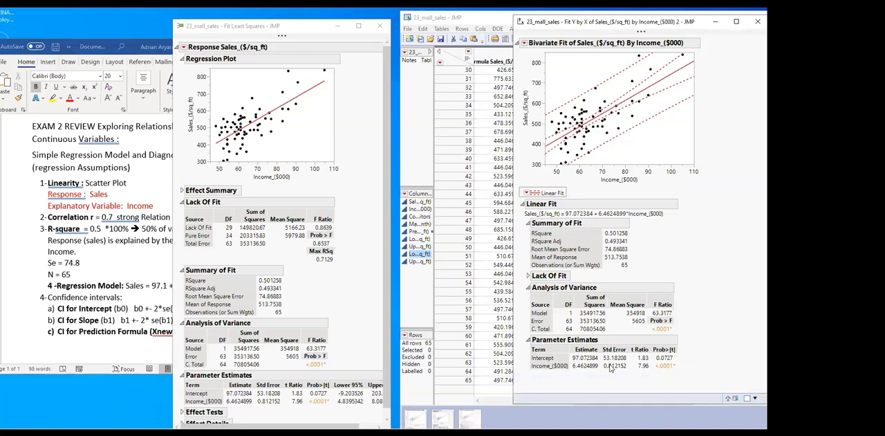
right_click(607, 361)
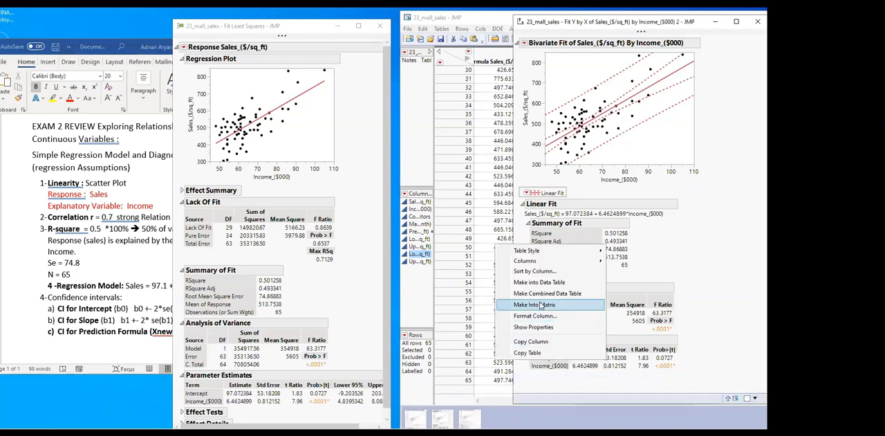
mouse_move(529, 262)
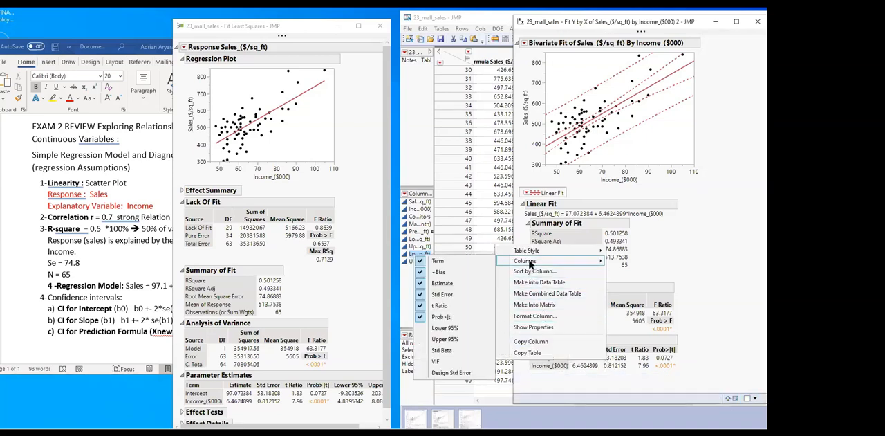
left_click(446, 327)
right_click(617, 363)
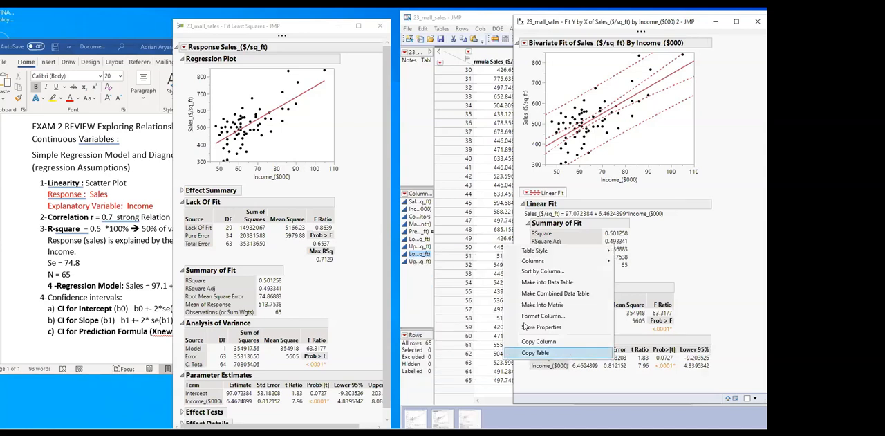
mouse_move(525, 263)
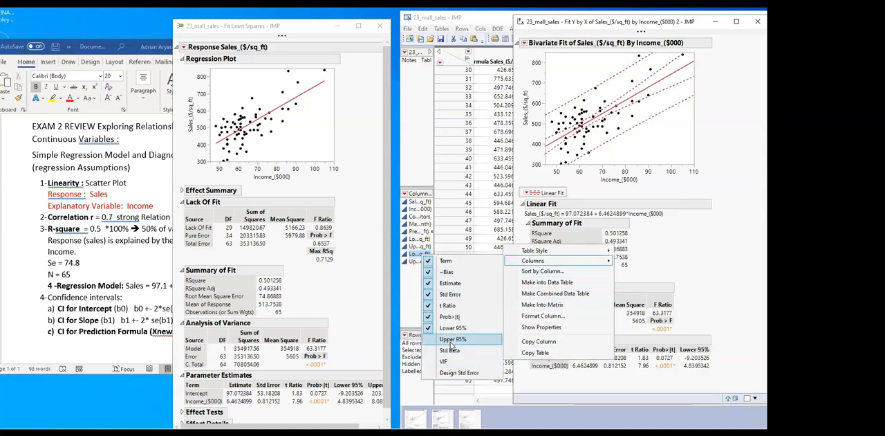
left_click(453, 339)
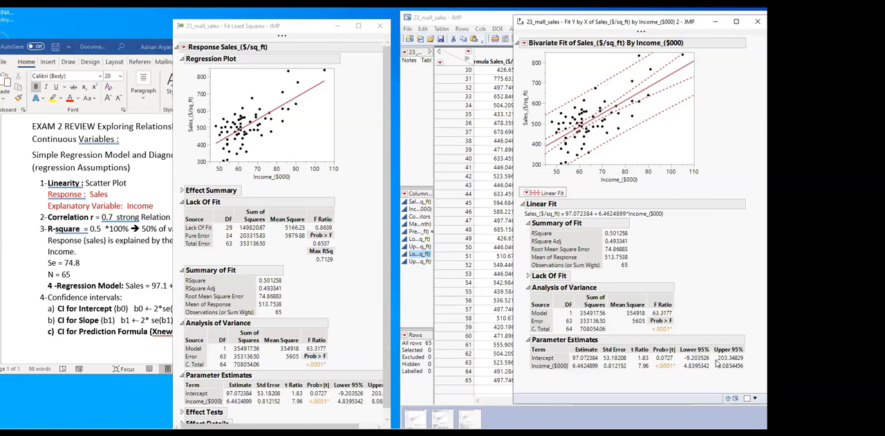
Minimize the bivariate report and widen the Fit Least Squares report until its Upper 95% estimates column shows fully
left_click(715, 21)
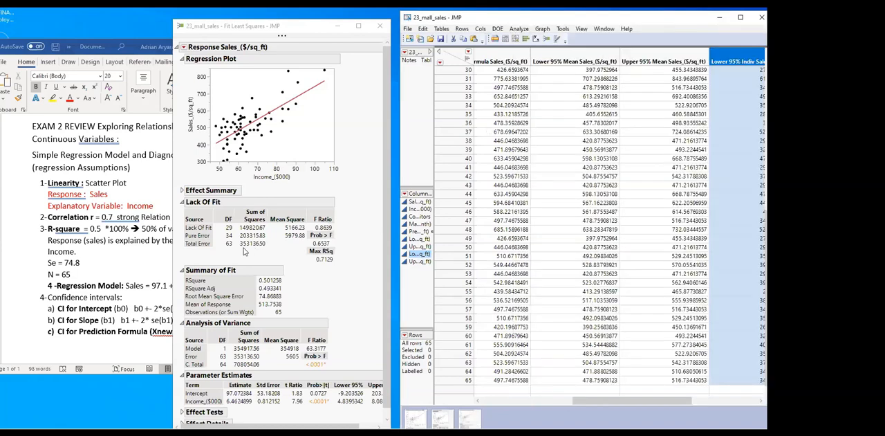
left_click(386, 218)
scroll(307, 303, "down", 1)
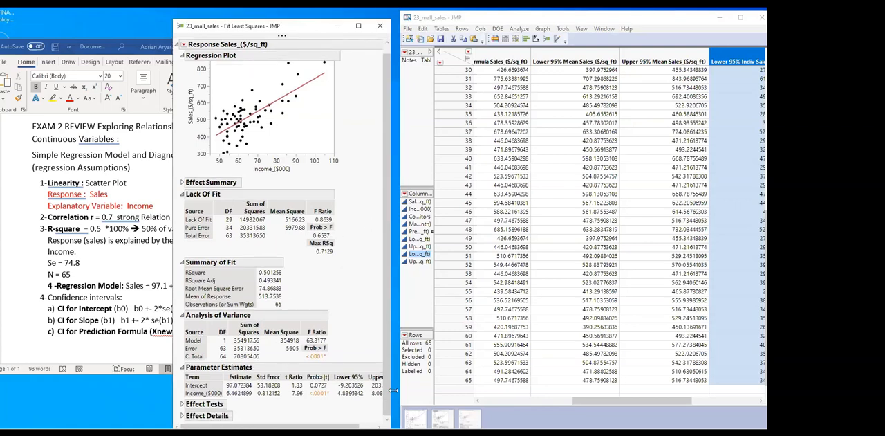
left_click_drag(390, 390, 427, 391)
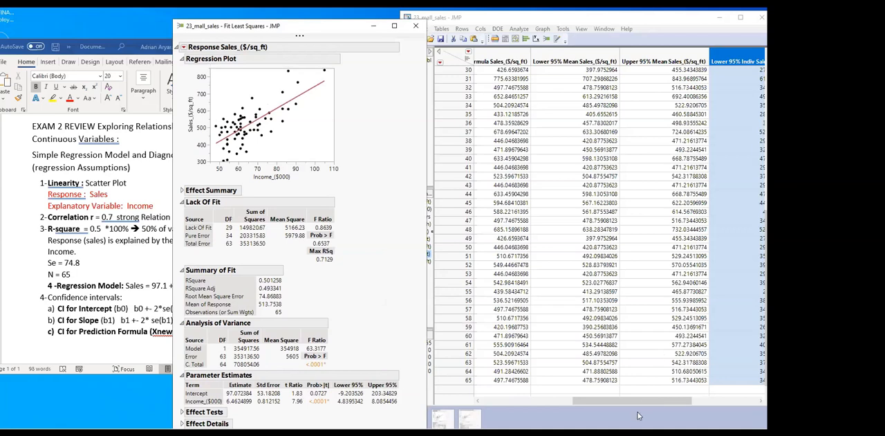
Delete the Lower and Upper 95% Mean and the Lower and Upper 95% Indiv sales columns from the data table
left_click_drag(640, 405, 585, 404)
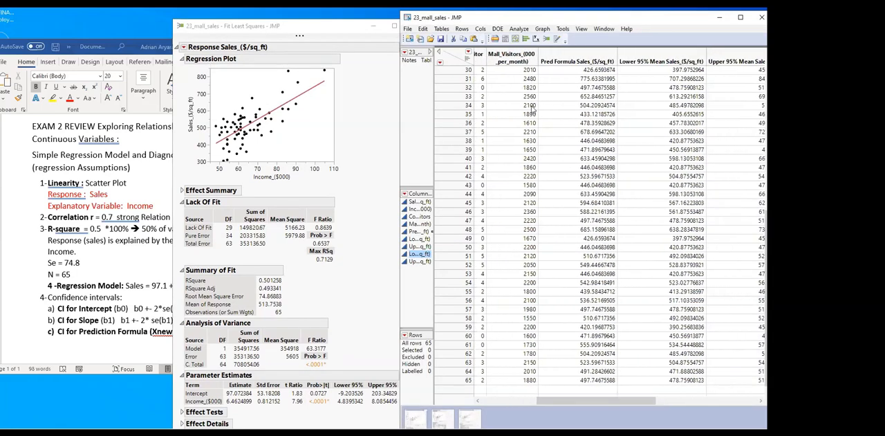
left_click(564, 52)
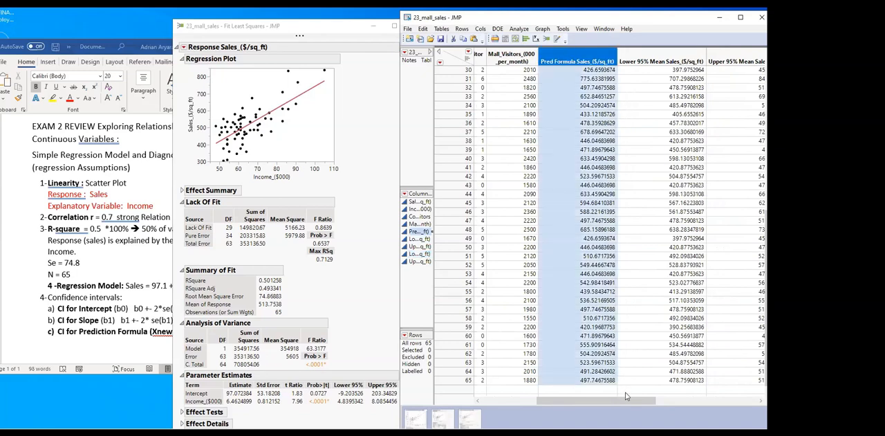
left_click_drag(631, 401, 680, 401)
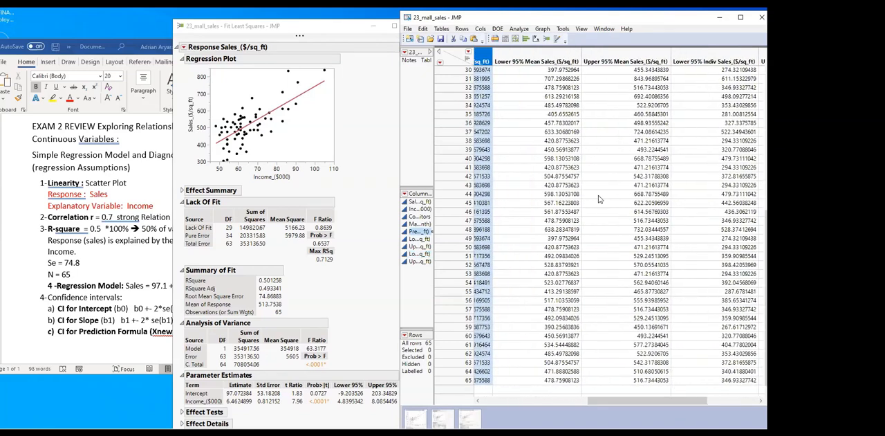
left_click_drag(551, 57, 691, 54)
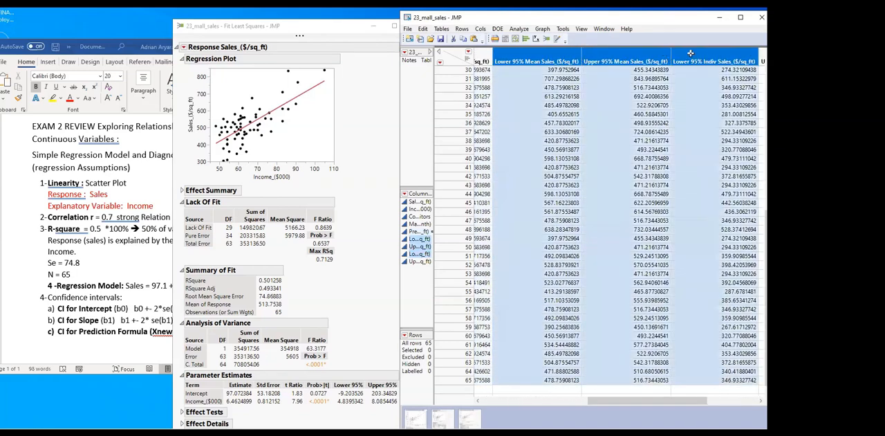
right_click(745, 52)
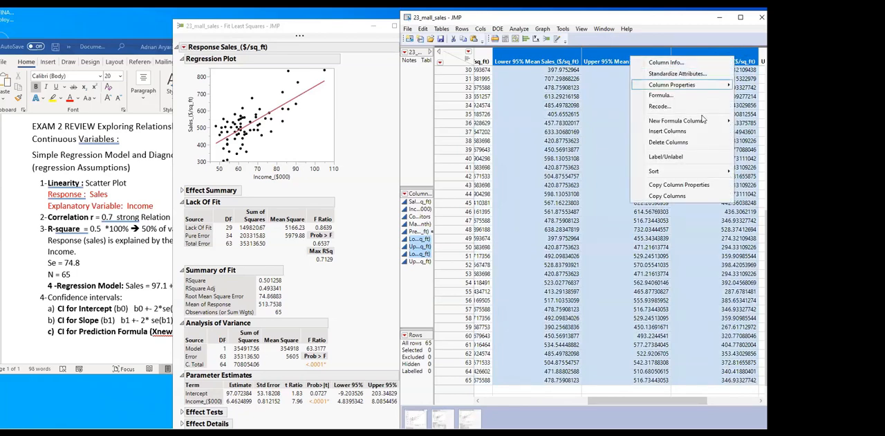
left_click(668, 142)
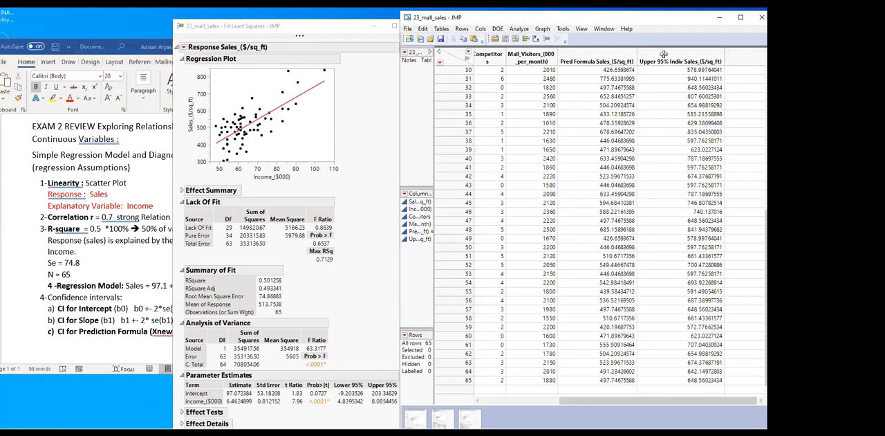
right_click(664, 54)
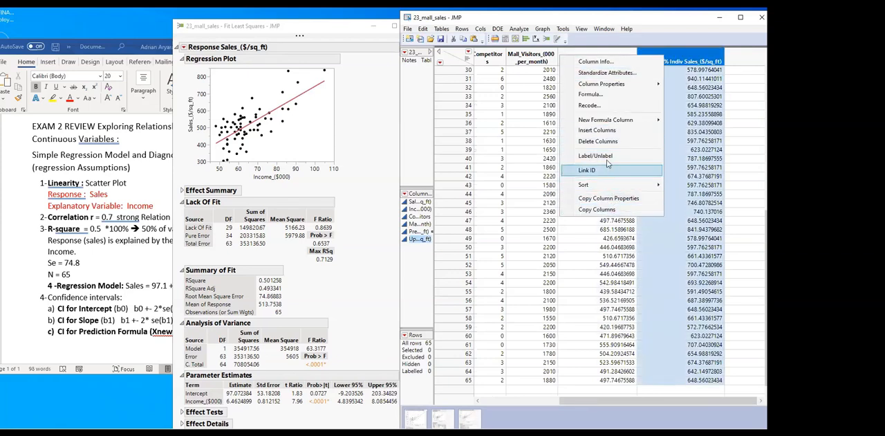
left_click(597, 141)
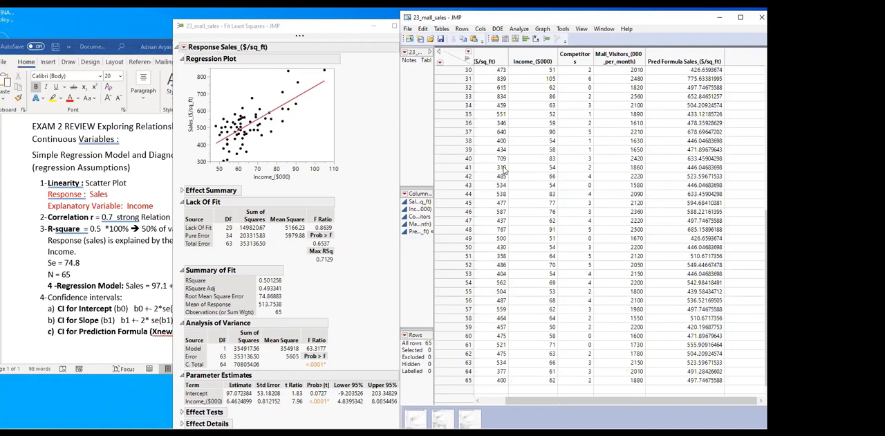
Switch to the Word review notes and select the line "CI for Prediction Formula (Xnew → Ynew)"
left_click(365, 268)
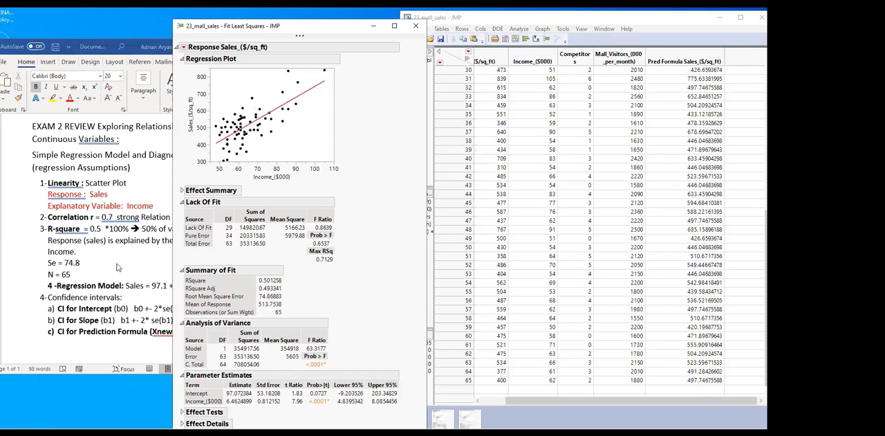
left_click(78, 318)
left_click_drag(58, 334, 222, 340)
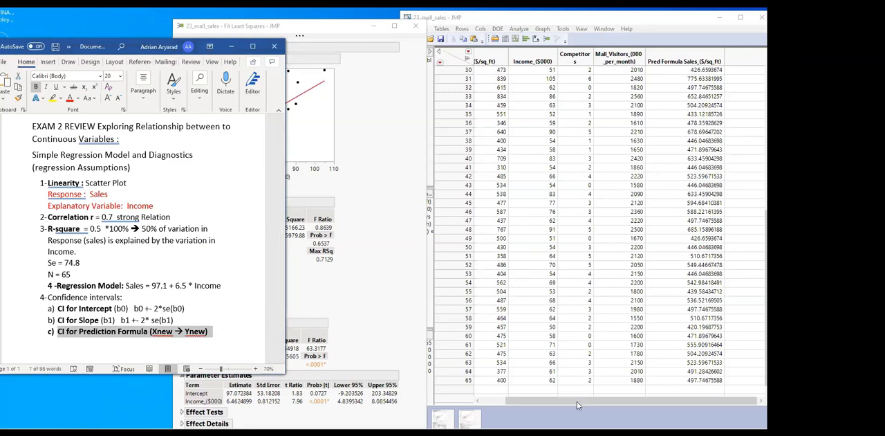
Add a new row to the mall sales data table with an Income of 100 and select its predicted sales value
left_click(551, 390)
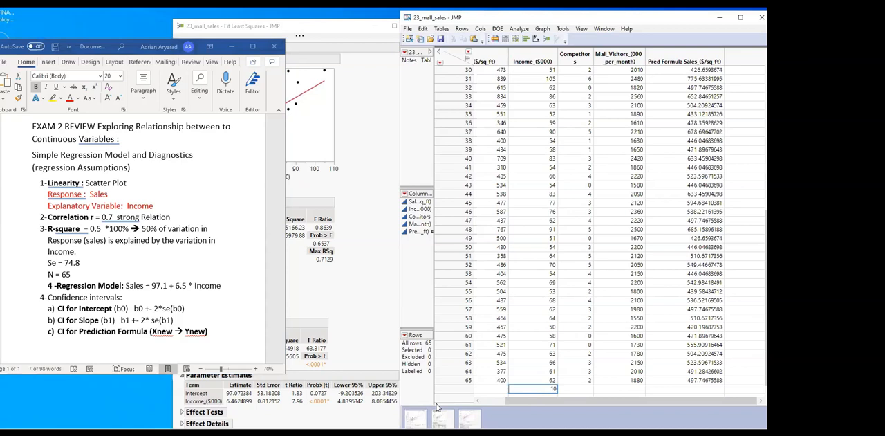
key("Return")
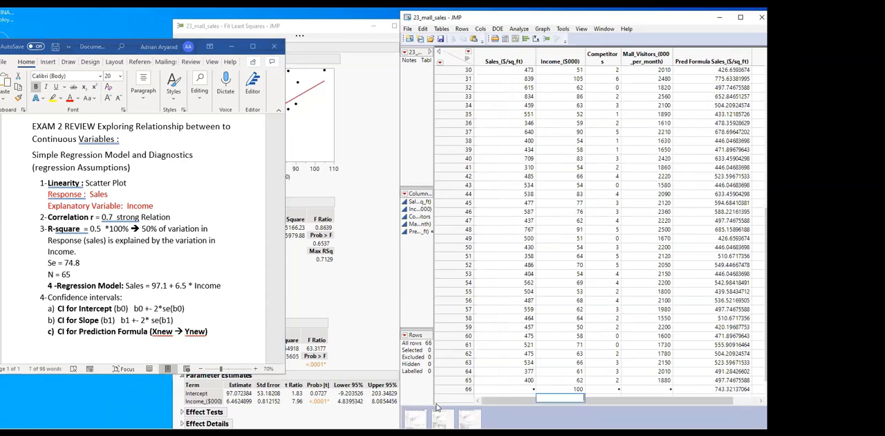
left_click_drag(645, 401, 696, 403)
left_click(689, 388)
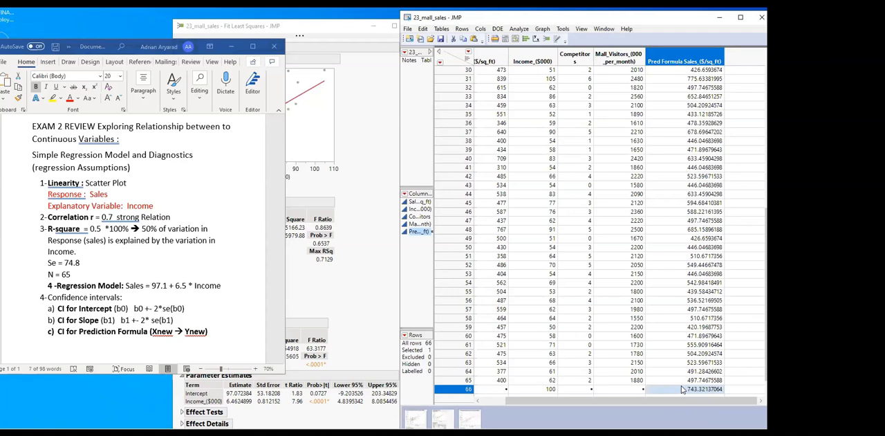
In the Word notes, add "Prediction Formula Value +/- 2*Se" beneath the CI for Prediction Formula line
triple_click(215, 337)
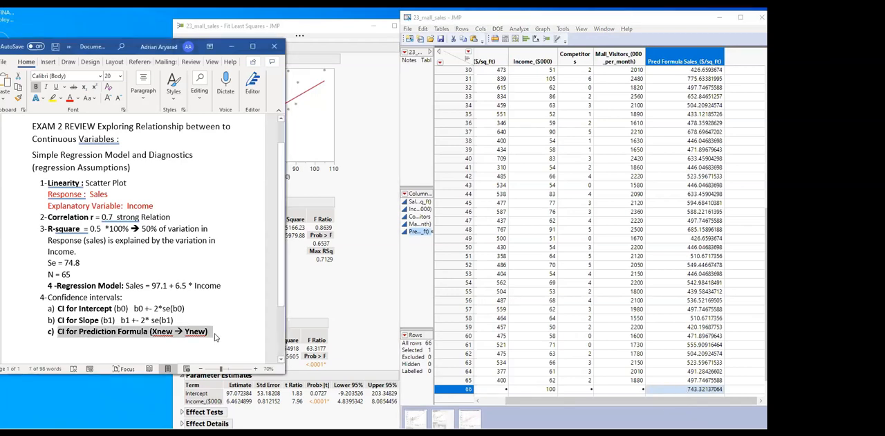
left_click(214, 335)
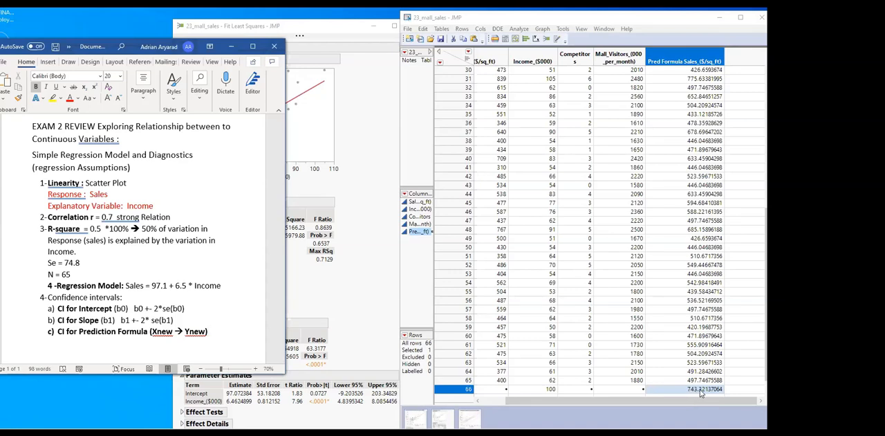
left_click(379, 287)
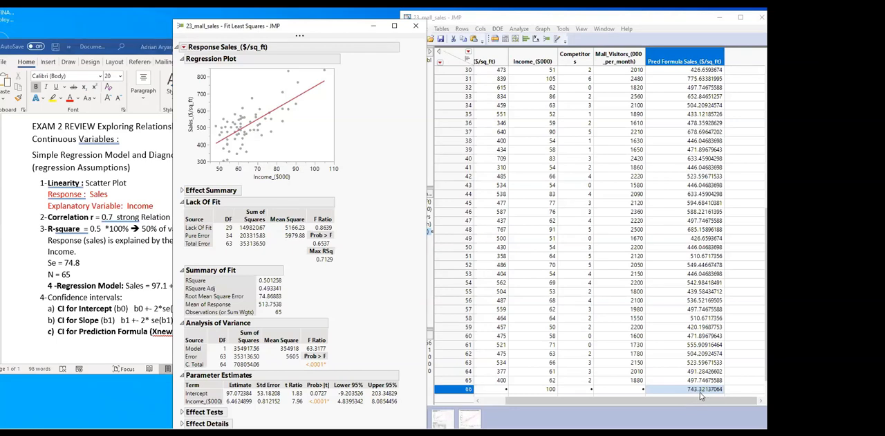
left_click(102, 347)
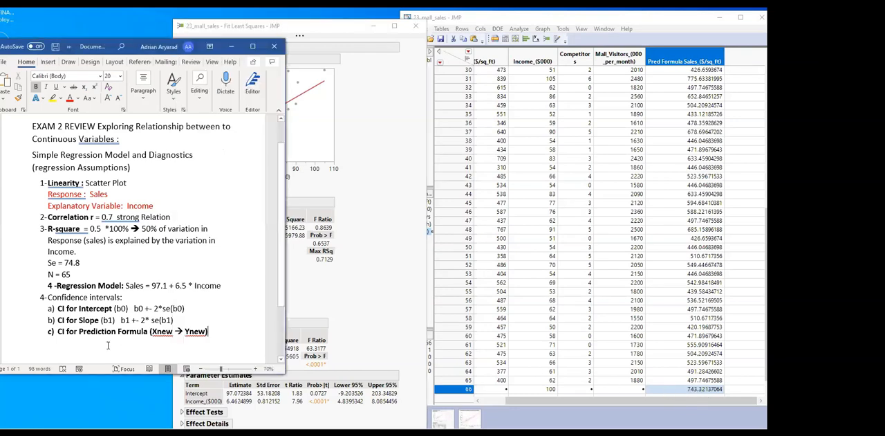
key("Return")
key("BackSpace")
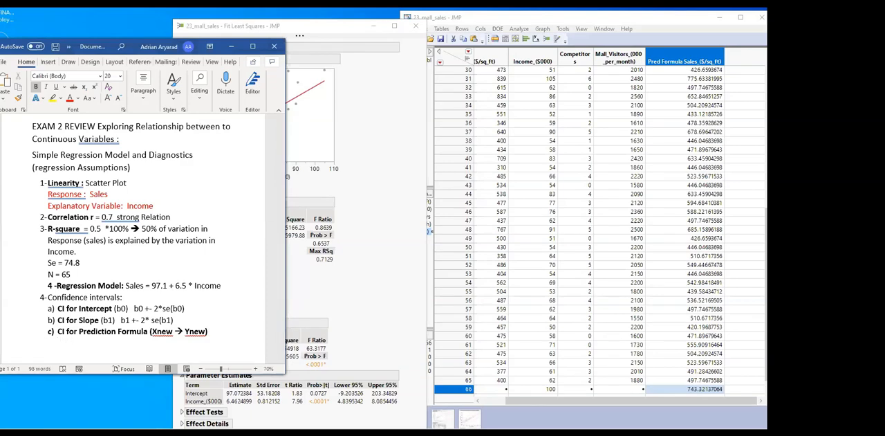
type("Prediction Formu")
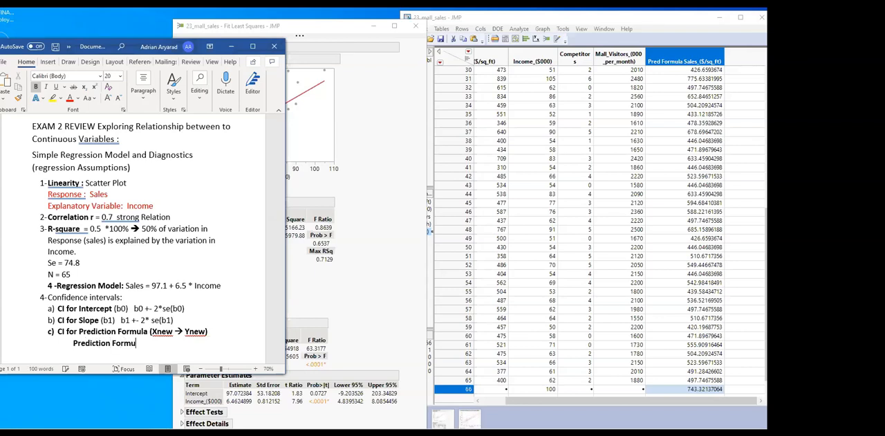
type("la Value +-")
type("2*Se")
Add the line "Where Se is the Standard Error of the Model" below the prediction interval formula and enlarge the Word window
key("Return")
type("Where S")
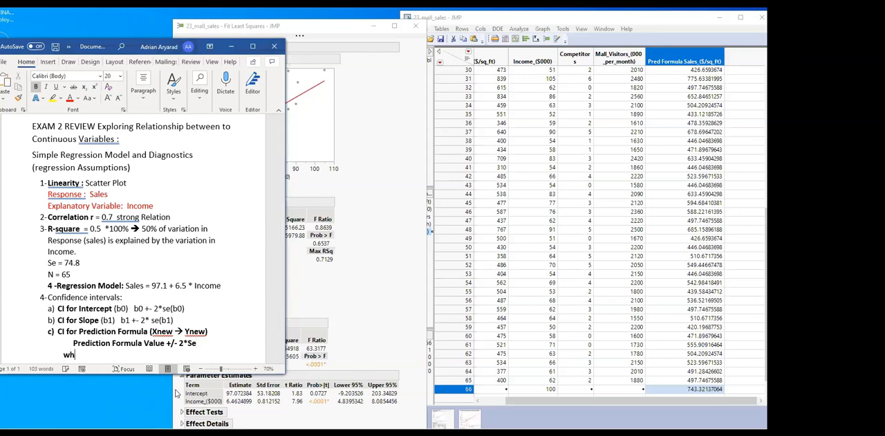
type("e is the Standard")
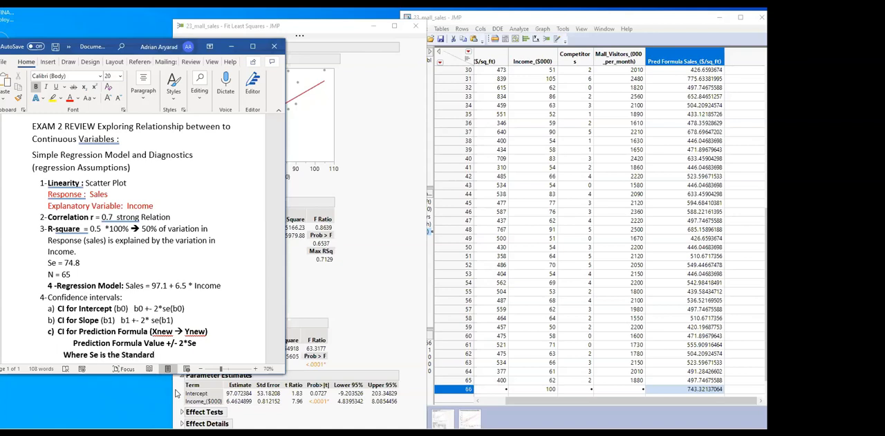
type(" Error of the Model")
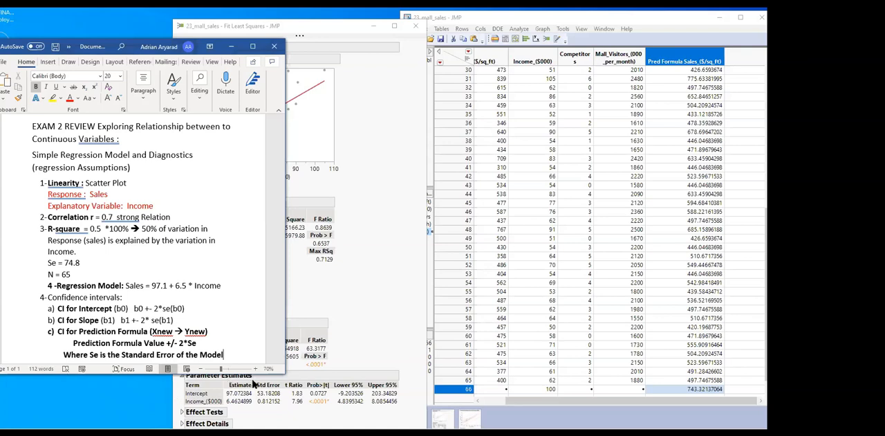
left_click_drag(281, 374, 299, 419)
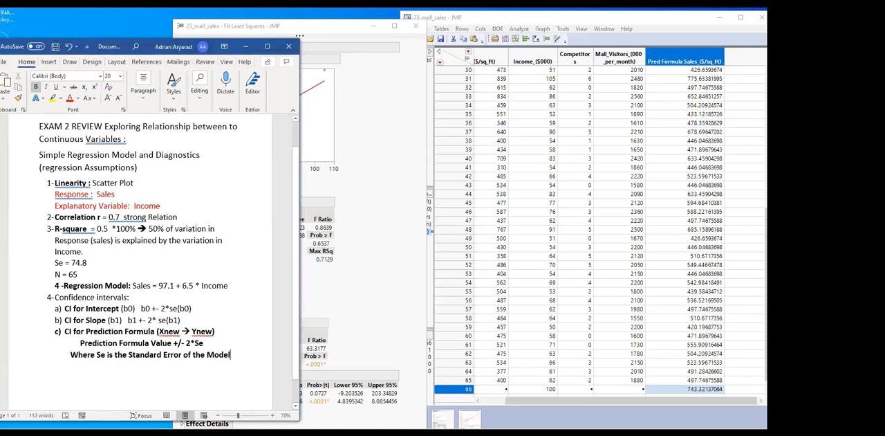
Bring the Fit Least Squares report and data table forward, return to Word, and add item "5-Check Assumptions of Residuals"
left_click(377, 187)
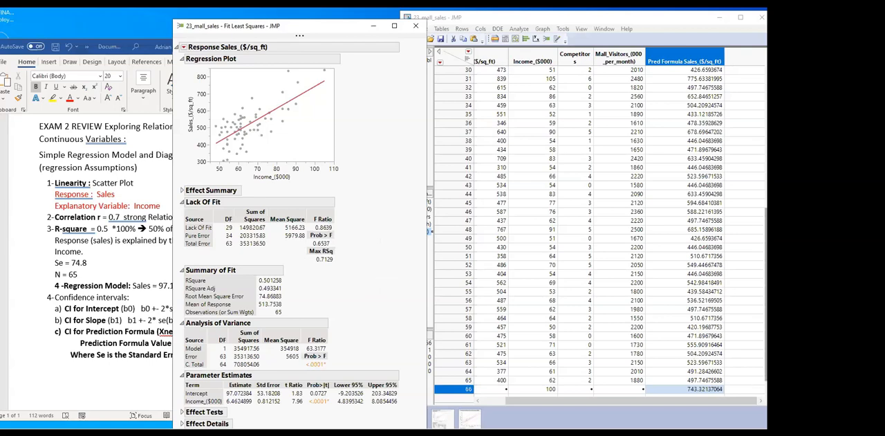
left_click(760, 381)
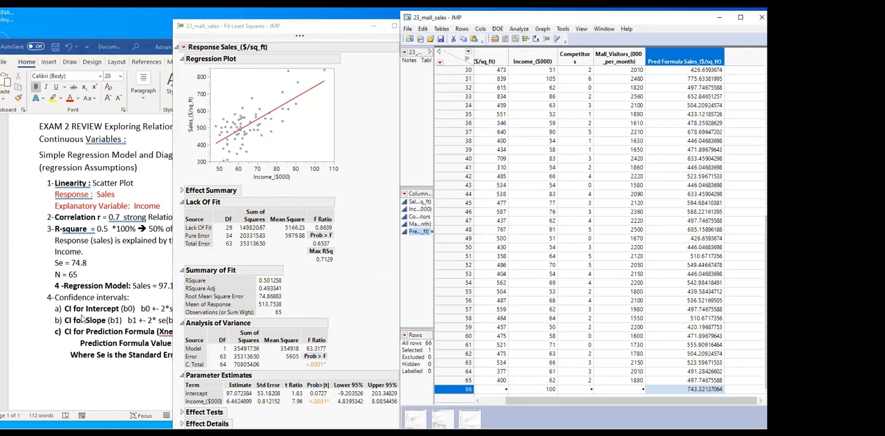
key("alt")
left_click(61, 373)
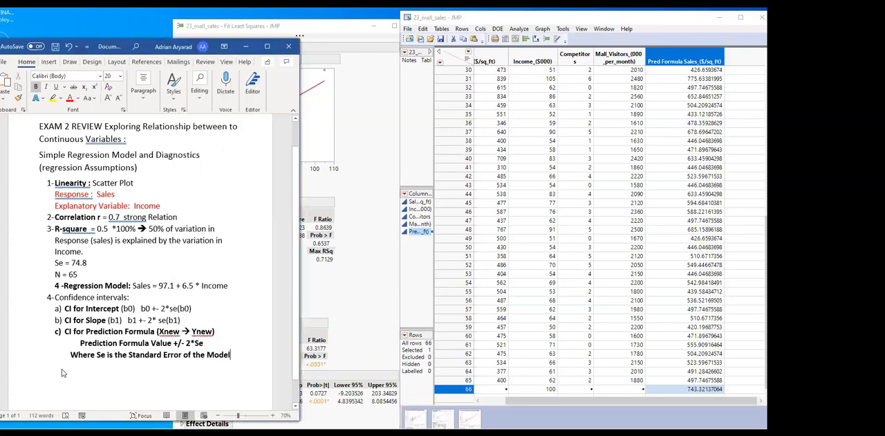
scroll(104, 353, "down", 1)
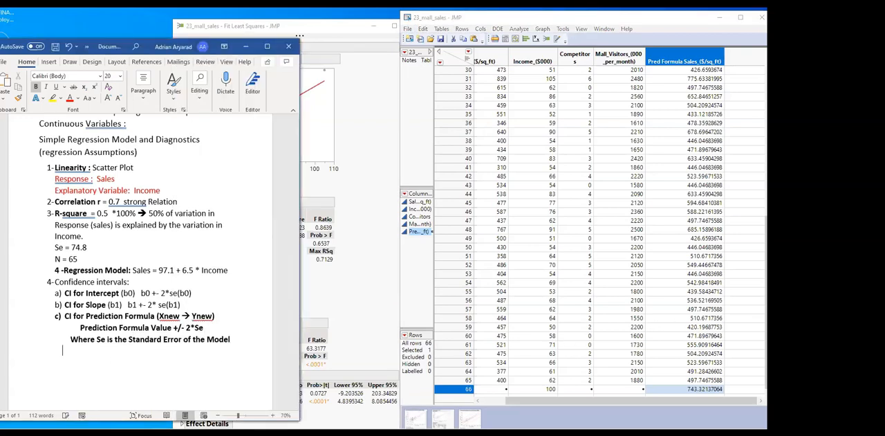
type("5- Check Assum")
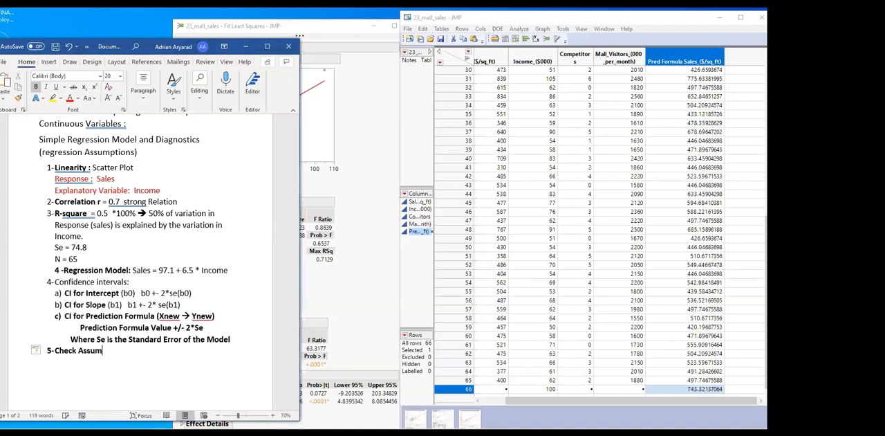
type("ptions of Residuals (")
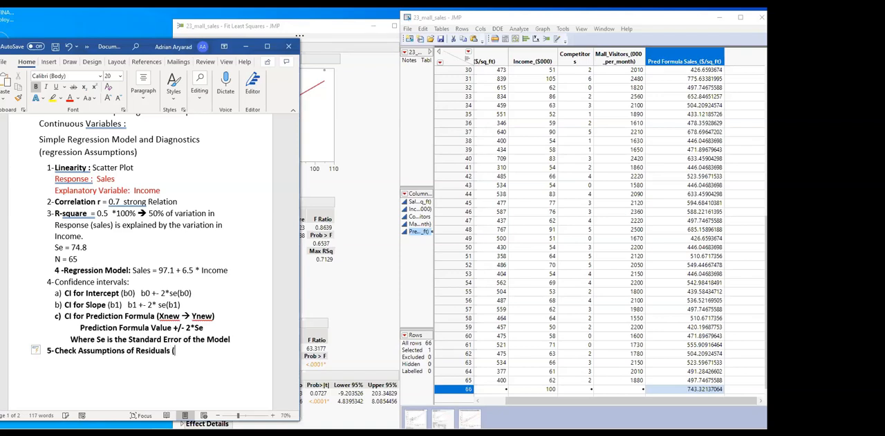
type("Normal-Indep")
Complete item 5 with "(Normal-Independent – Similar Variances)" placed on its own line, and start a new line below it
type("enden")
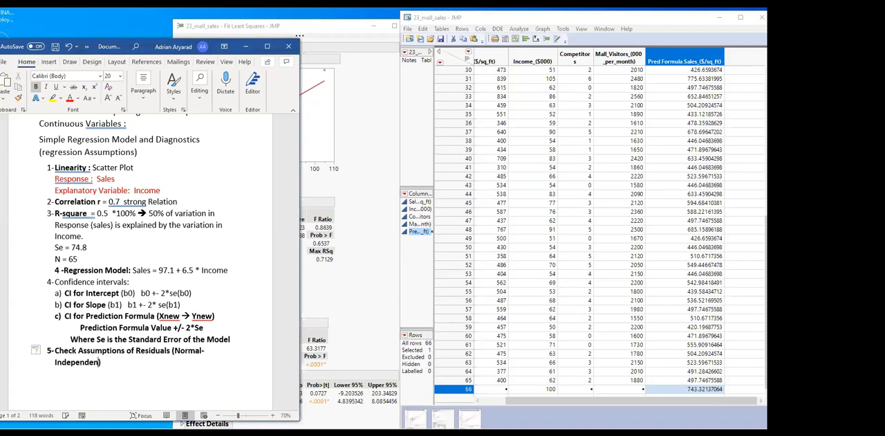
type("t")
type(" -")
type(" Sim")
type("ilar Varian")
type("ces")
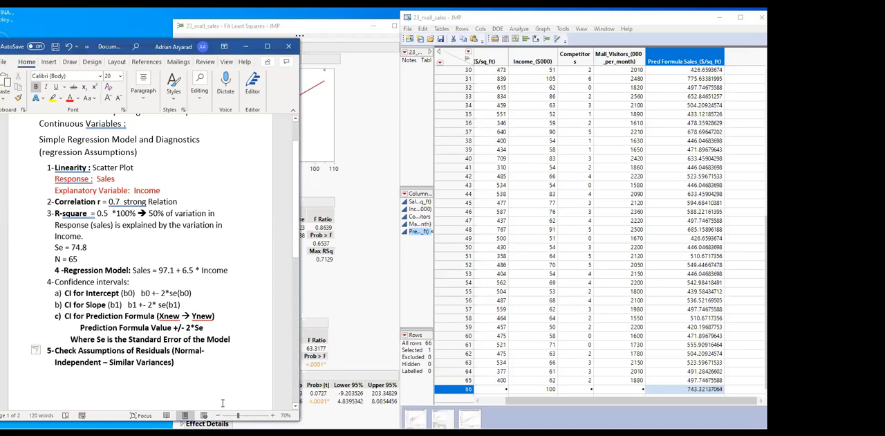
key("Return")
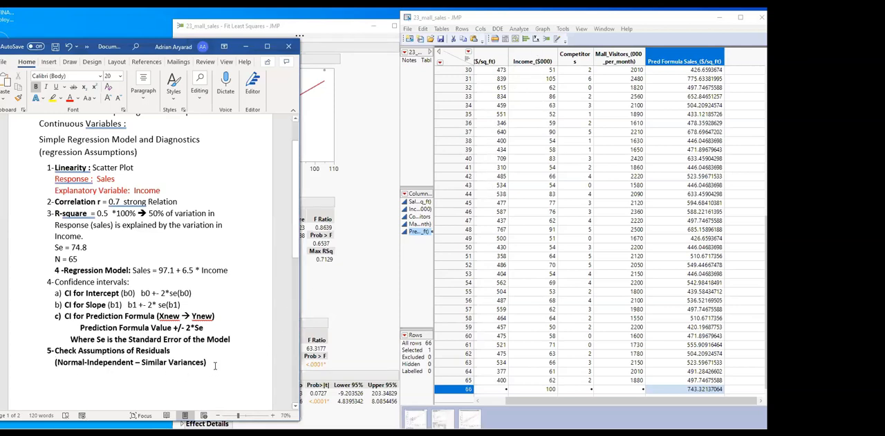
key("Return")
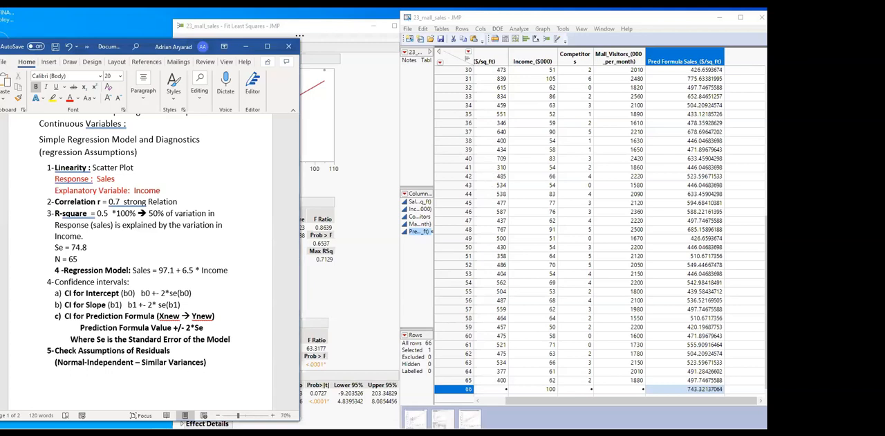
Add item "6-Outliers" to the notes and remove the extra numbered item below it
type("6-Outliers")
key("Return")
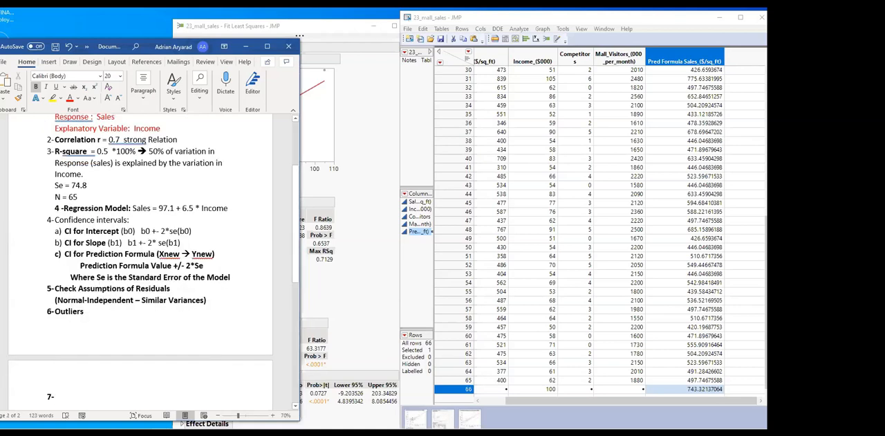
key("BackSpace")
key("BackSpace")
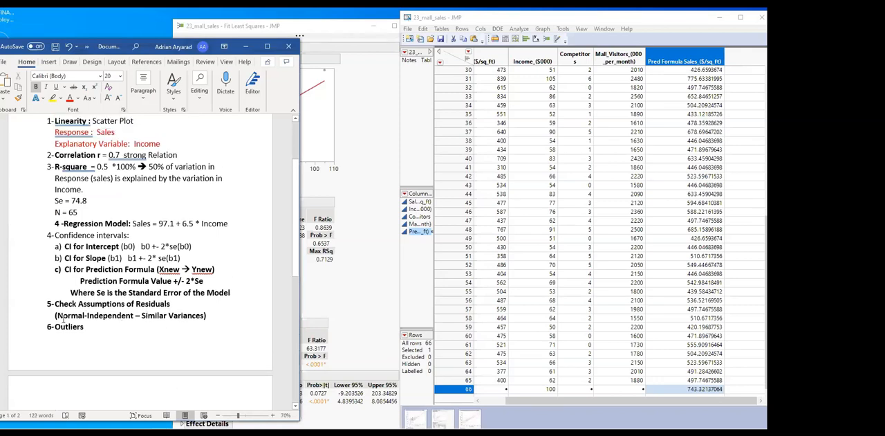
Move the Fit Least Squares report beside the Word notes, add a Residual by Row plot, and clear the row selection
left_click(392, 235)
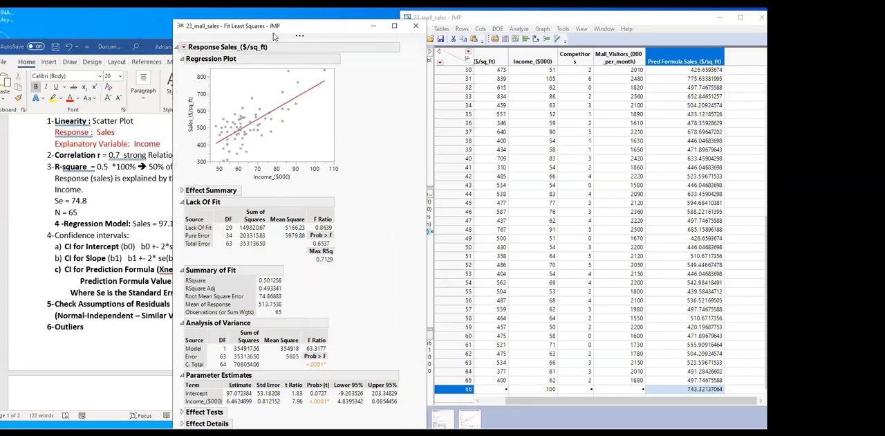
left_click_drag(273, 35, 518, 16)
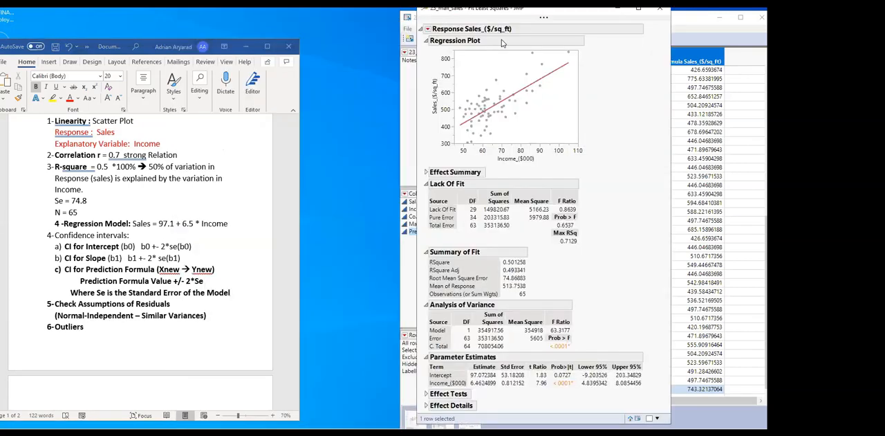
left_click(428, 30)
mouse_move(388, 81)
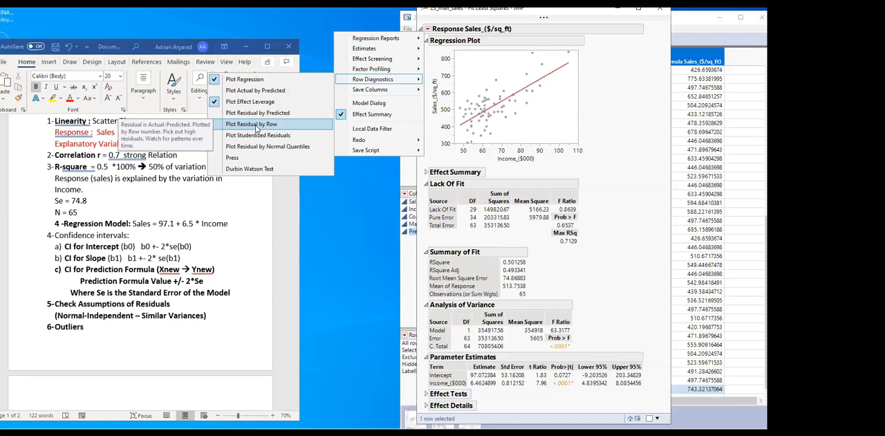
left_click(256, 129)
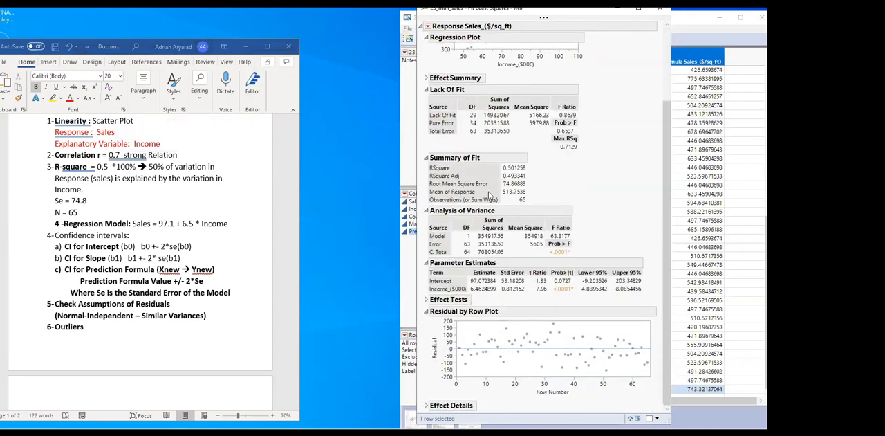
left_click(519, 374)
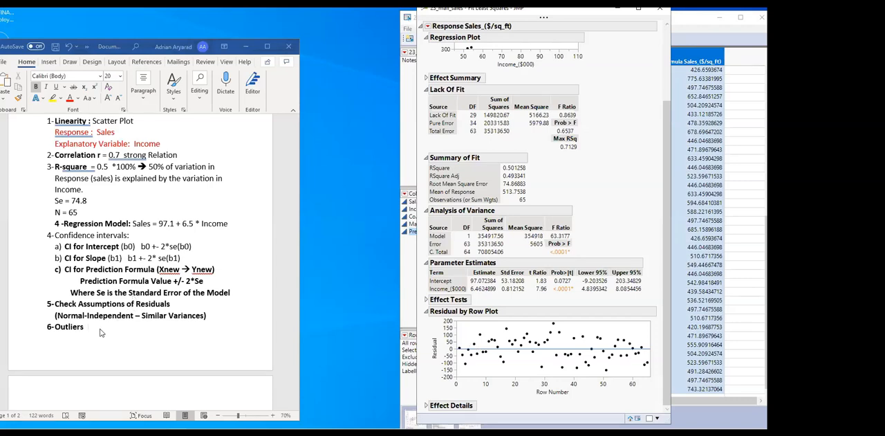
Highlight "Similar Variances" in item 5 of the notes to relate that assumption to the residual plot
left_click(143, 315)
left_click_drag(86, 326, 202, 316)
left_click(201, 316)
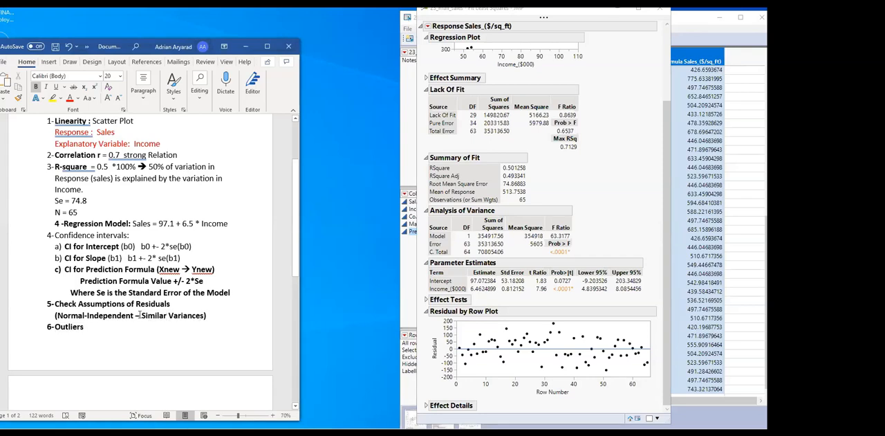
left_click_drag(142, 315, 205, 316)
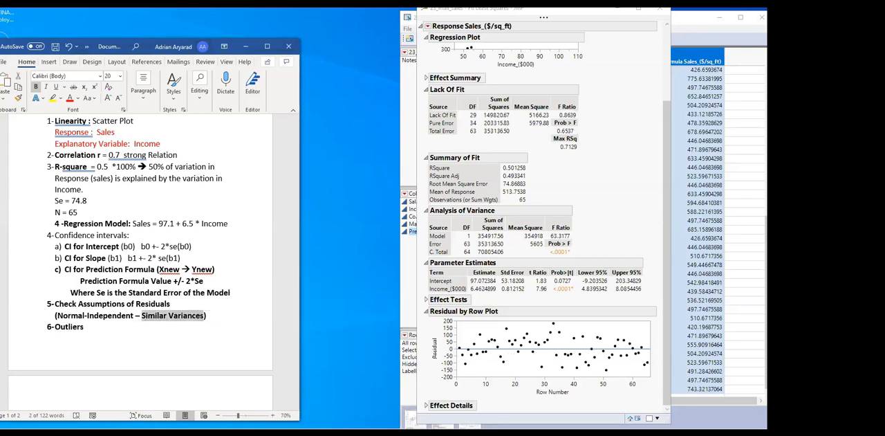
Insert blank lines above item 5 so that the residual assumptions and outliers items start on the second page
left_click(164, 328)
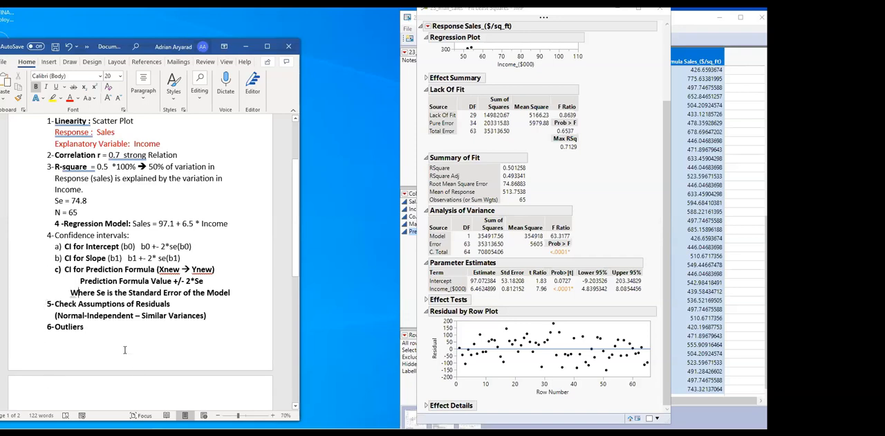
key("Return")
key("Return")
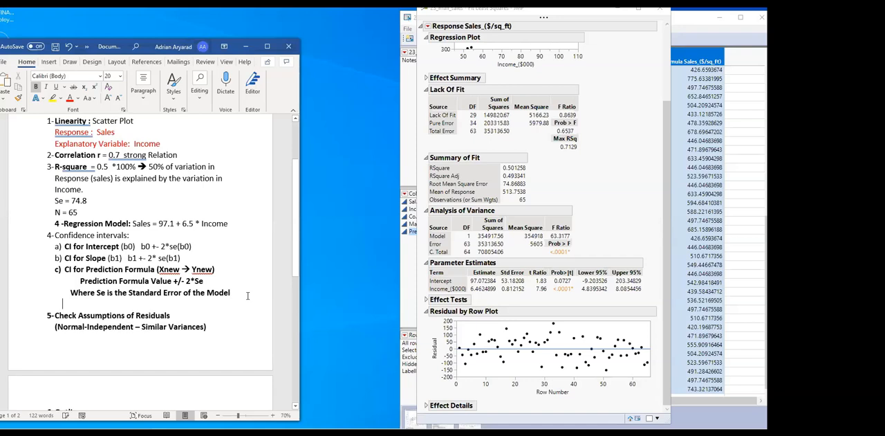
key("Return")
scroll(202, 278, "down", 6)
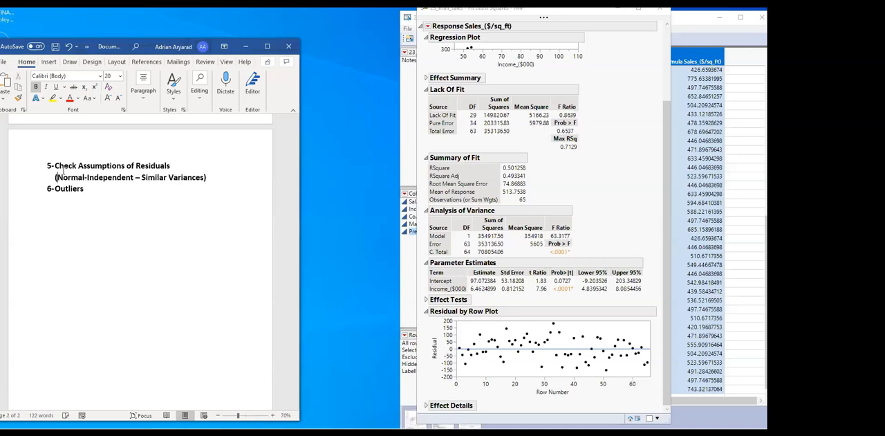
Add a line "Normal: Quantile Plot →" below the residual assumptions in item 5 of the notes
left_click(215, 174)
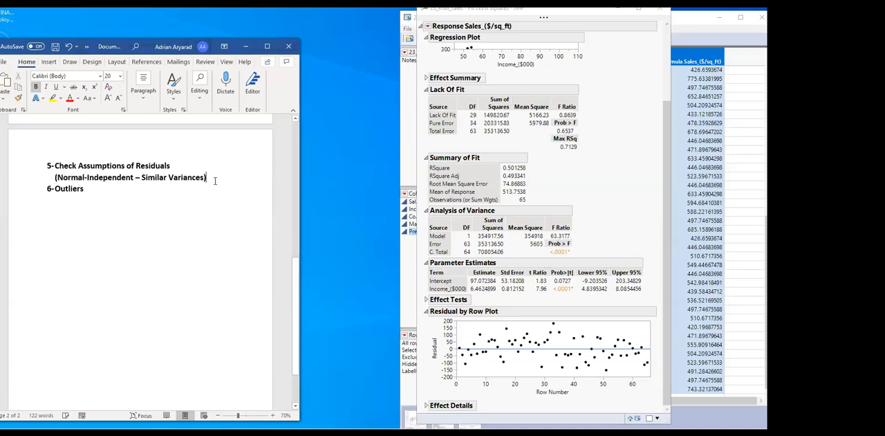
key("Return")
type("Normal")
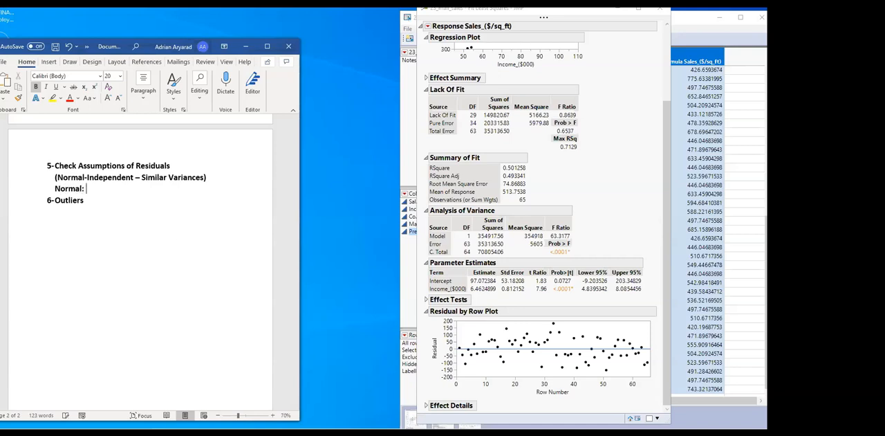
type(": ")
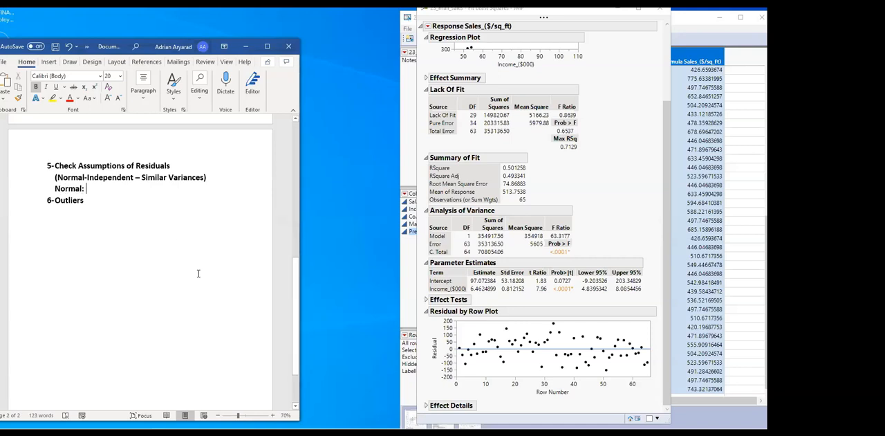
type("Quantile Plot")
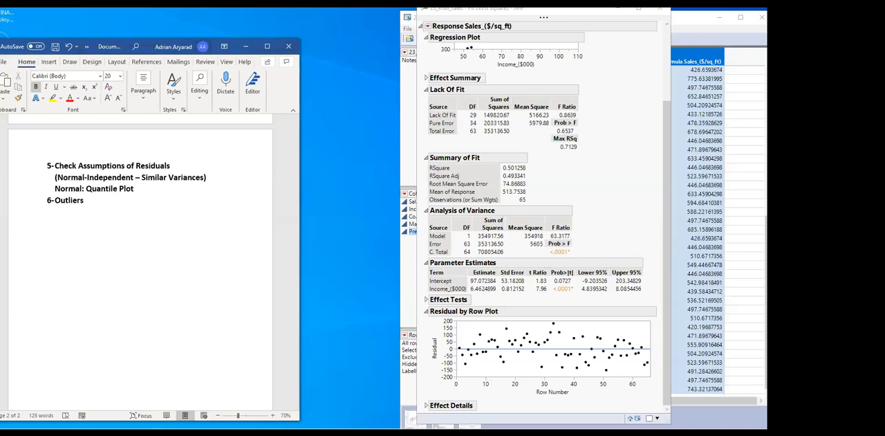
type(" -->")
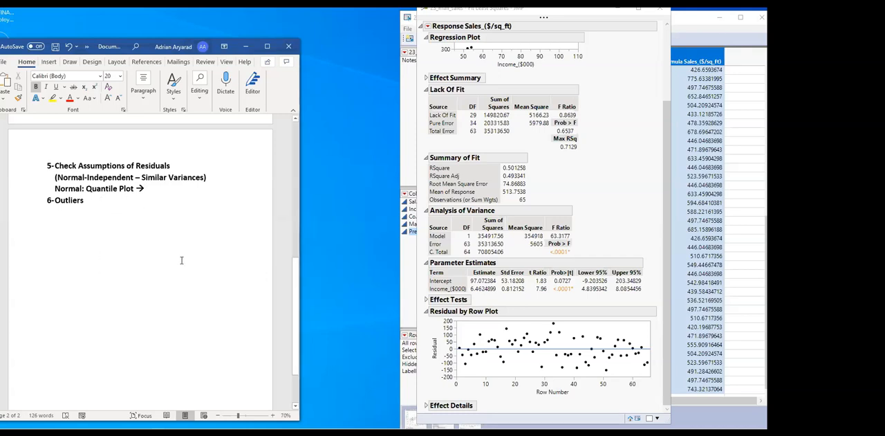
Add a Residual by Normal Quantiles plot to the Fit Least Squares report for Sales_($/sq_ft)
scroll(534, 157, "up", 3)
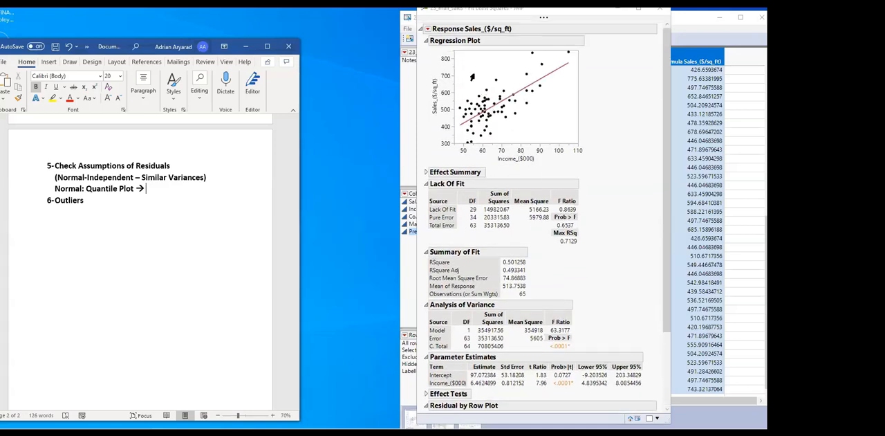
scroll(446, 149, "down", 4)
scroll(446, 149, "up", 4)
left_click(427, 29)
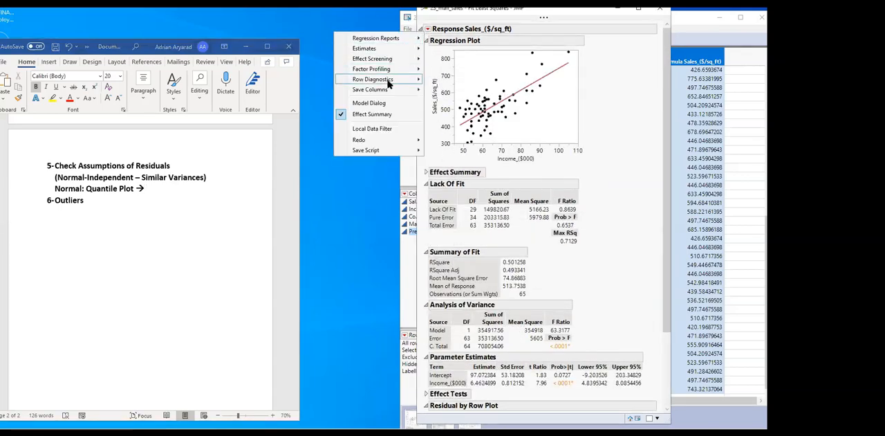
mouse_move(389, 83)
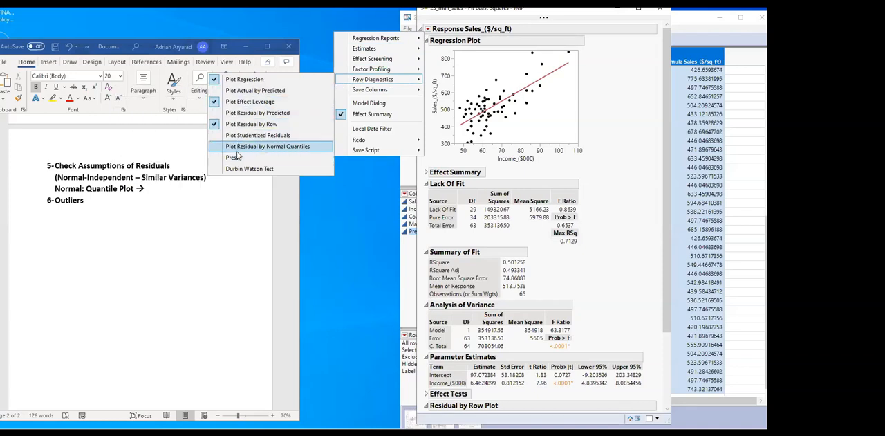
left_click(275, 148)
Enlarge the Residual Normal Quantile Plot in the Bivariate Fit report of Sales_($/sq_ft) by Income_($000)
scroll(620, 213, "down", 3)
scroll(620, 213, "down", 2)
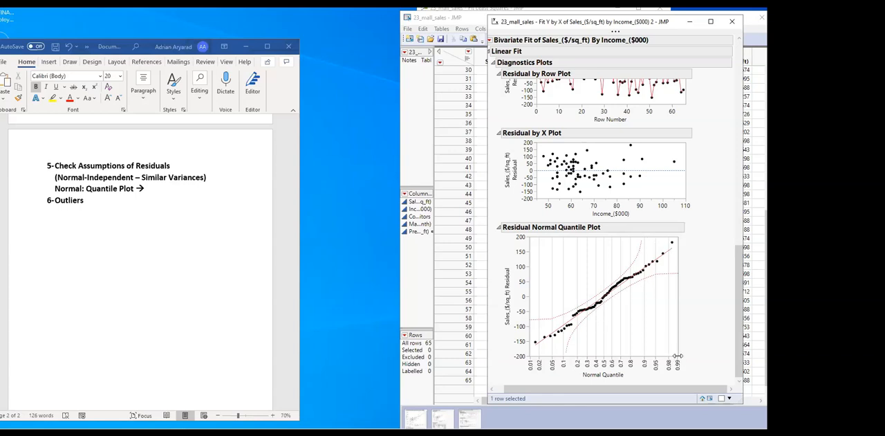
left_click_drag(676, 354, 723, 376)
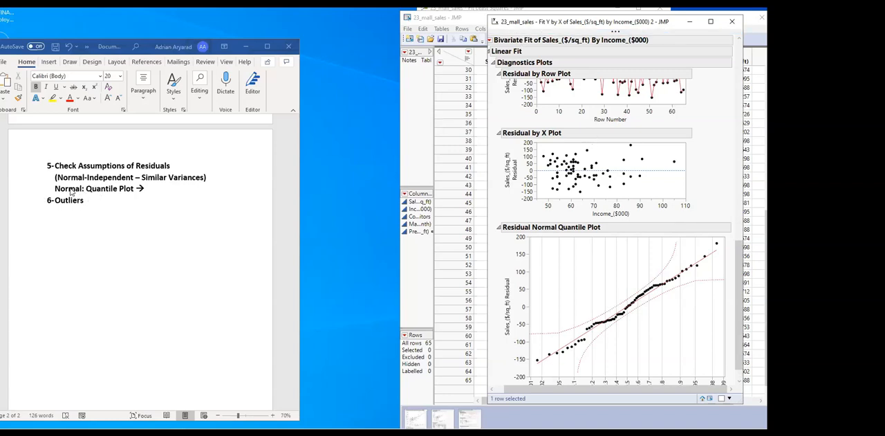
Complete the Normal line of the notes with "Errors are in Range" and start an "Independence:" line below it
left_click(152, 188)
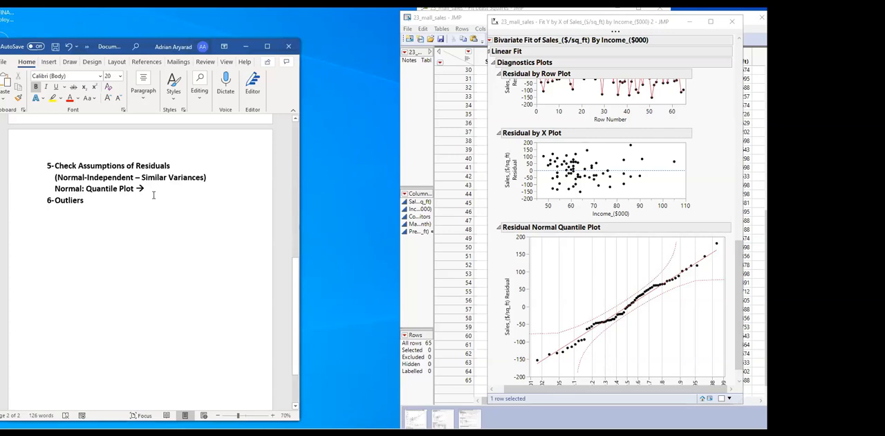
type("Errors")
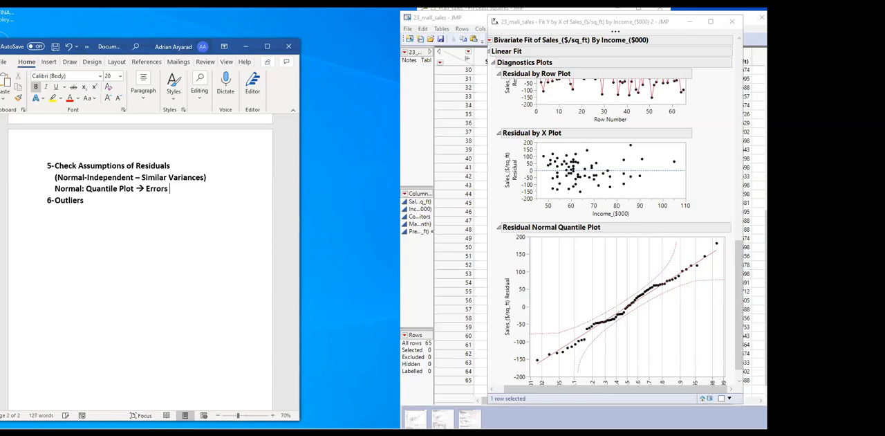
type(" are in Range")
key("Return")
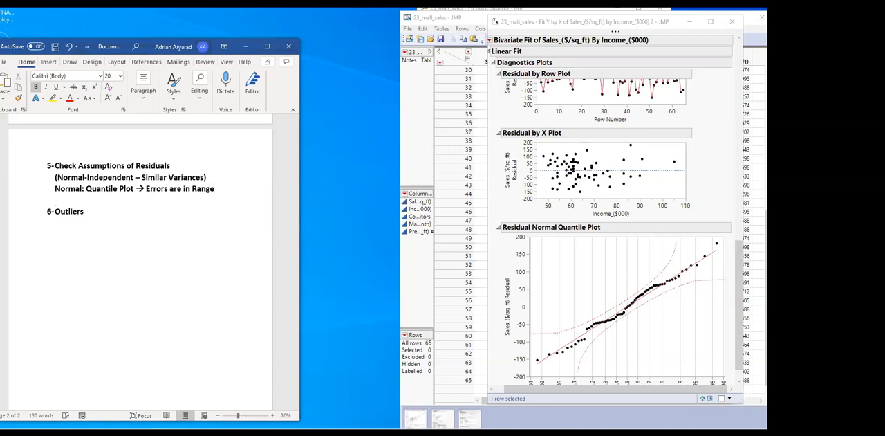
type("Independence:")
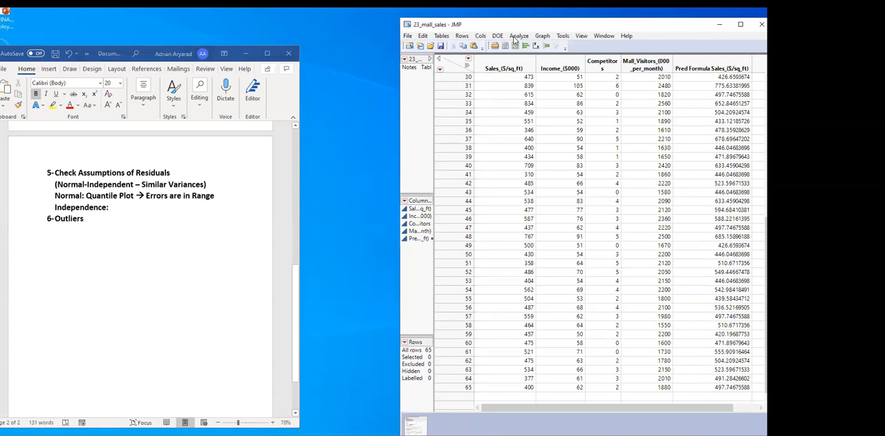
Run Fit Model on the mall sales data with Sales_($/sq_ft) as Y, Income_($000) as the effect, and Minimal Report emphasis
left_click(519, 35)
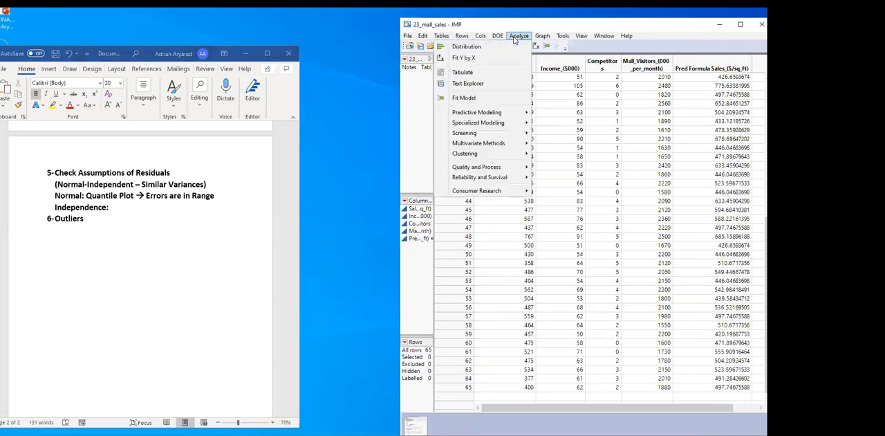
left_click(461, 98)
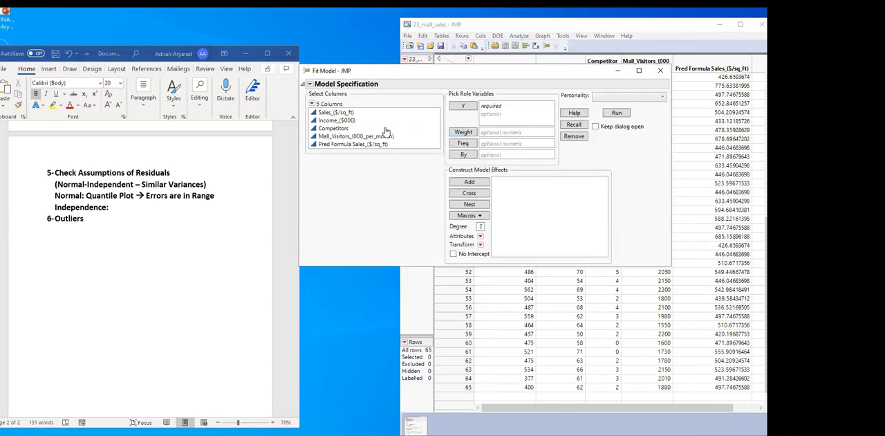
left_click(339, 114)
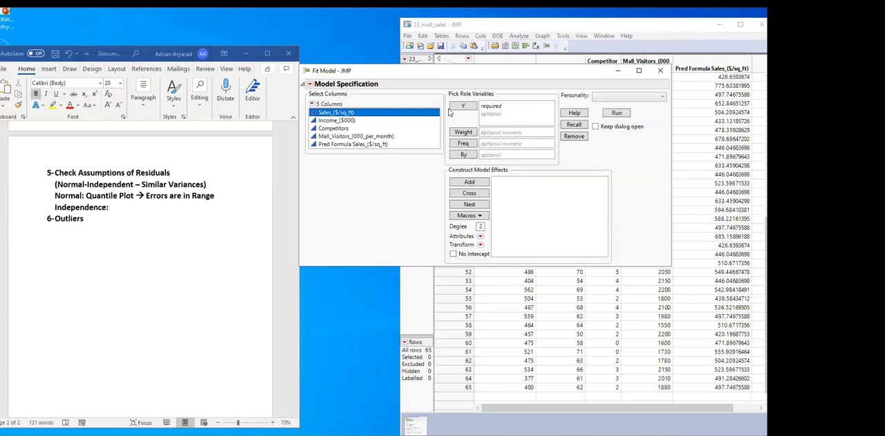
left_click_drag(346, 117, 500, 112)
left_click_drag(344, 121, 511, 197)
left_click(601, 113)
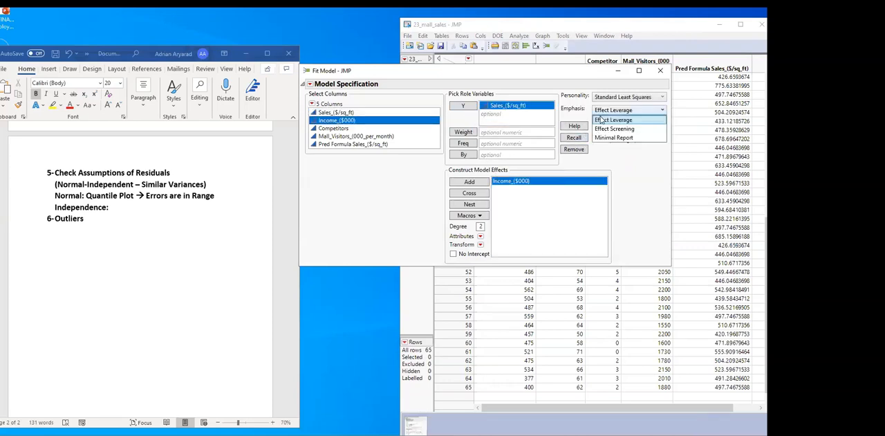
left_click(599, 137)
left_click(609, 127)
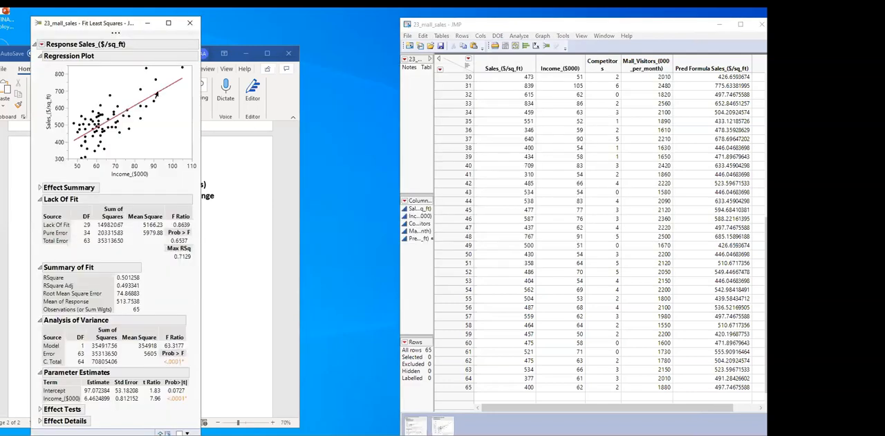
Move the new Fit Least Squares report clear of the Word notes and add the Durbin Watson Test to it
left_click_drag(90, 24, 539, 24)
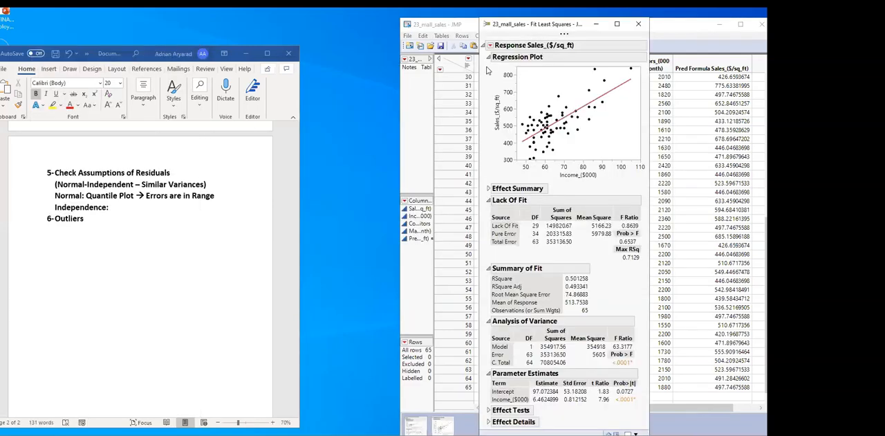
left_click(490, 44)
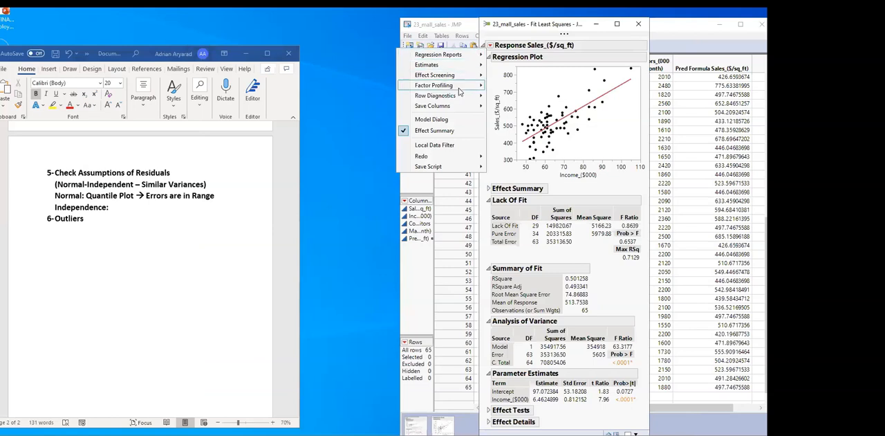
mouse_move(458, 97)
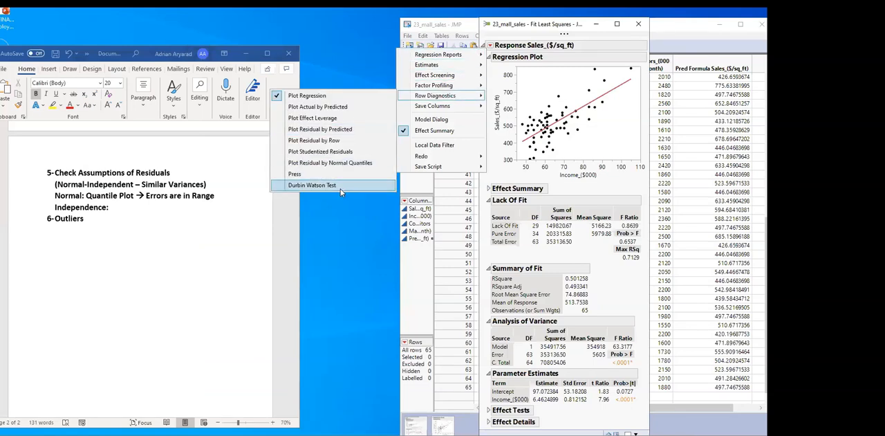
left_click(339, 185)
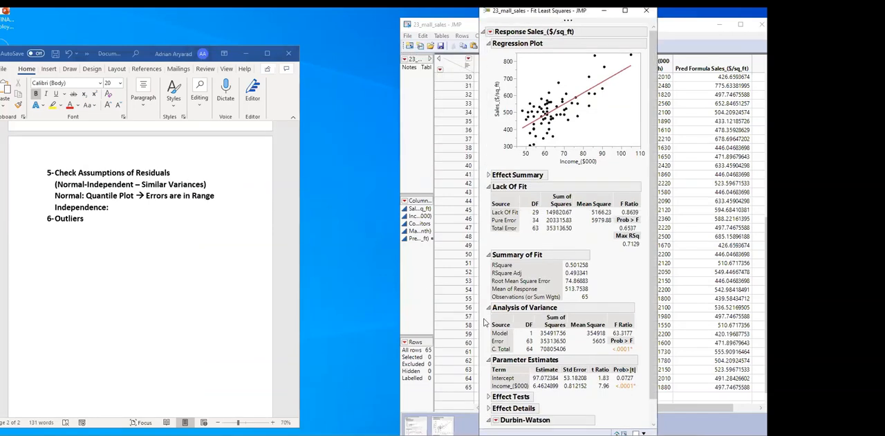
scroll(498, 325, "down", 1)
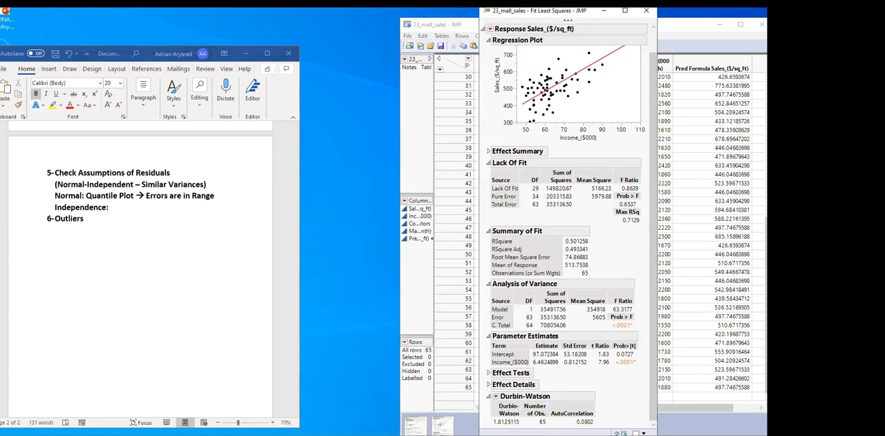
Complete the Independence line of the notes with "D should be close to 2, to be independent or p >= 0.05"
left_click(123, 208)
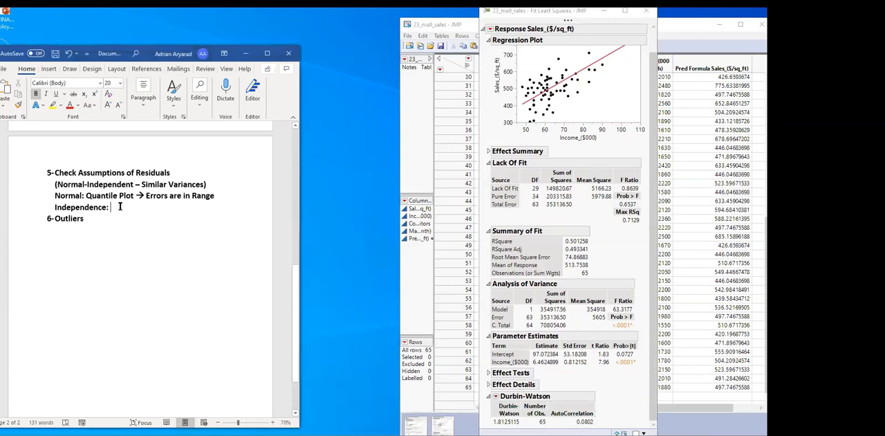
type("D")
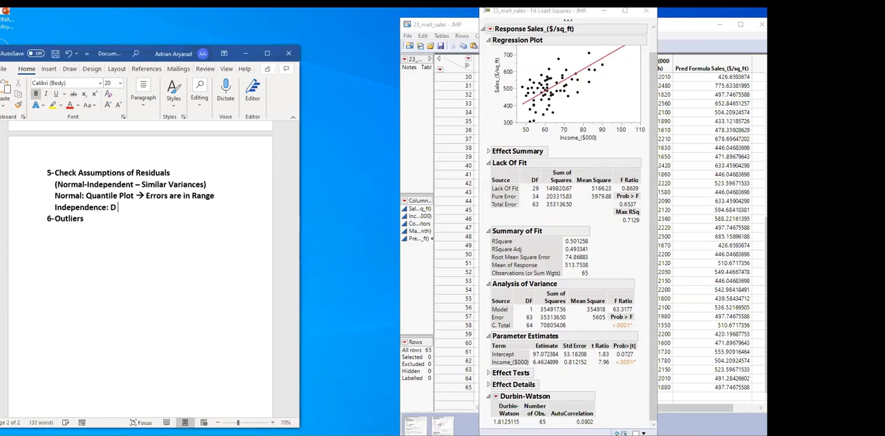
type(" should be close to ")
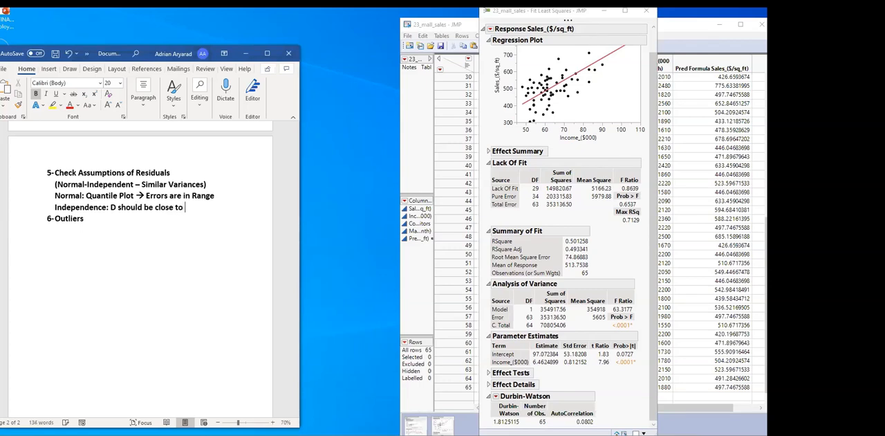
type("2, to be indepe")
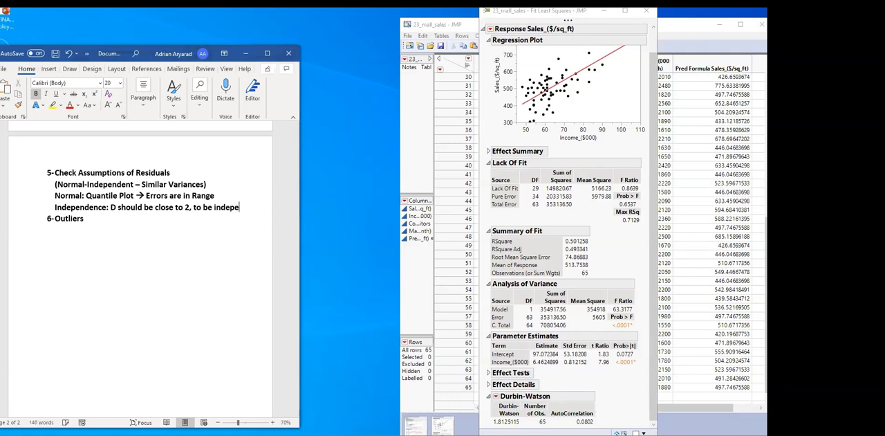
type("ndenc")
key("BackSpace")
type("t or ")
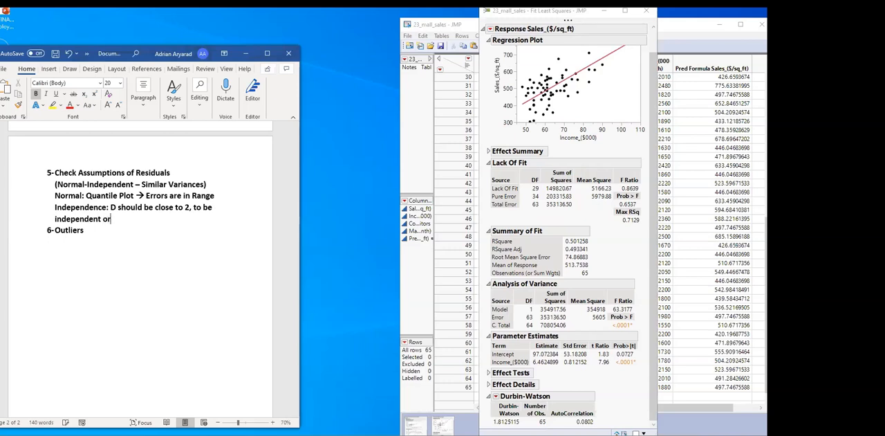
type("p >= 0.05")
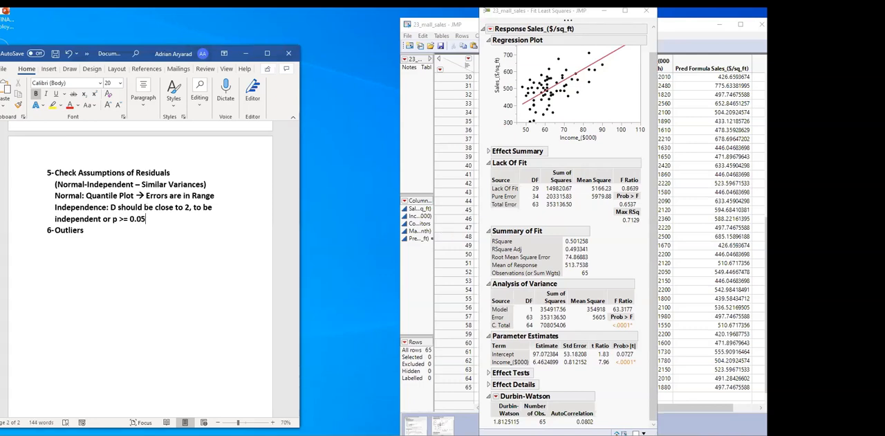
Display the Durbin-Watson p-value (Prob<DW) in the report and highlight the "p >= 0.05" criterion in the notes
left_click(495, 397)
left_click(450, 405)
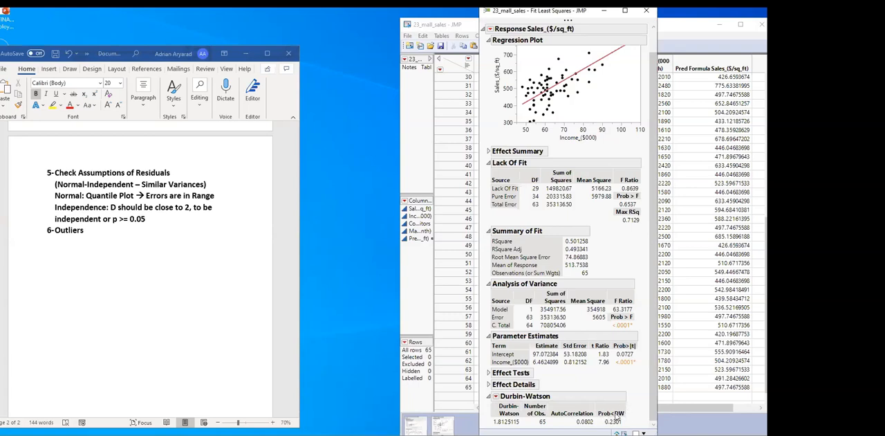
left_click(115, 222)
left_click_drag(114, 219, 147, 220)
Append an arrow and "Independent Residuals" after "p >= 0.05" in the Independence line of the notes
left_click(154, 220)
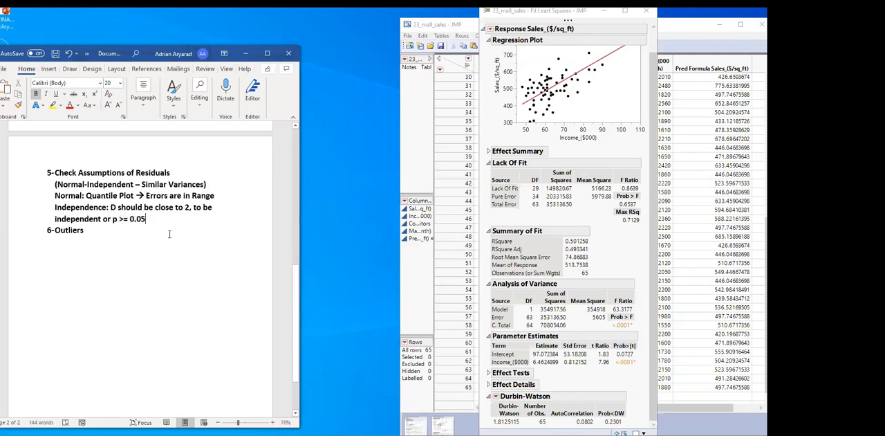
type("==> Indepn")
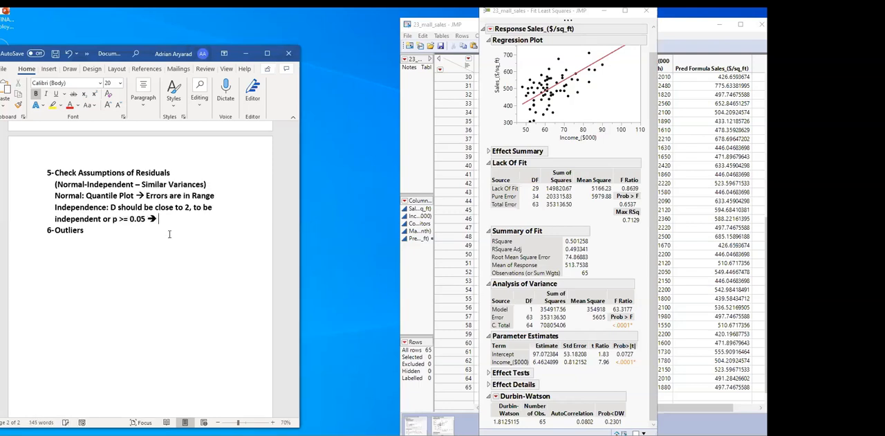
type("depndent Residuals")
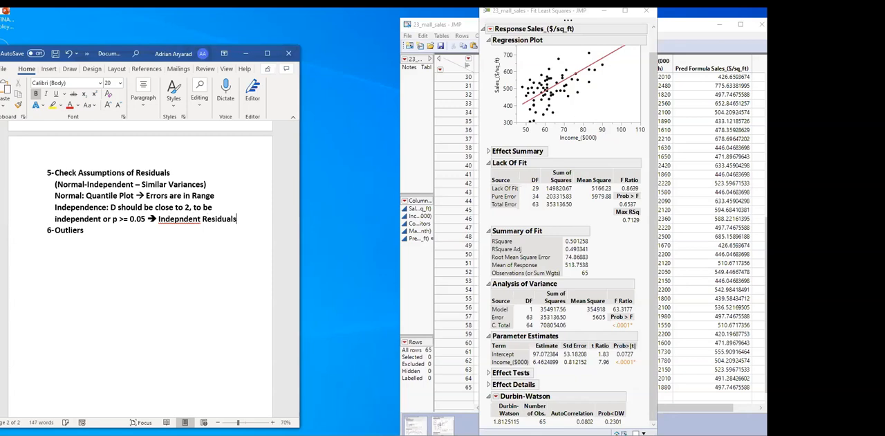
left_click(177, 219)
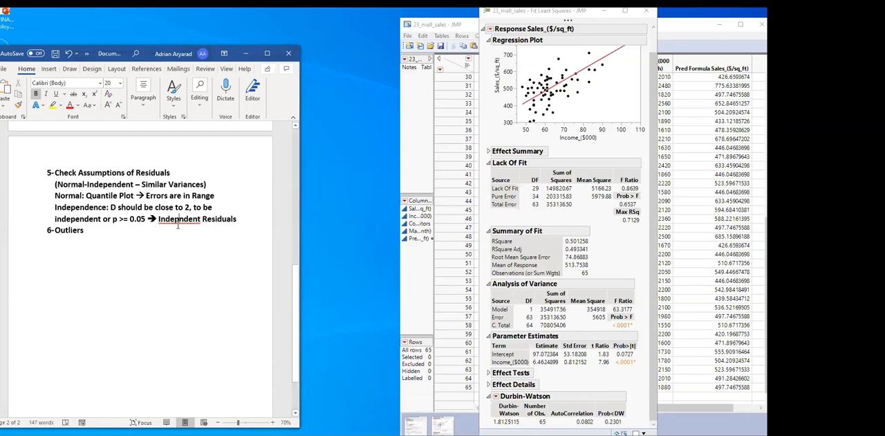
type("e")
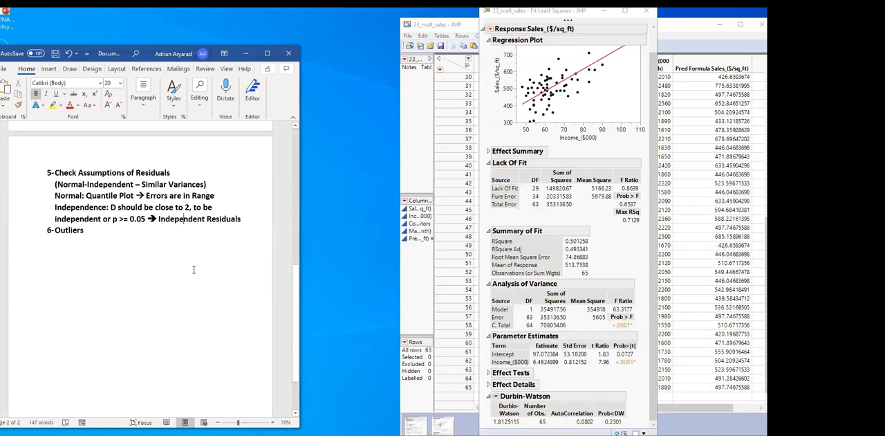
Add a new line "Homoscedastic Residuals ()" below the Independence line of the notes
left_click_drag(56, 195, 205, 195)
left_click(85, 207)
left_click_drag(54, 206, 242, 228)
left_click(243, 226)
key("Return")
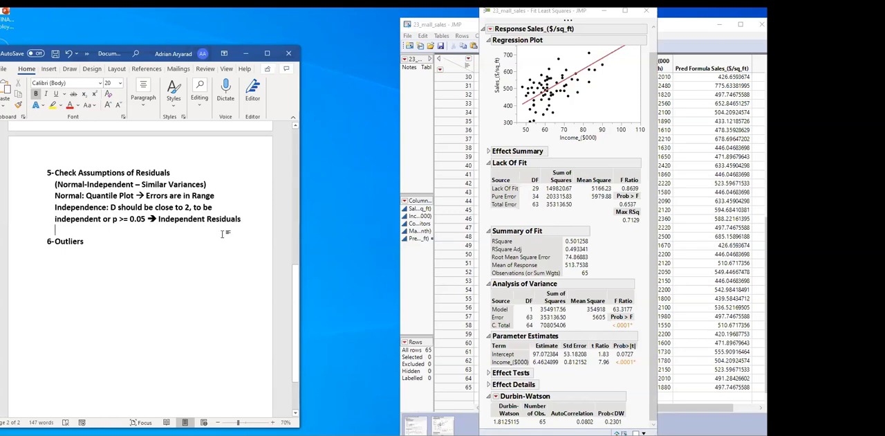
type("H")
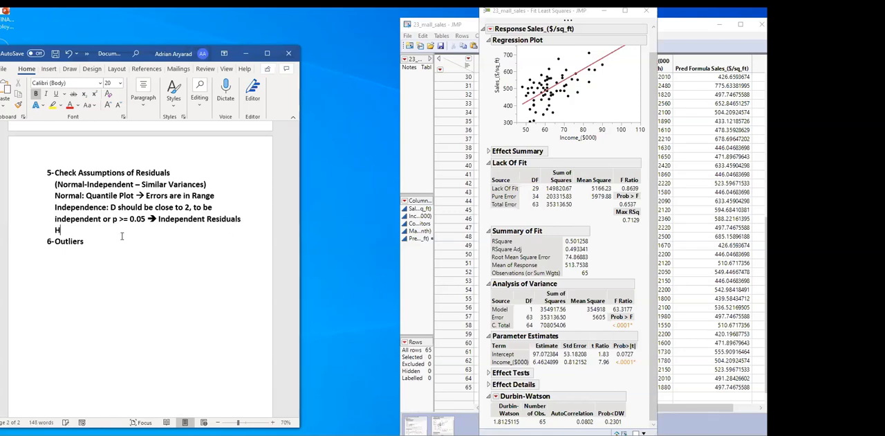
type("omoscedas")
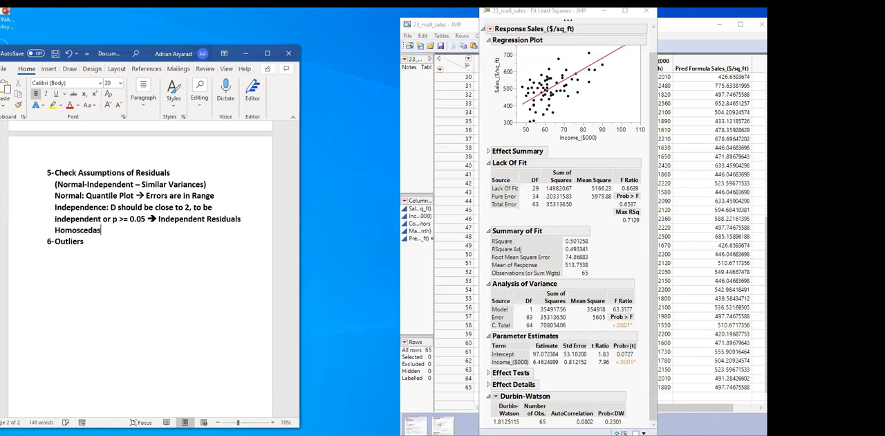
type("tic Residuals ()")
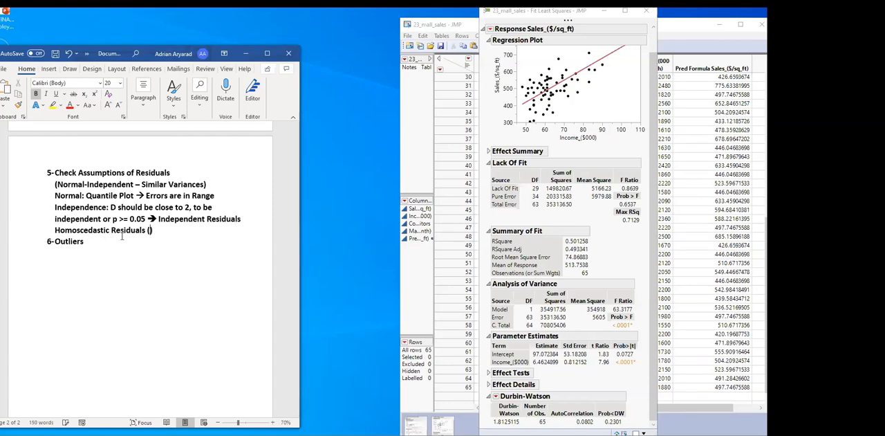
Prefix the Normal, Independence and Homoscedastic lines with "-" and fill the empty parentheses with "Similar Variances"
left_click(54, 209)
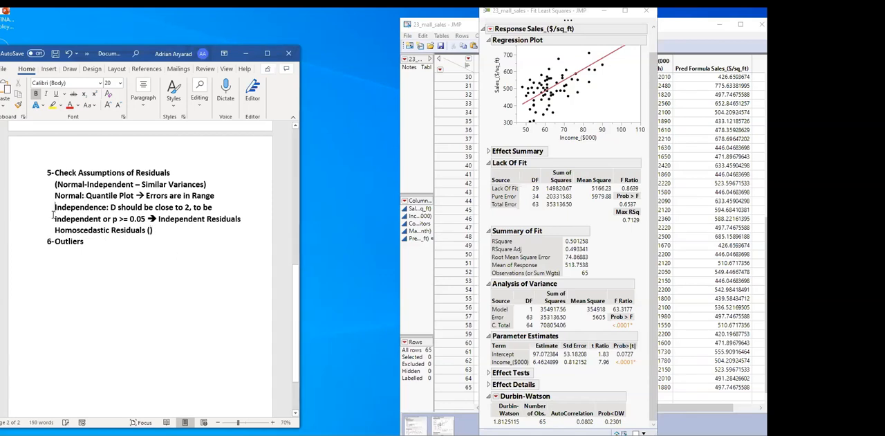
left_click(54, 195)
type("-")
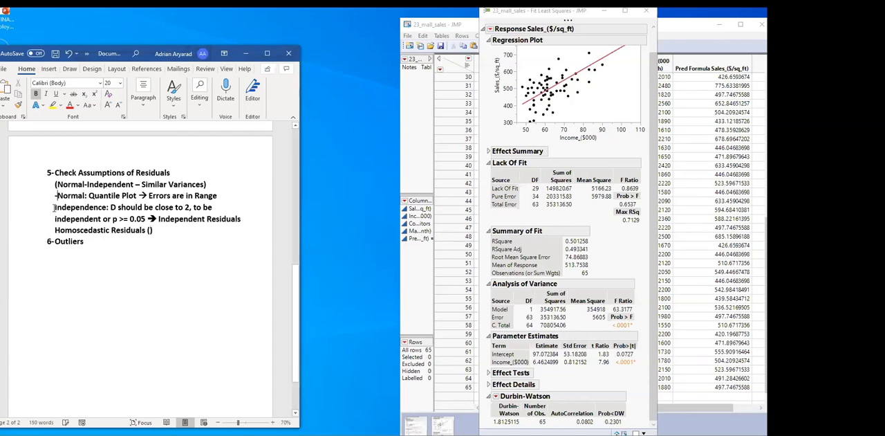
type("-")
left_click(54, 230)
type("-")
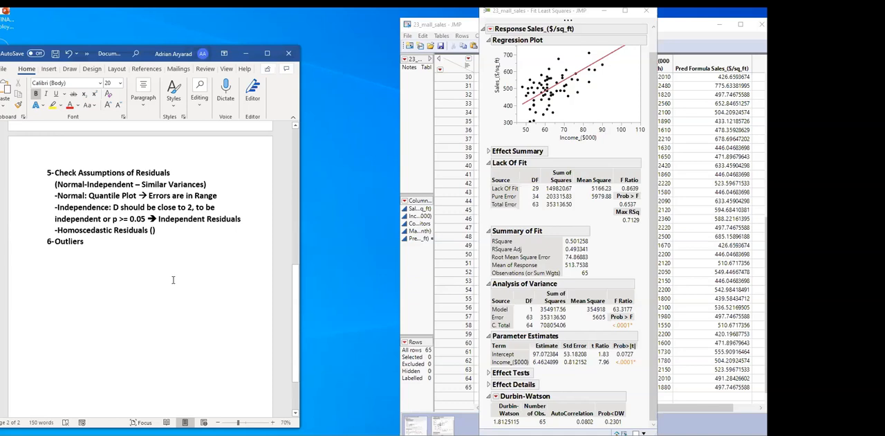
type("Similar Va")
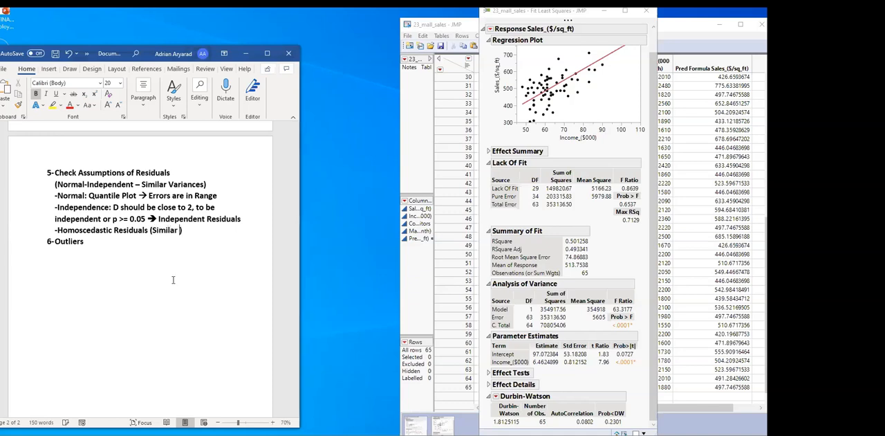
type("riances")
Add the Plot Residual by Row diagnostic to the Fit Least Squares report in JMP
scroll(567, 216, "up", 1)
left_click(490, 32)
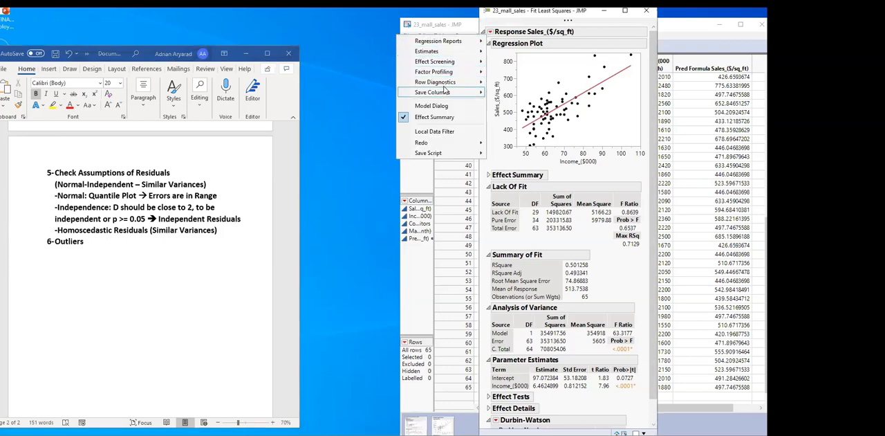
mouse_move(443, 87)
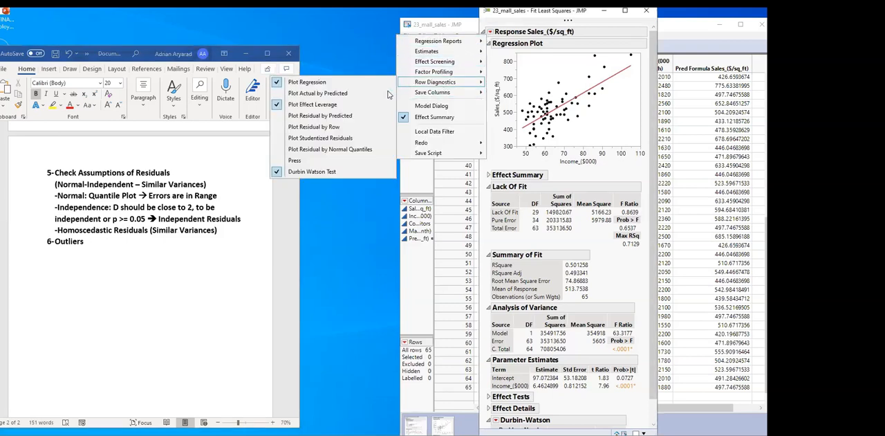
left_click(323, 129)
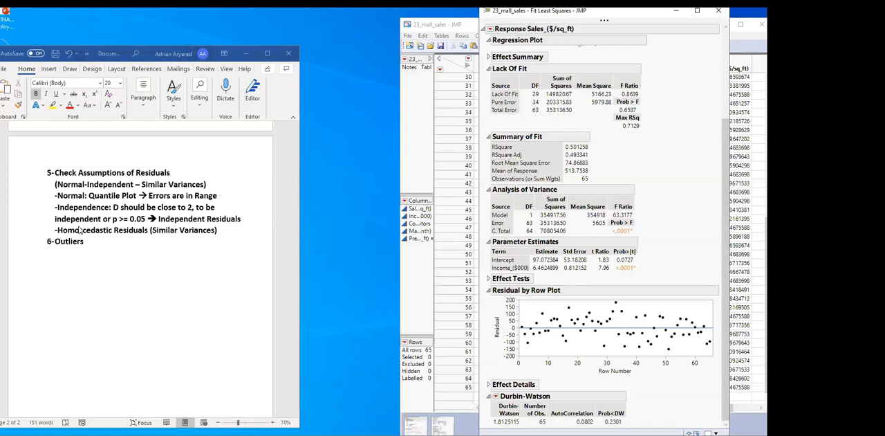
Extend the Homoscedastic Residuals line in the Word notes with "→ Check Residual Plot by X values"
left_click(240, 223)
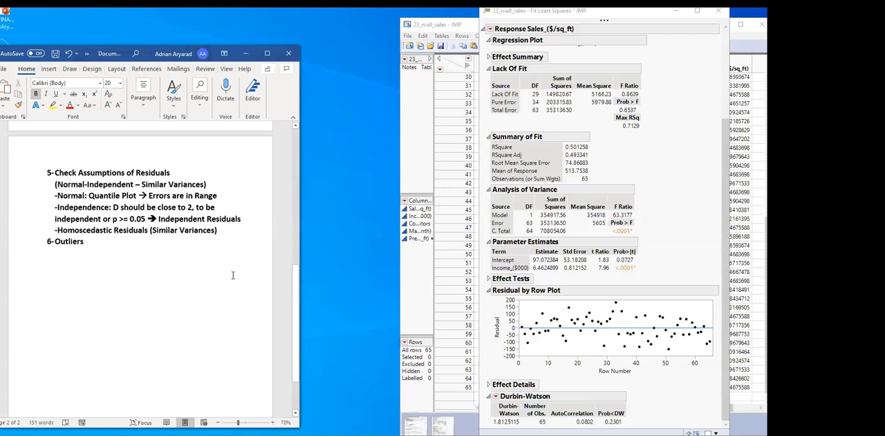
key("Down")
type("→ Check Resid")
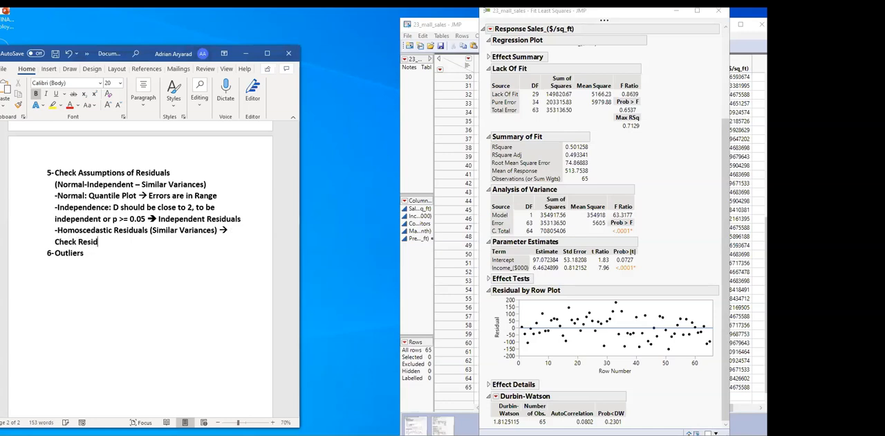
type("ual Plot ")
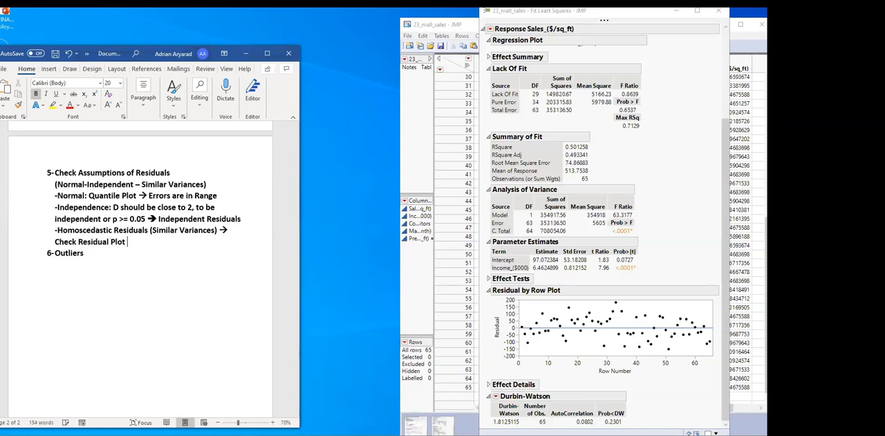
type("by X values")
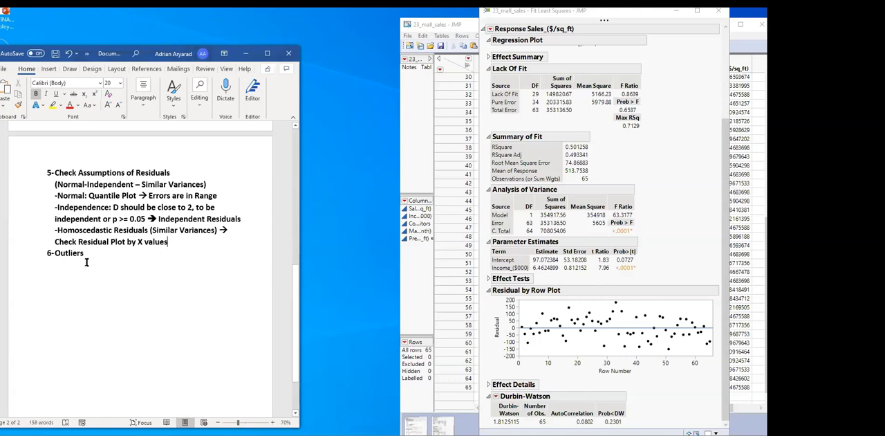
For the Outliers item, run Fit Y by X in JMP with Sales_($/sq_ft) as Y and Income_($000) as X
left_click(30, 253)
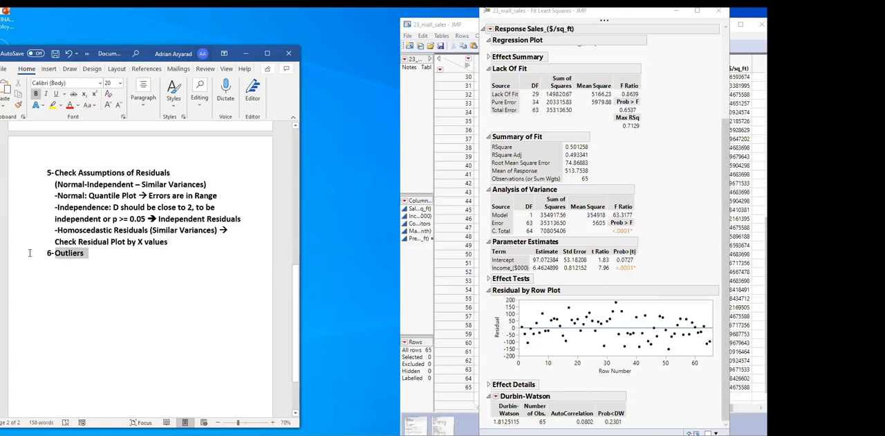
left_click(671, 174)
scroll(667, 214, "up", 4)
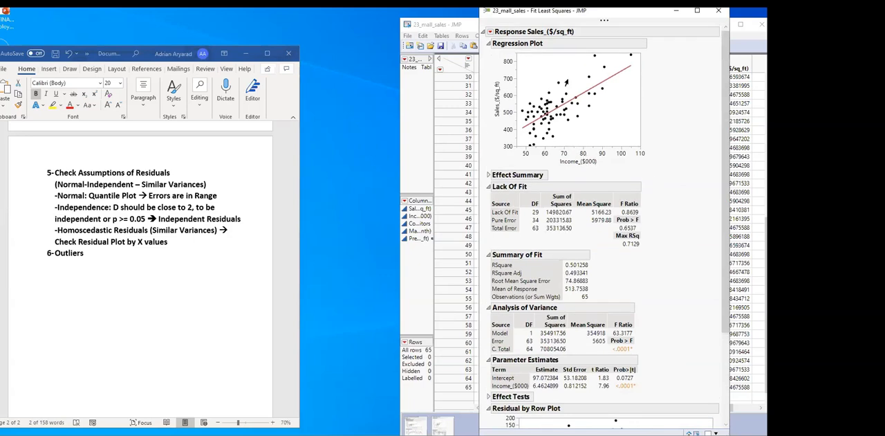
left_click(518, 35)
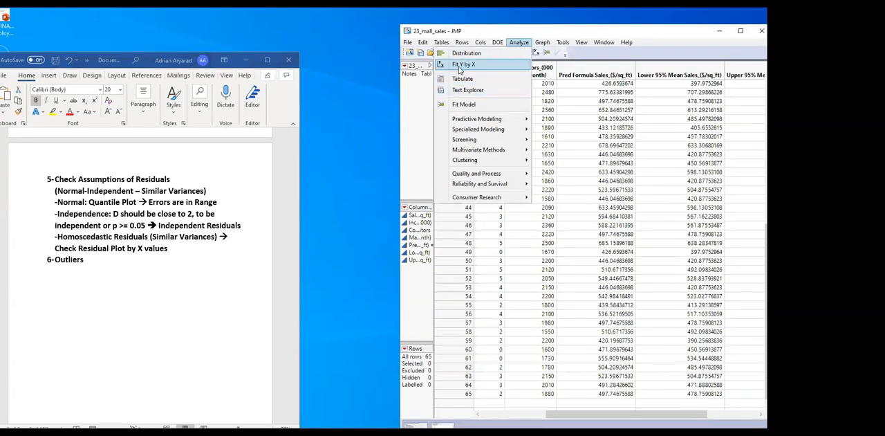
left_click(459, 67)
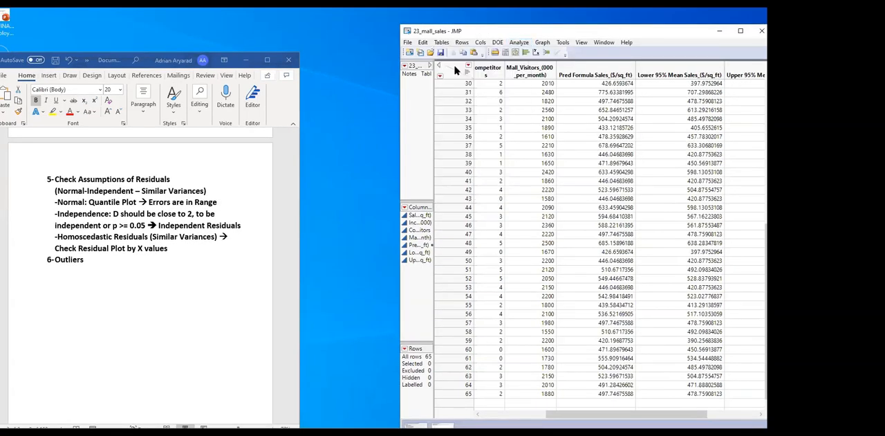
left_click_drag(461, 94, 630, 128)
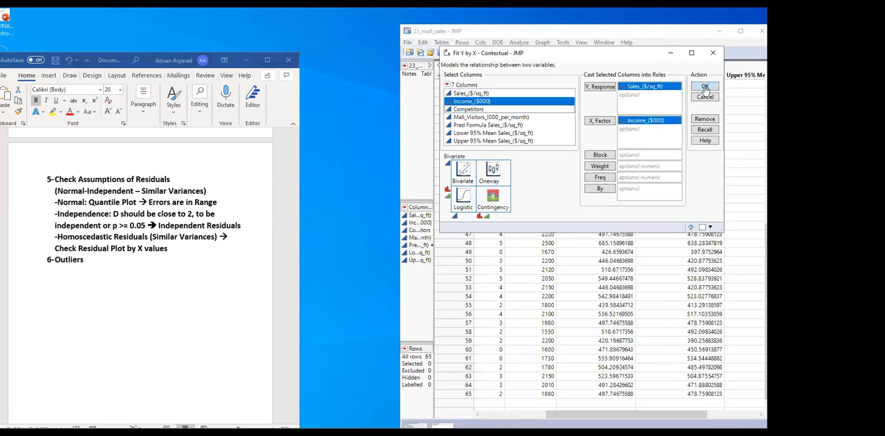
left_click(704, 87)
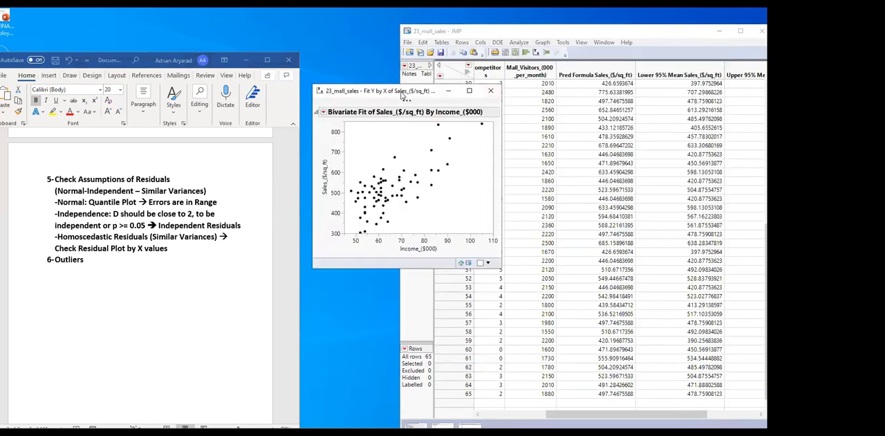
Move the new bivariate report over the data table and fit a straight line to its scatterplot
left_click_drag(404, 95, 604, 35)
left_click(524, 53)
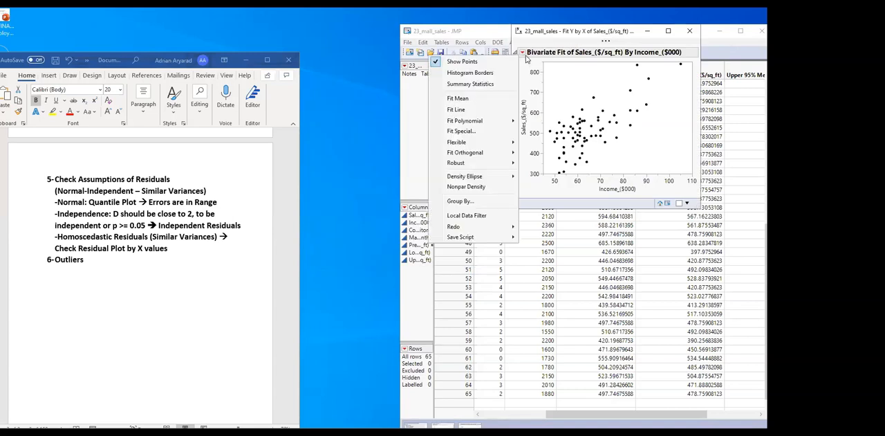
left_click(457, 109)
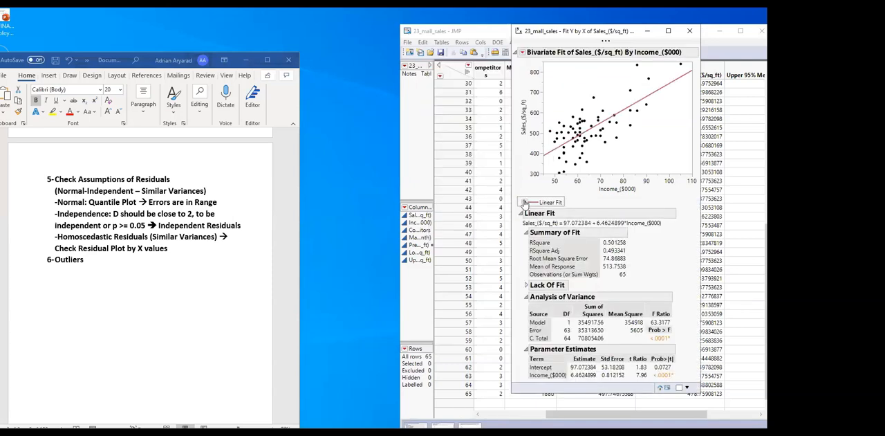
Show the confidence curves for both the fit and individual predictions on the linear fit
left_click(524, 202)
left_click(461, 222)
left_click(525, 202)
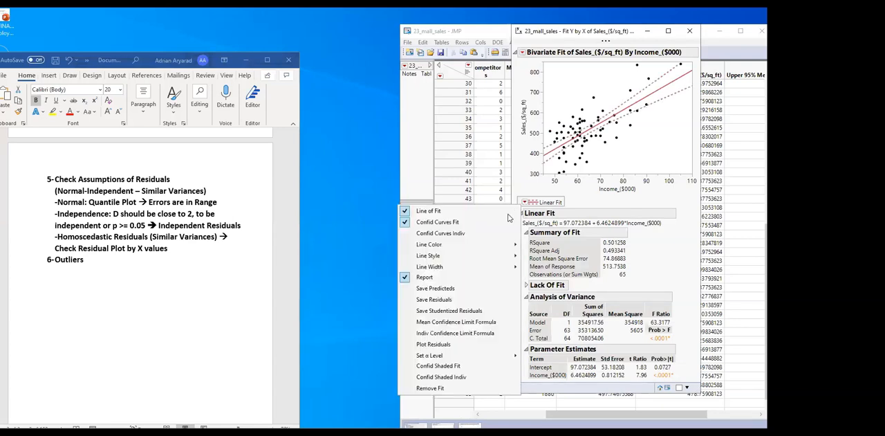
left_click(450, 233)
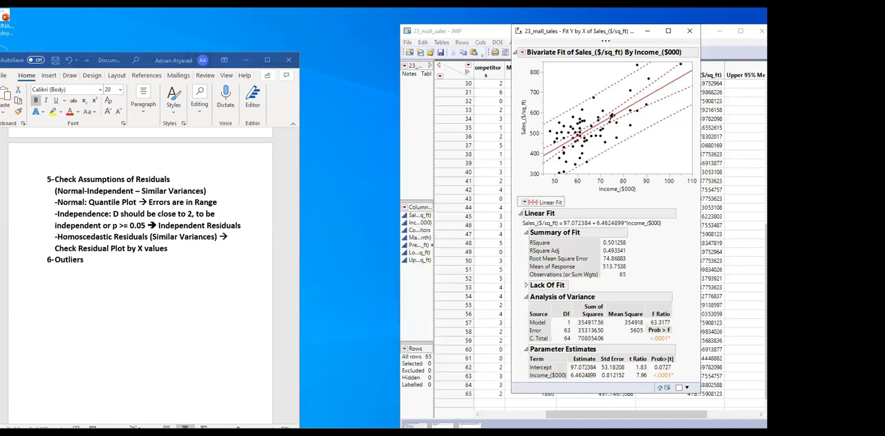
Widen the bivariate report window and enlarge the scatterplot to inspect points outside the individual confidence curves for outliers
left_click_drag(609, 31, 476, 28)
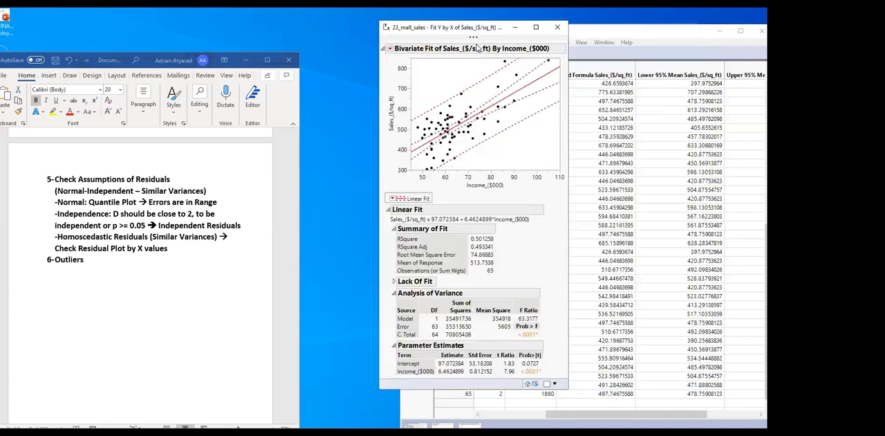
left_click_drag(568, 97, 750, 104)
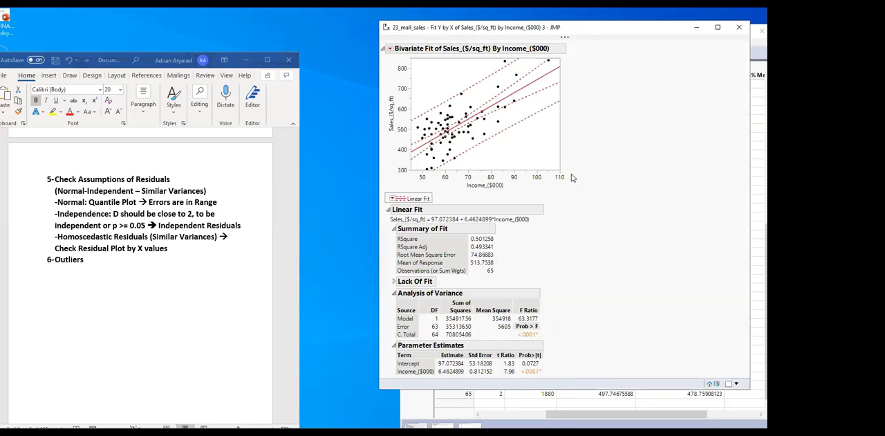
left_click_drag(564, 171, 699, 242)
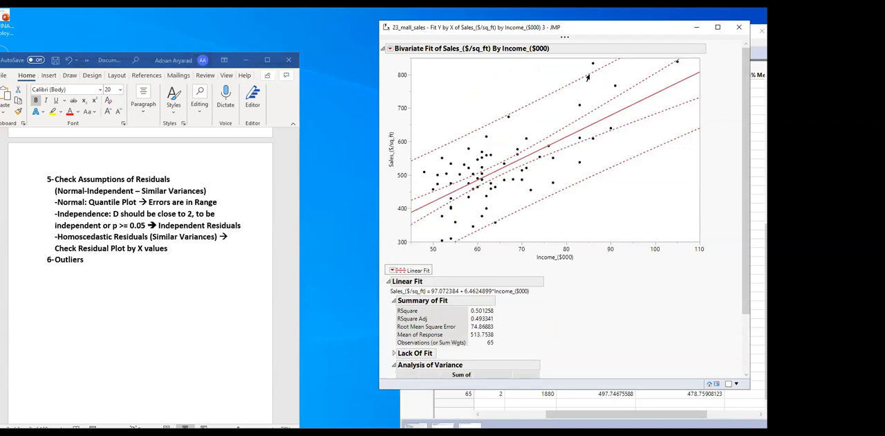
mouse_move(590, 68)
mouse_move(494, 226)
left_click_drag(698, 242, 742, 322)
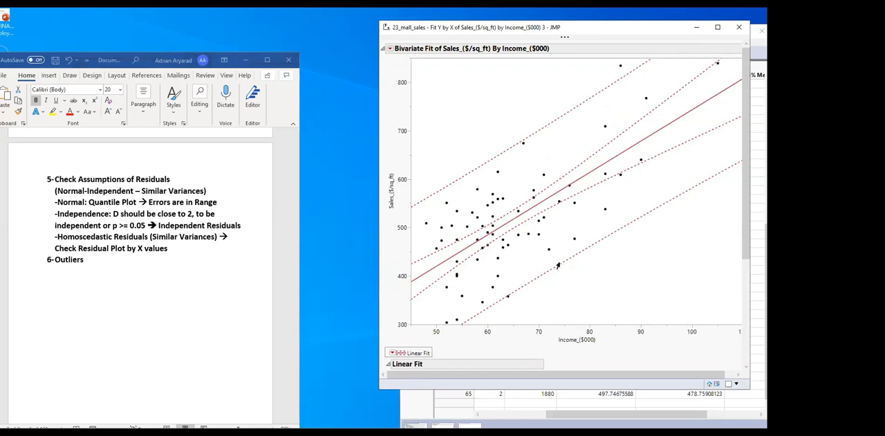
scroll(563, 271, "down", 1)
scroll(588, 256, "up", 1)
Minimize the bivariate report and run a Multivariate analysis with Sales_($/sq_ft) and Income_($000) as the Y columns
left_click_drag(636, 29, 612, 67)
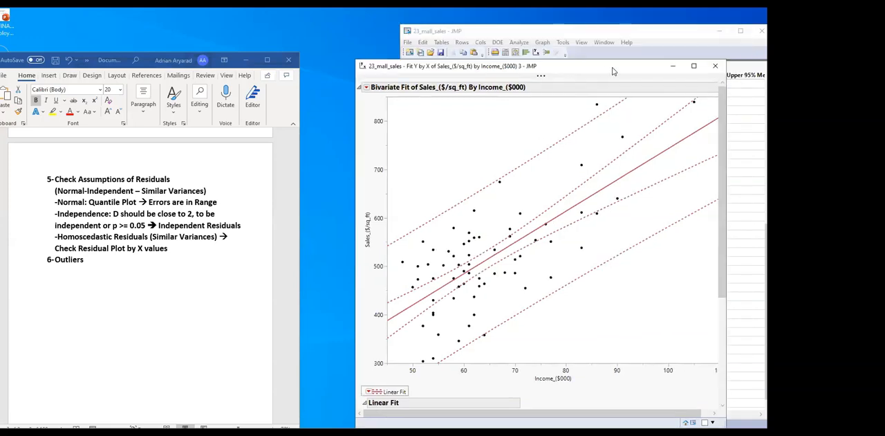
left_click(673, 66)
left_click(518, 43)
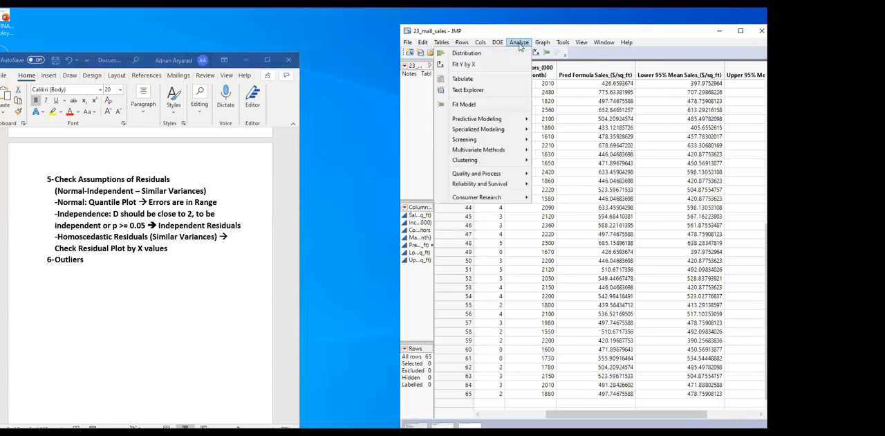
mouse_move(465, 153)
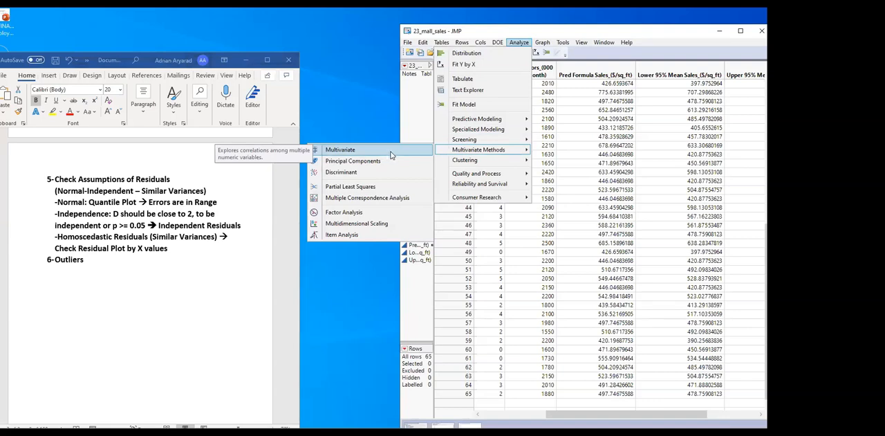
left_click(392, 153)
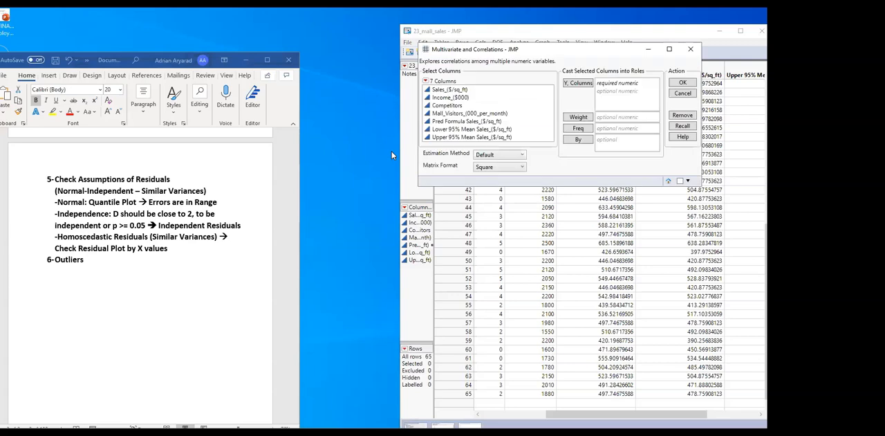
double_click(446, 92)
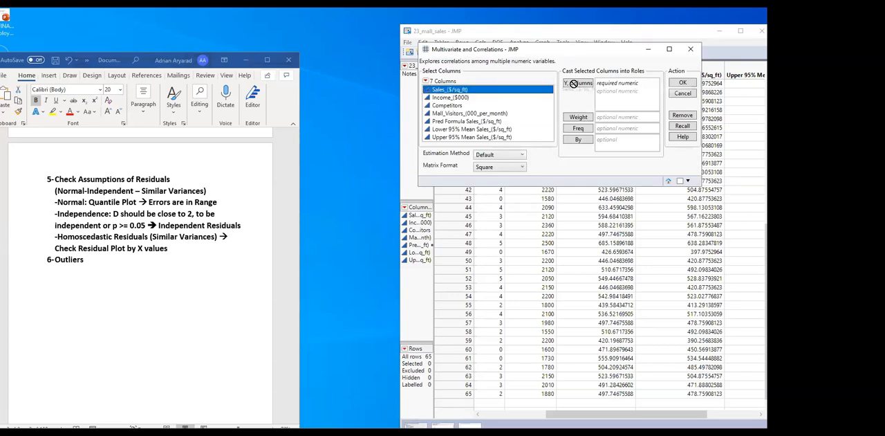
left_click_drag(459, 97, 616, 97)
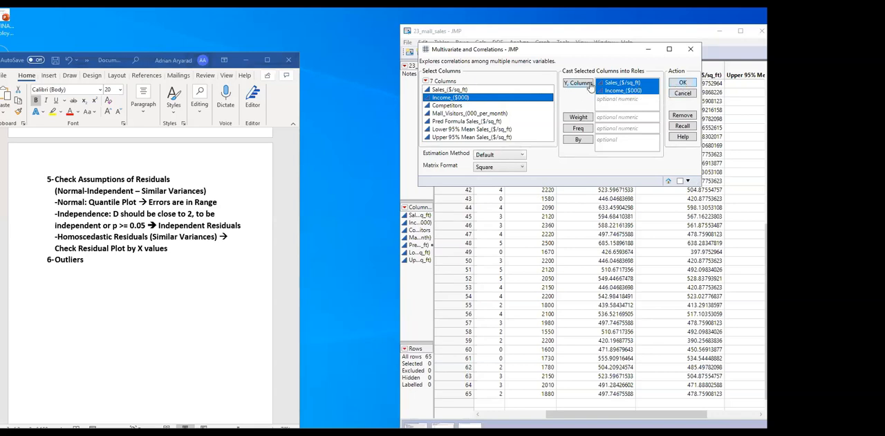
left_click(683, 83)
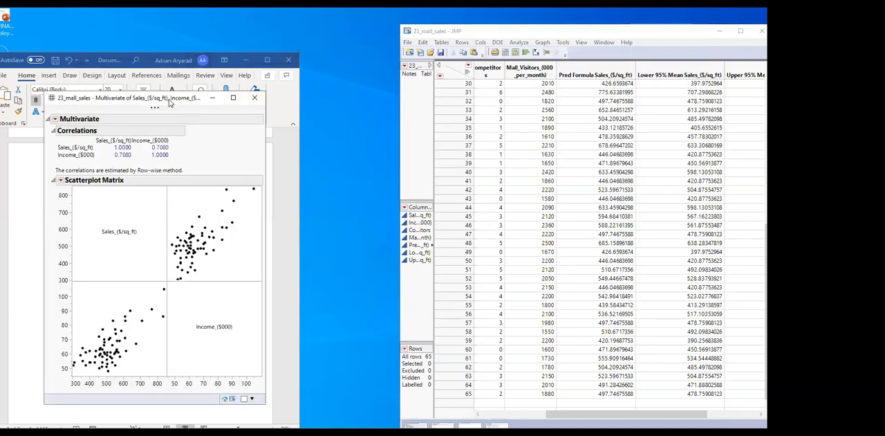
Move the multivariate report over the data table and add the Mahalanobis Distances outlier analysis to it
left_click_drag(170, 102, 593, 63)
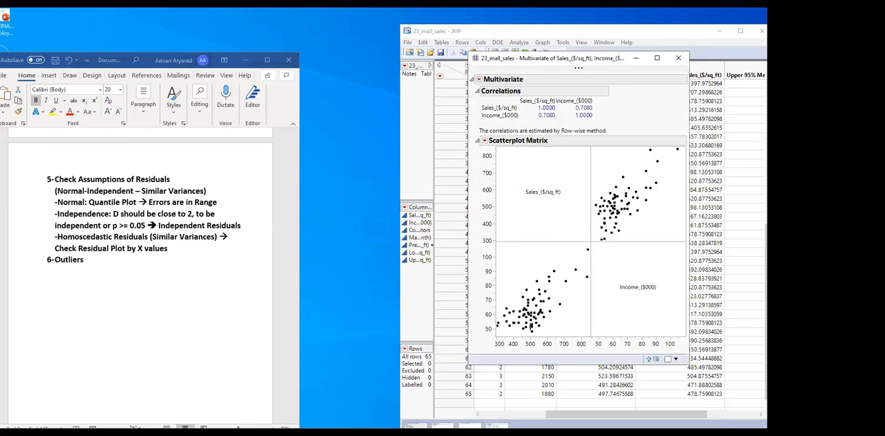
left_click(478, 80)
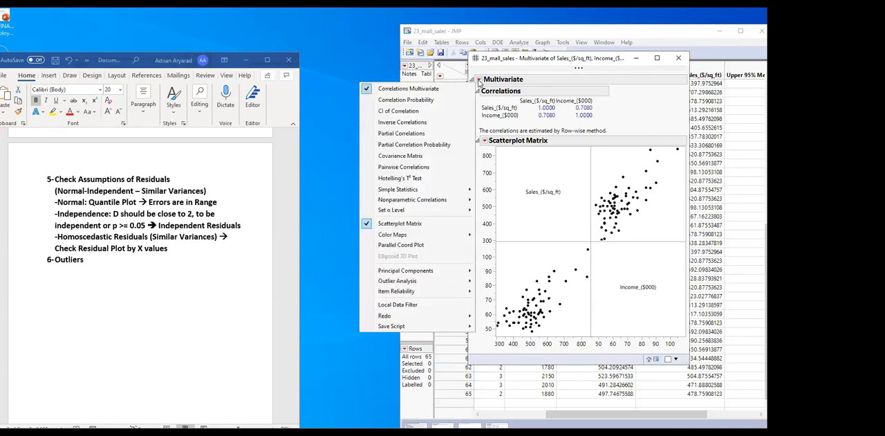
mouse_move(431, 283)
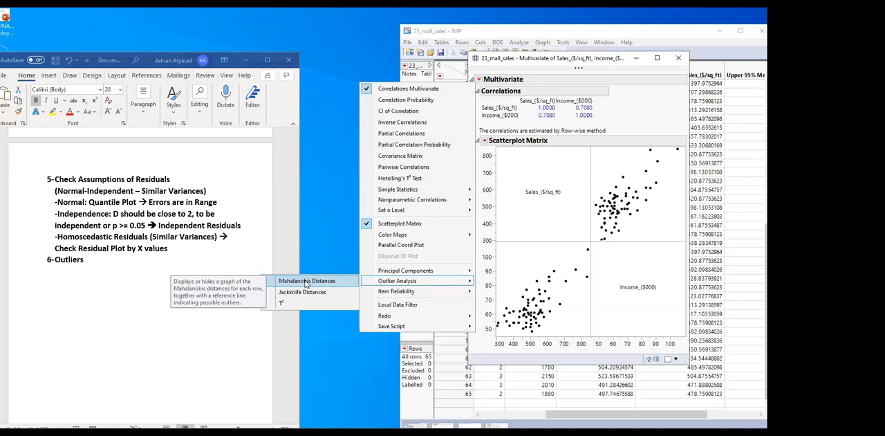
left_click(305, 282)
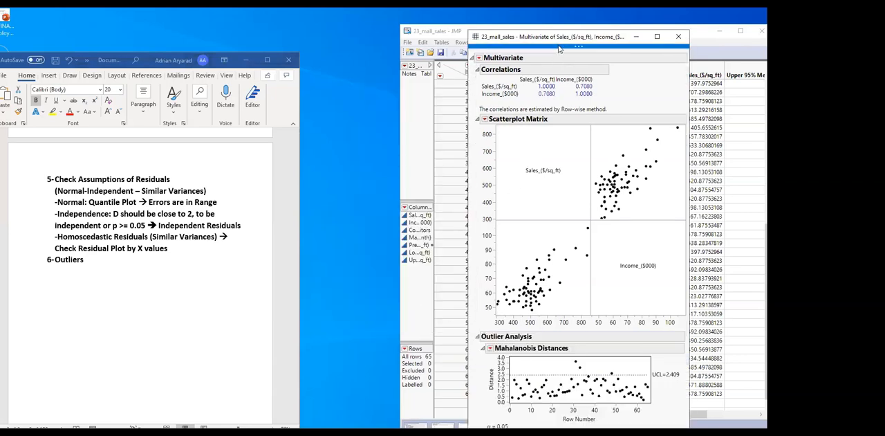
Reposition and widen the multivariate report window, and enlarge the Mahalanobis Distances plot to inspect points above the UCL line
left_click_drag(559, 37, 453, 16)
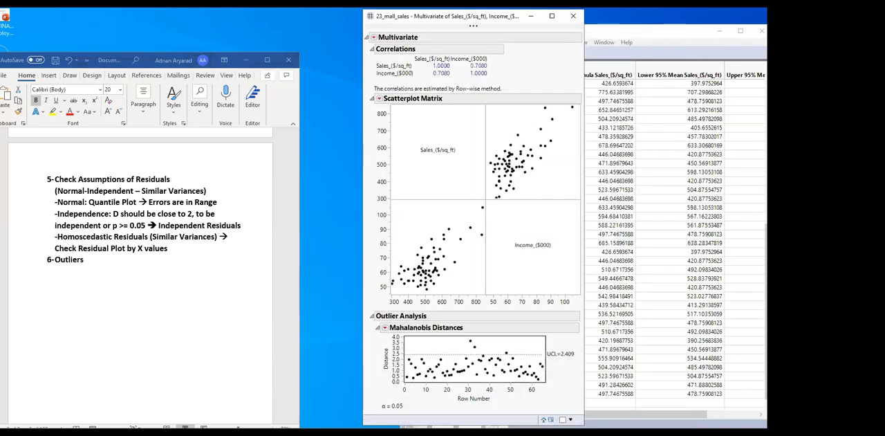
left_click_drag(583, 424, 741, 426)
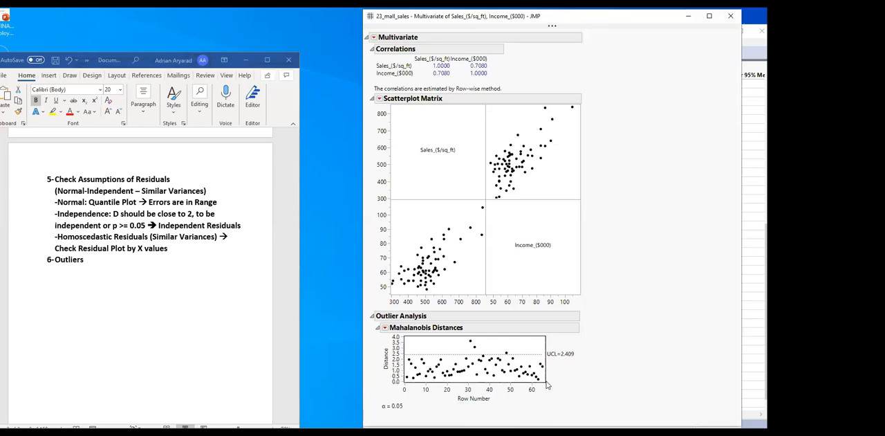
left_click_drag(547, 383, 719, 408)
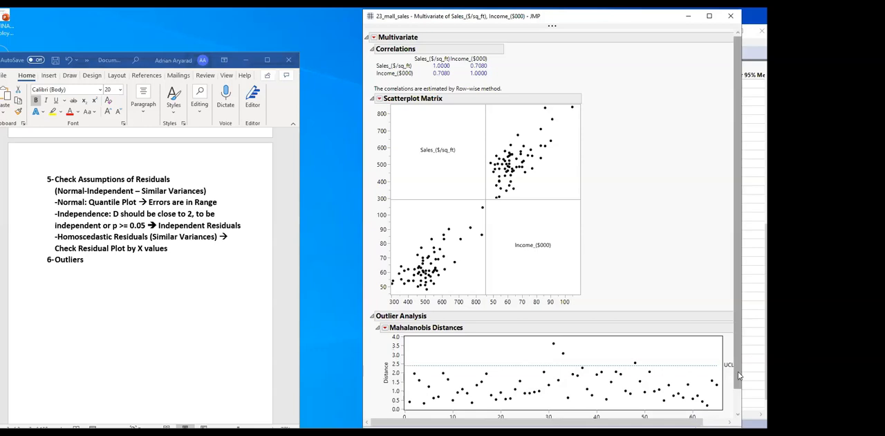
left_click_drag(742, 369, 762, 369)
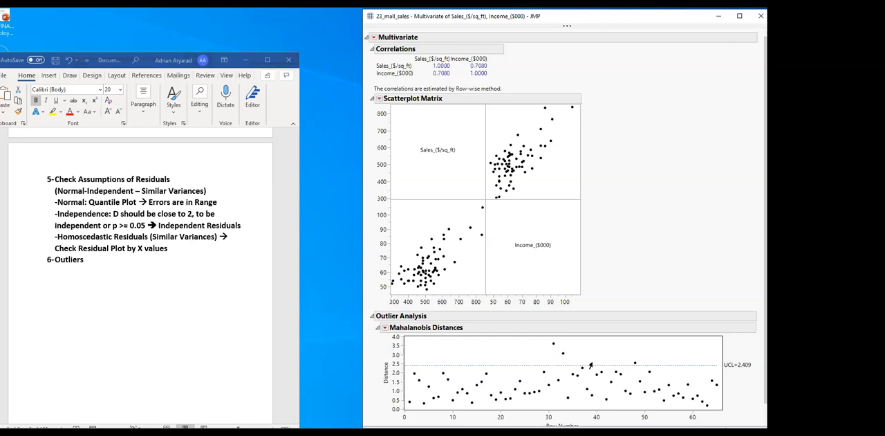
In the Word notes, append "(Mahalanobis Test or )" to item 6, Outliers
left_click(92, 261)
type("(")
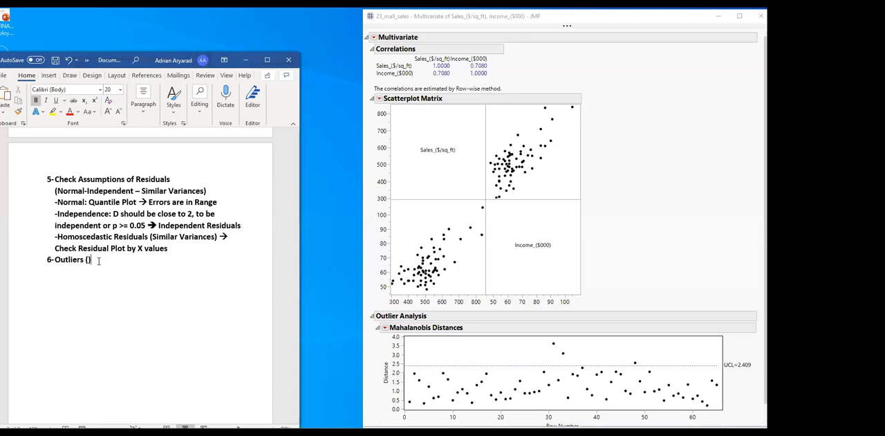
type("Mahalano")
type("bi")
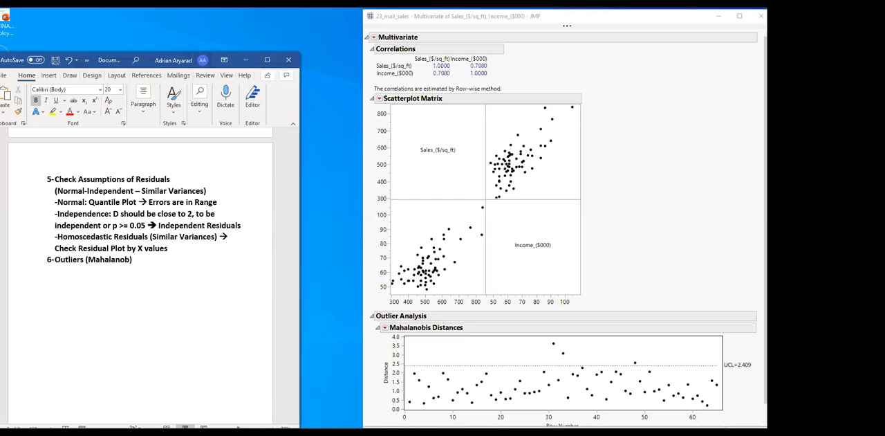
type("s Test ot")
key("BackSpace")
type("r")
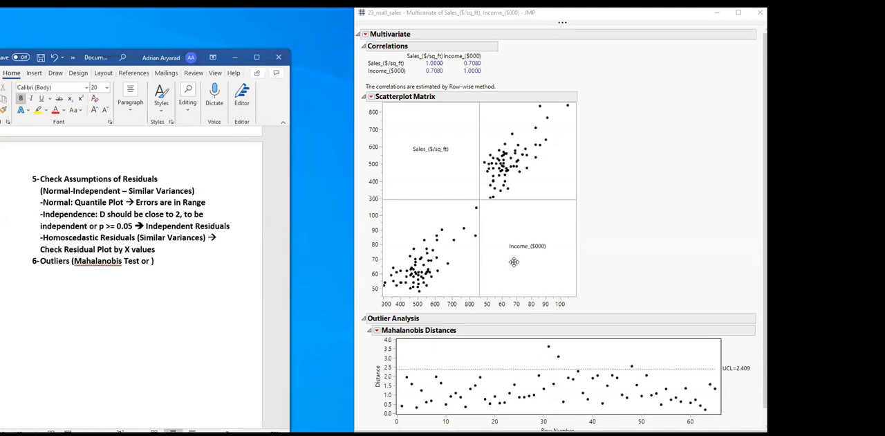
Extend the Outliers item after the parentheses with "– Confidence Curve" followed by "Individual or Mean"
left_click(182, 274)
type("- Confidence Curve")
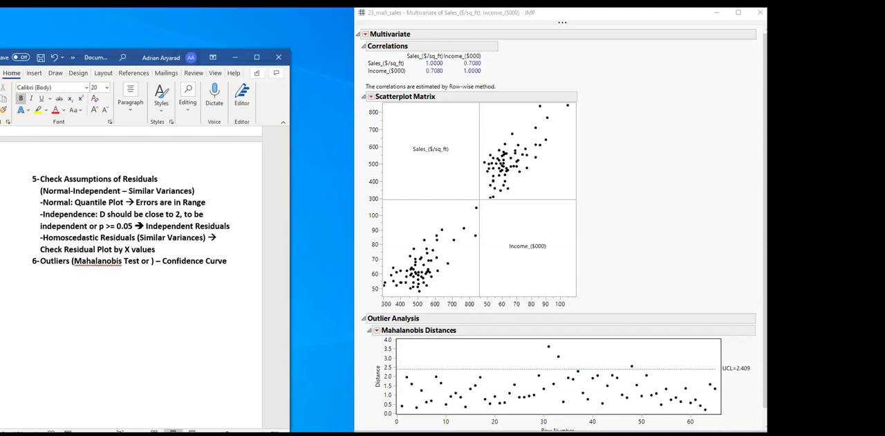
key("Return")
type("Individual or Mean")
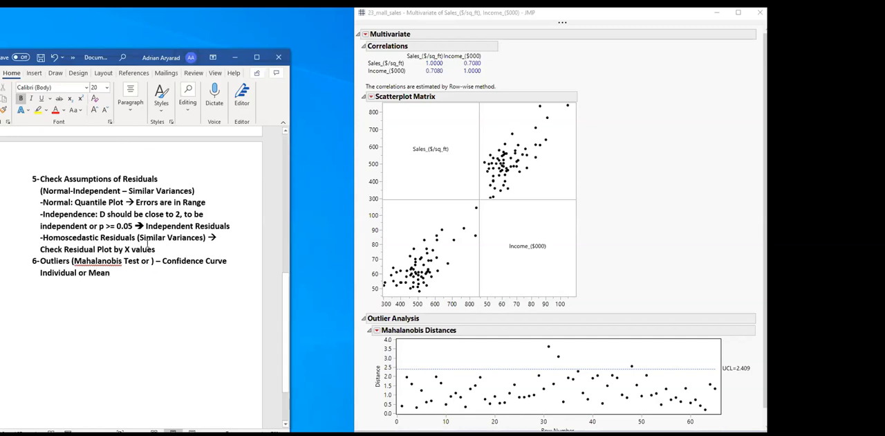
Back in JMP, minimize the multivariate report and bring the Fit Least Squares report up over the data table
left_click(502, 53)
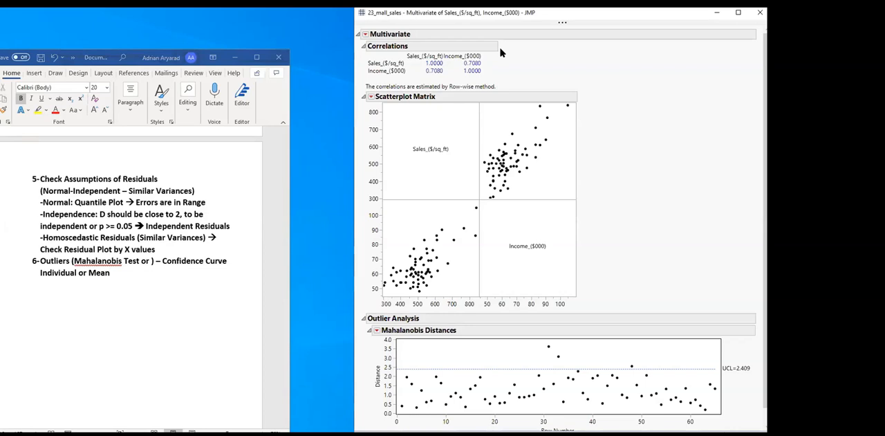
left_click(616, 14)
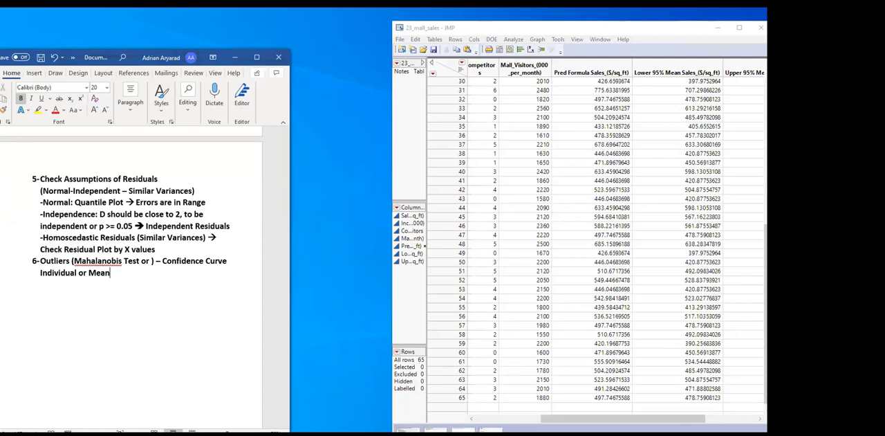
left_click(165, 434)
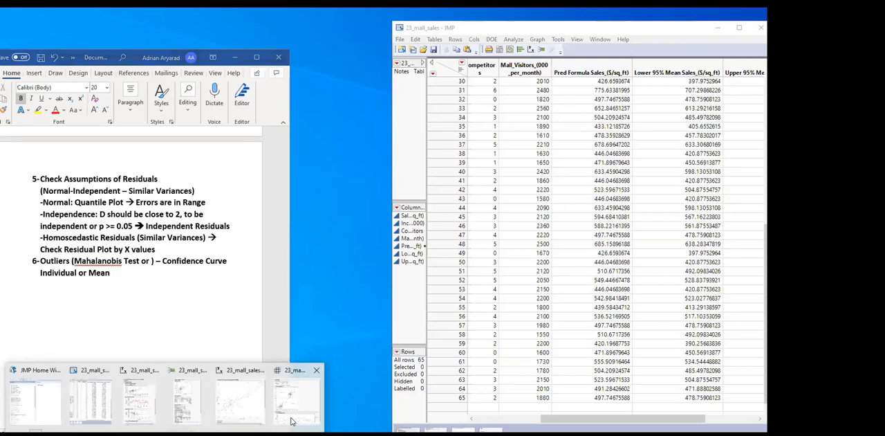
left_click(190, 419)
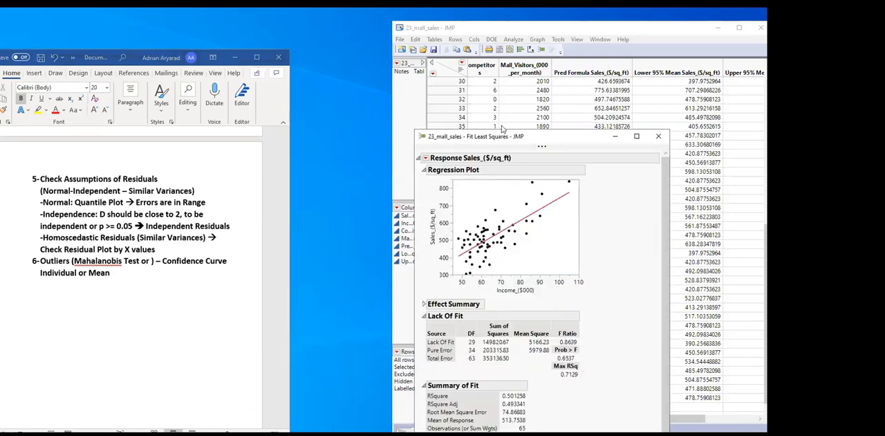
left_click_drag(502, 136, 481, 30)
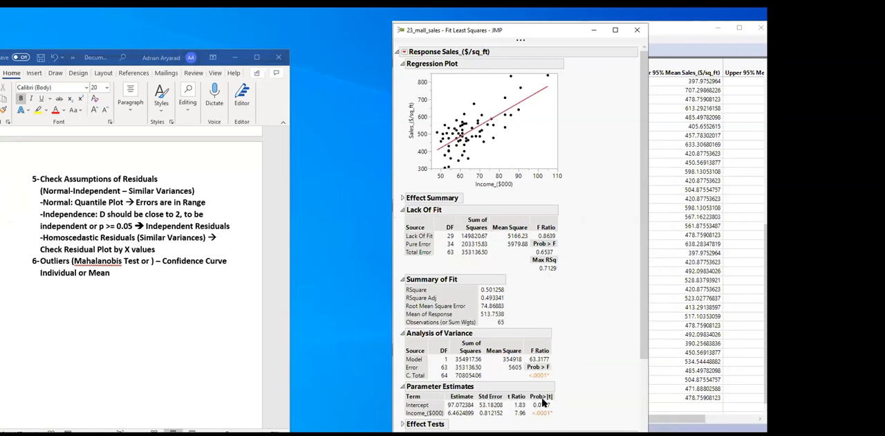
Below the numbered list in the Word notes, start a paragraph with "Is the Model Significant? Is it Reliable?"
left_click(121, 272)
key("Return")
key("Return")
type("Is ")
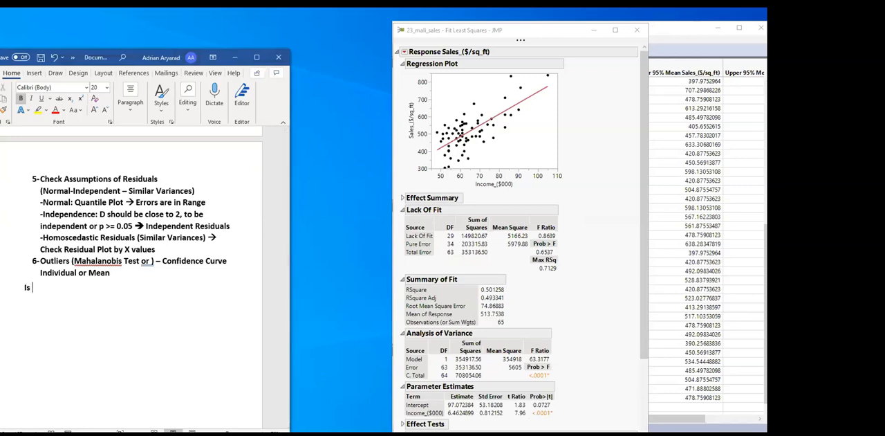
type("the Model Significant? Is it Reliable? ")
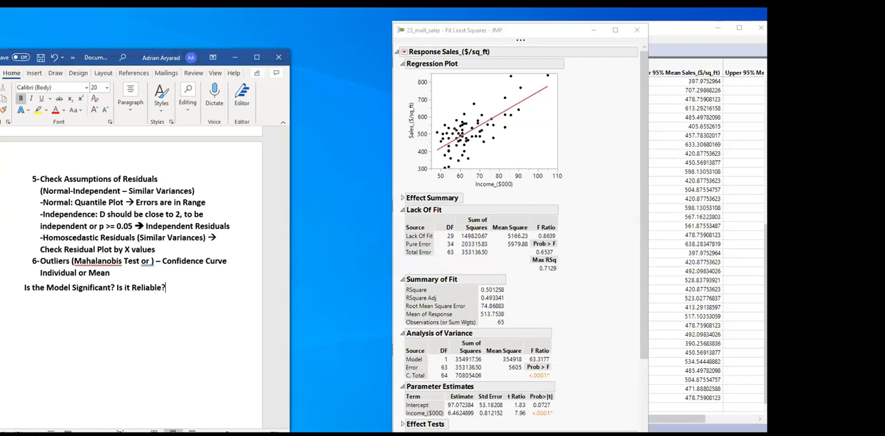
type("Since p-value of the ")
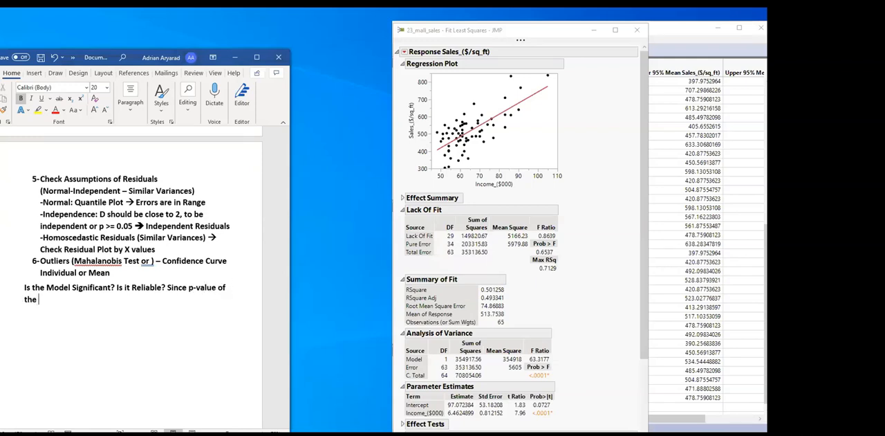
type("Intercept is not less than 0.05")
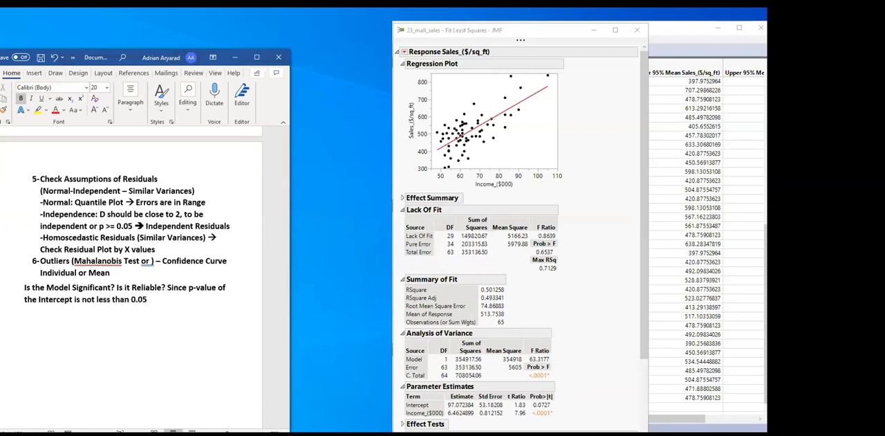
type(", the modl")
Complete the conclusion with ", the model is NOT Significant and it's not reliable"
key("BackSpace")
type("el is NOT Sig")
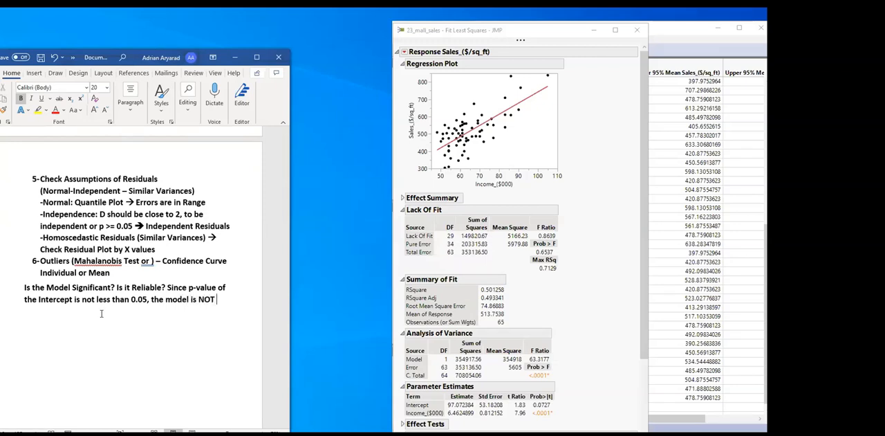
type("nificant and i")
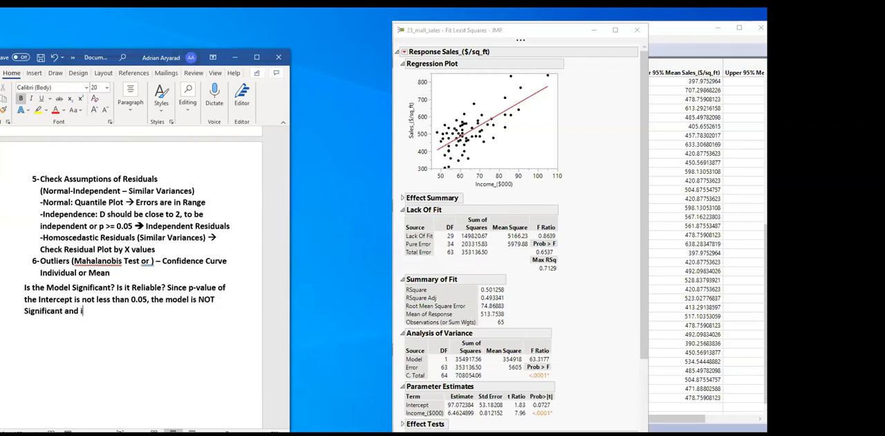
type("t's not reliable. We ma")
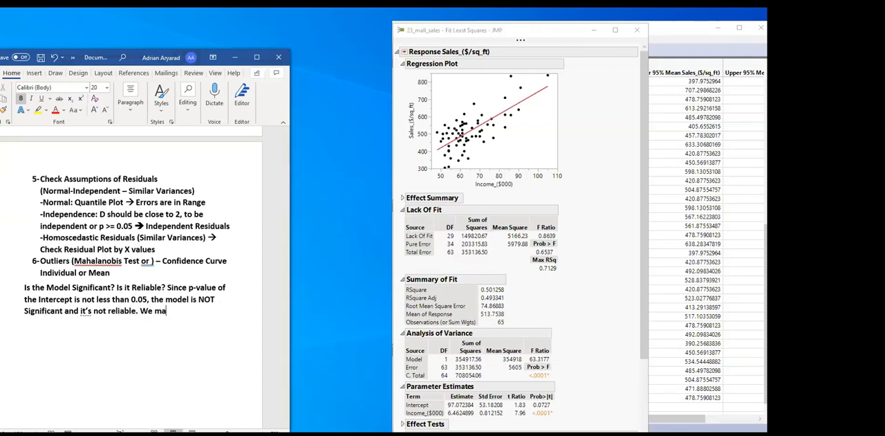
type("y remove outliers")
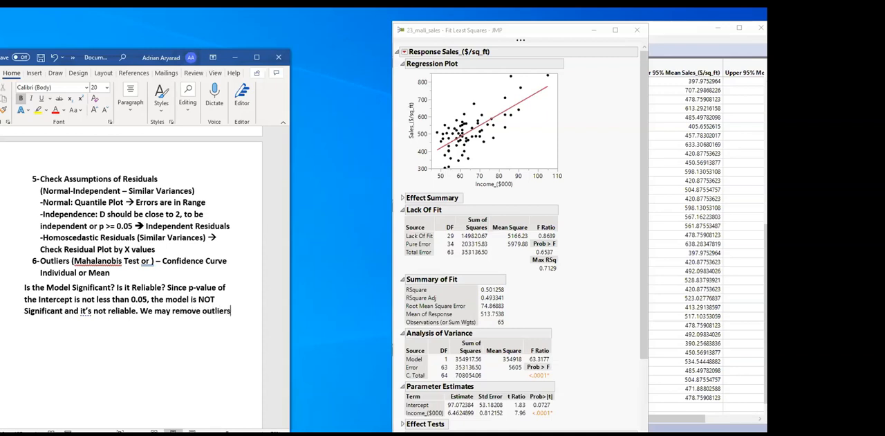
type(" to see if the")
type(" ou")
Continue the outlier sentence in the Word notes with "to see if the model become reliable or"
key("BackSpace")
key("BackSpace")
type("model become")
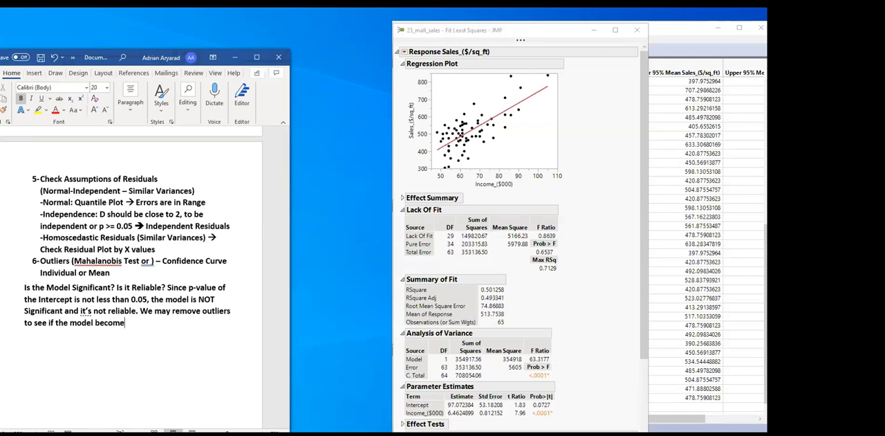
type("reliable or")
Complete the sentence with "there is probability of existence of a Lurking Variable"
left_click(128, 322)
key("Left")
key("Right")
type("there is ")
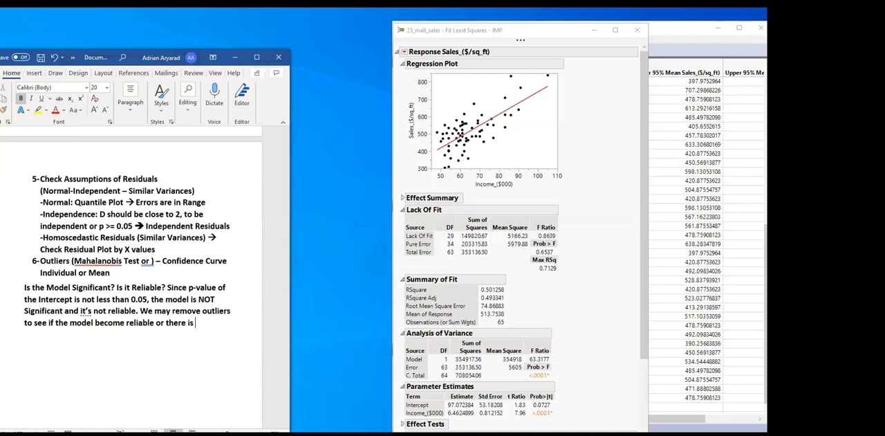
type("probability of ")
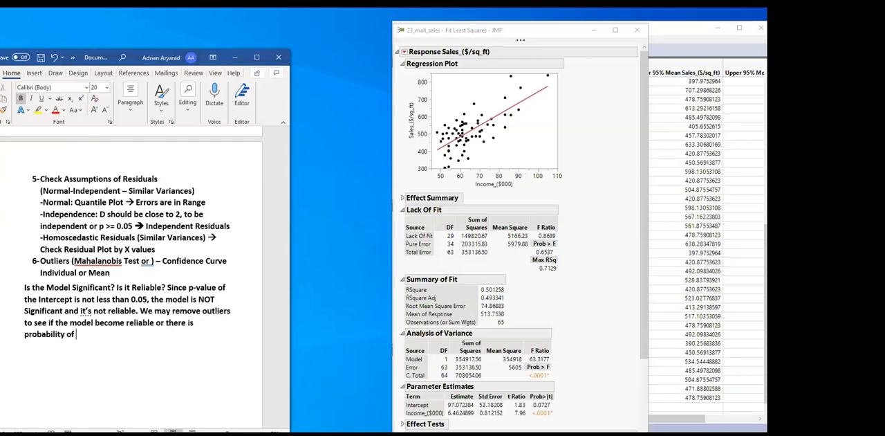
type("existence of a Lurking ")
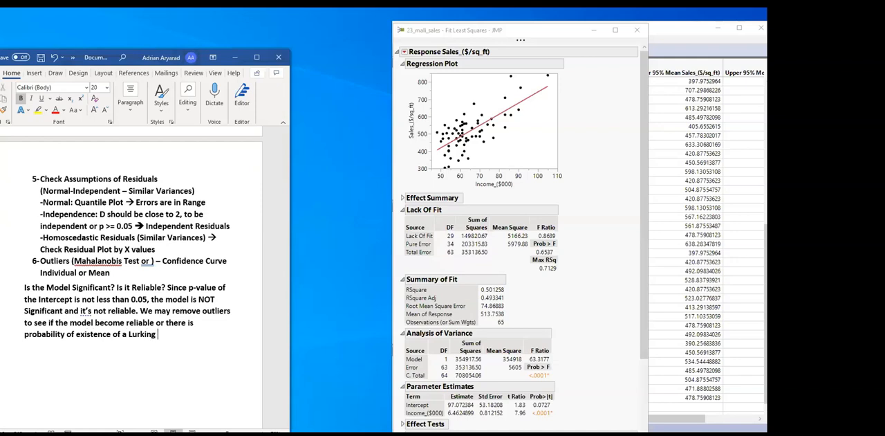
type("Variable")
Switch to the 23_mall_sales data table in JMP, place it beside the Word notes and select the Income_($000) column
left_click(668, 37)
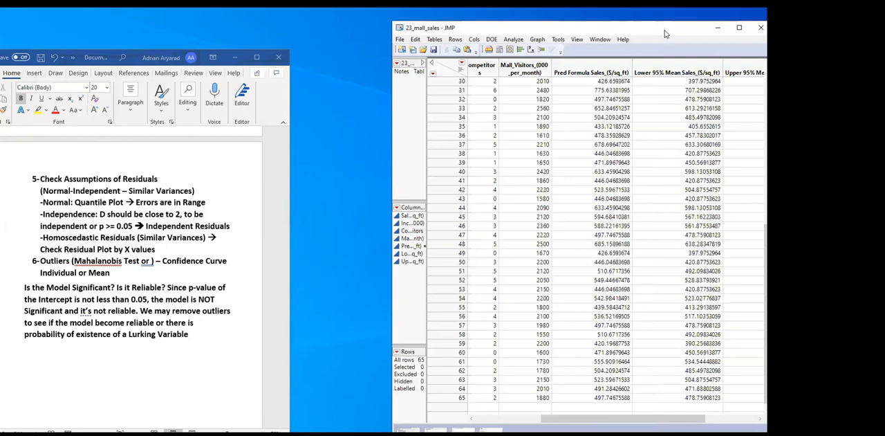
left_click_drag(668, 37, 572, 38)
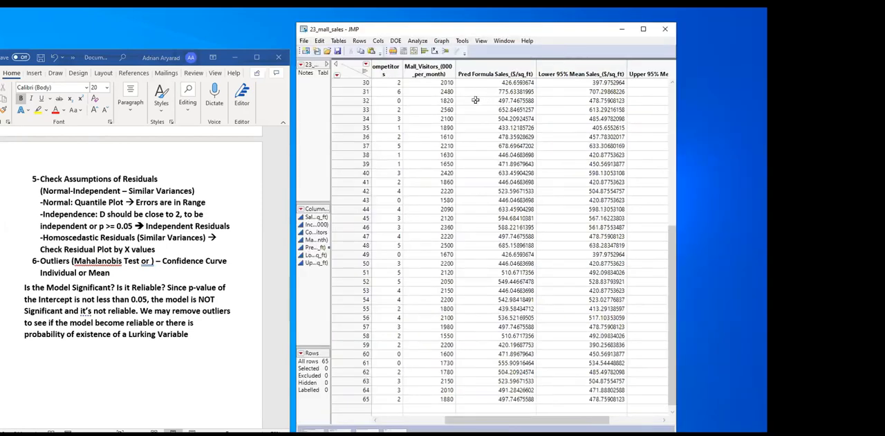
left_click_drag(466, 423, 400, 420)
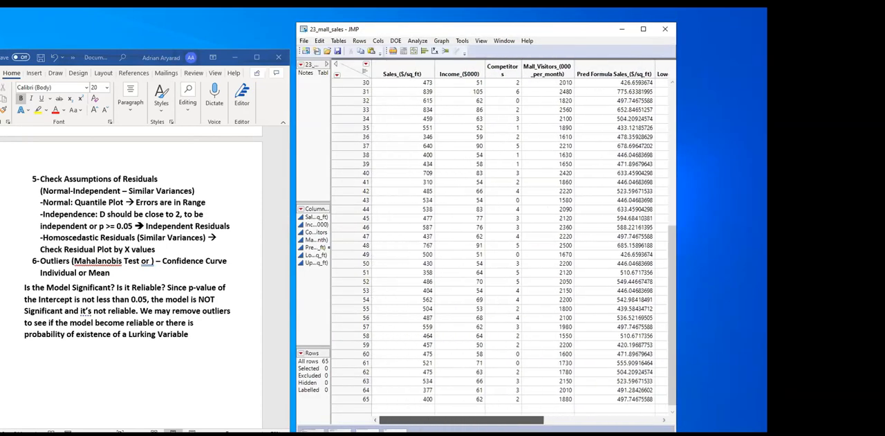
left_click(502, 68)
left_click(462, 71)
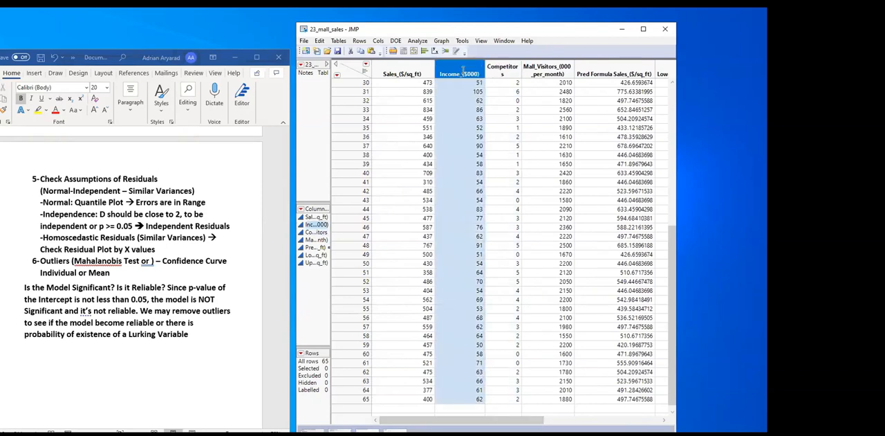
Widen the Competitors column to fit its heading on one line, then select Sales_($/sq_ft) and Competitors in turn
left_click(502, 69)
left_click_drag(523, 67, 540, 68)
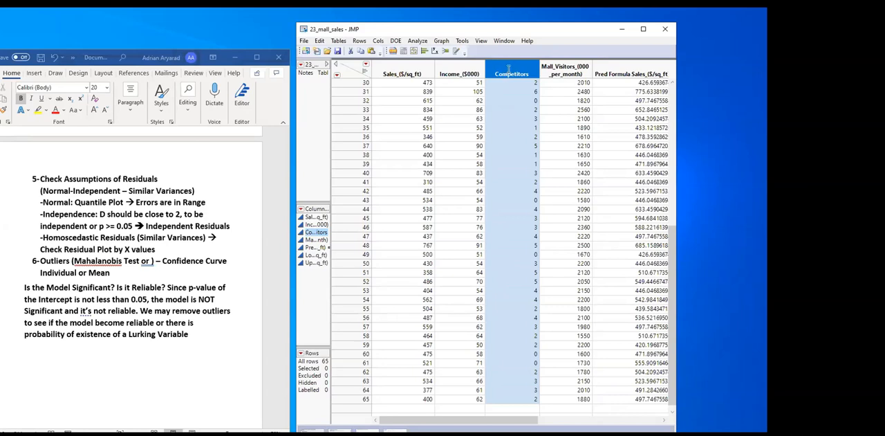
left_click(403, 69)
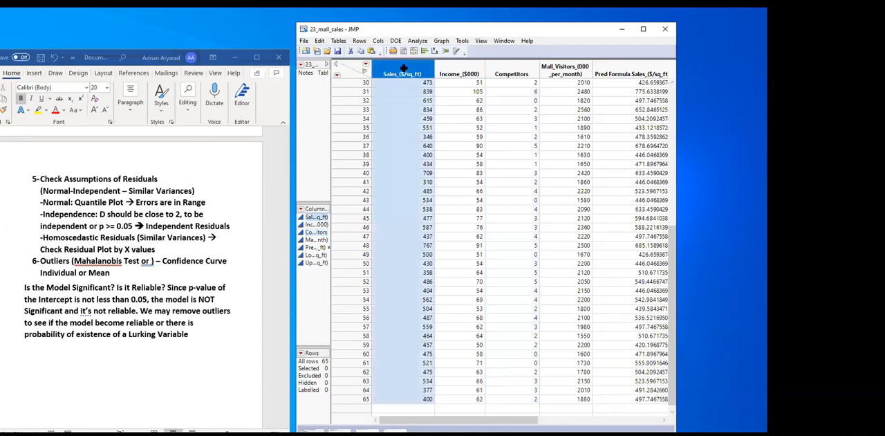
left_click(502, 71)
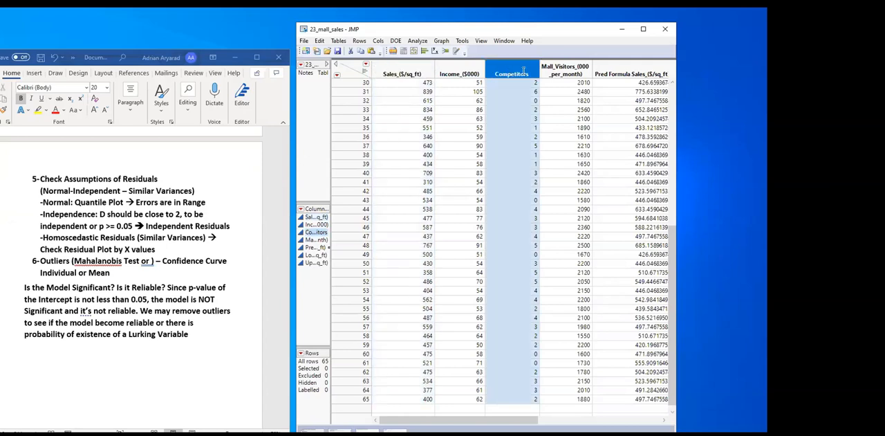